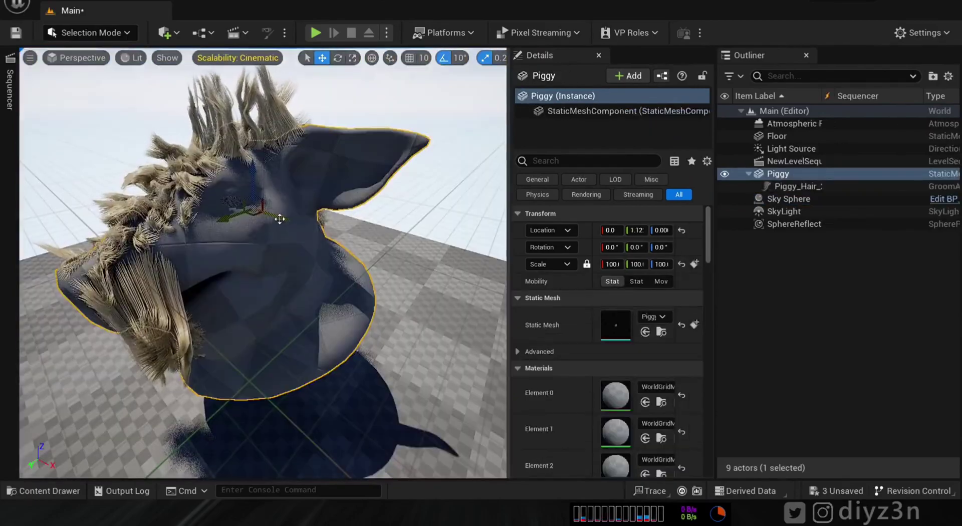
- Preview the hair motion by moving the Piggy mesh in the level and scrubbing the level sequence
drag(280, 215, 279, 326)
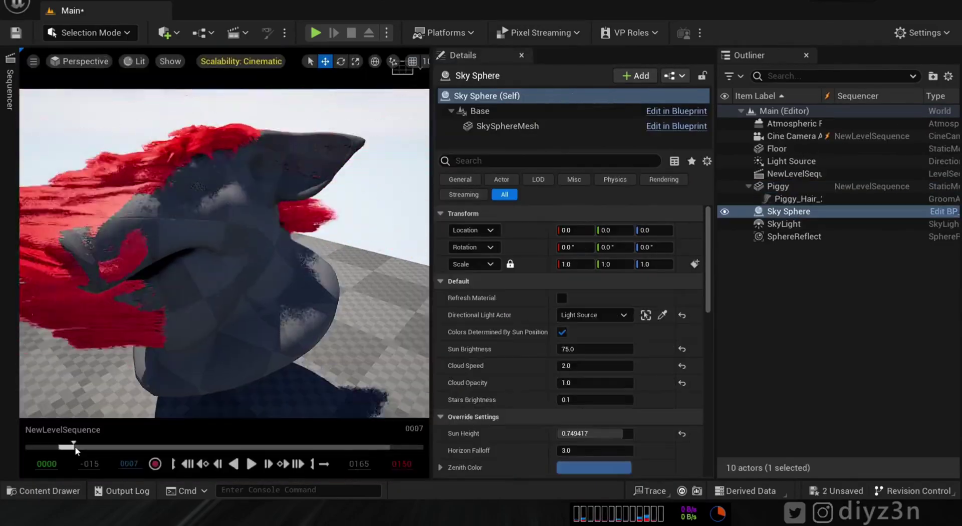
mouse_move(75, 447)
mouse_down()
mouse_move(96, 447)
mouse_move(65, 447)
mouse_move(84, 449)
mouse_move(75, 447)
mouse_up()
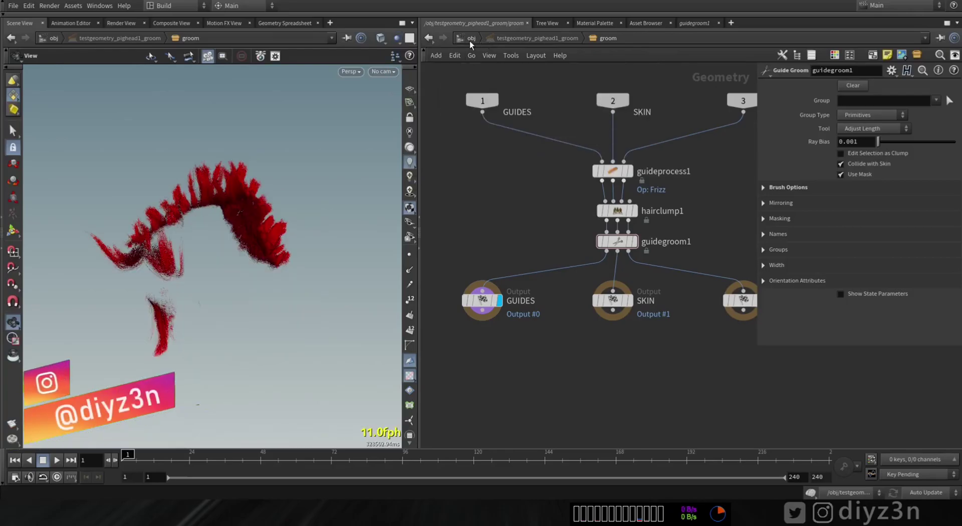
- Inspect the guide curves inside the testgeometry_pighead1_groom network from several angles, with point display briefly toggled
click(470, 40)
double_click(532, 250)
right_drag(160, 231, 339, 221)
middle_drag(339, 221, 195, 260)
right_drag(195, 260, 201, 277)
mouse_move(201, 276)
mouse_down()
mouse_move(176, 251)
mouse_move(216, 265)
mouse_up()
click(409, 254)
right_drag(232, 271, 196, 265)
click(409, 254)
drag(355, 259, 215, 251)
right_drag(215, 251, 195, 238)
drag(195, 239, 239, 253)
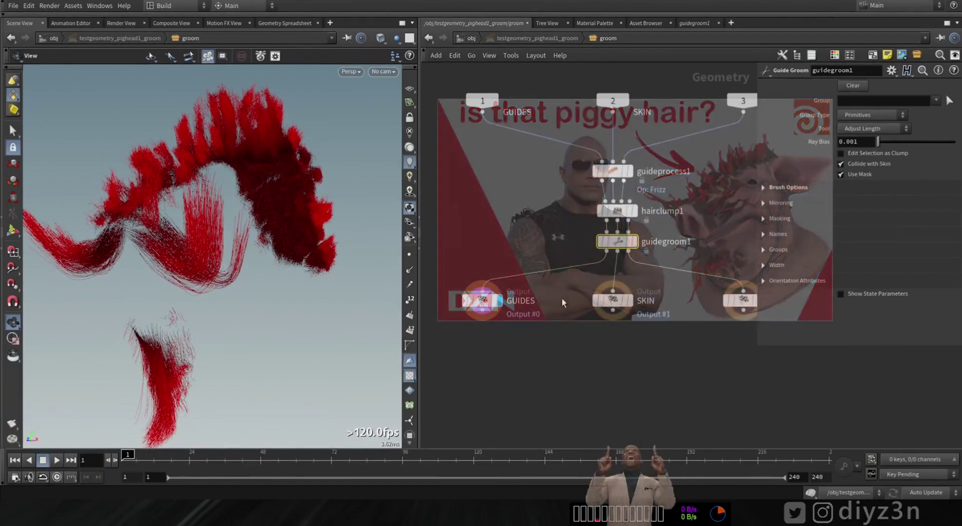
- View the groom network's SKIN and SKINVDB outputs in turn, and return to the object level
mouse_move(605, 254)
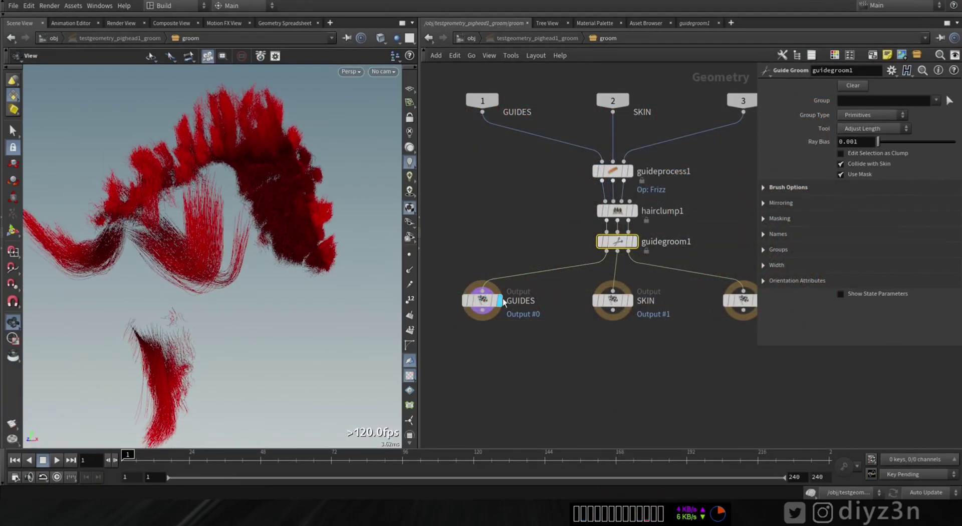
click(630, 300)
middle_drag(649, 311, 559, 313)
click(669, 303)
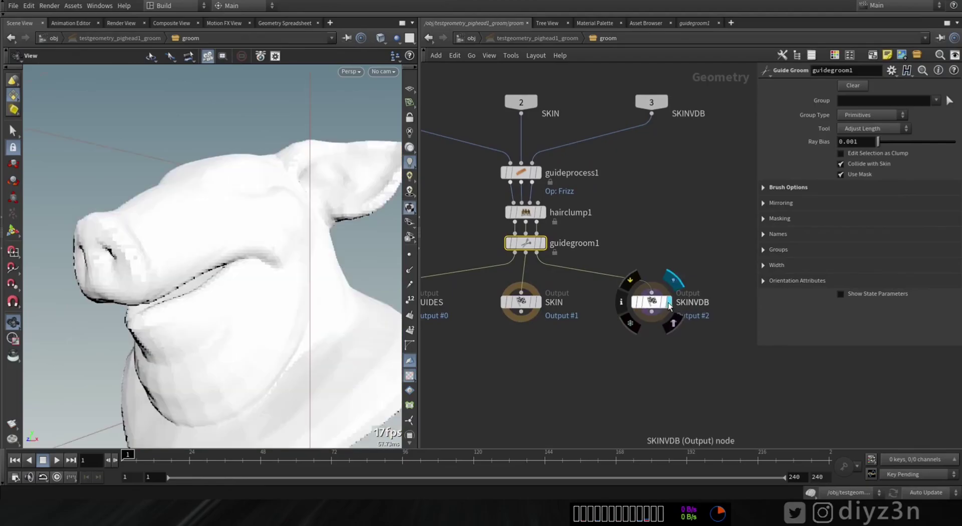
key(h)
click(467, 39)
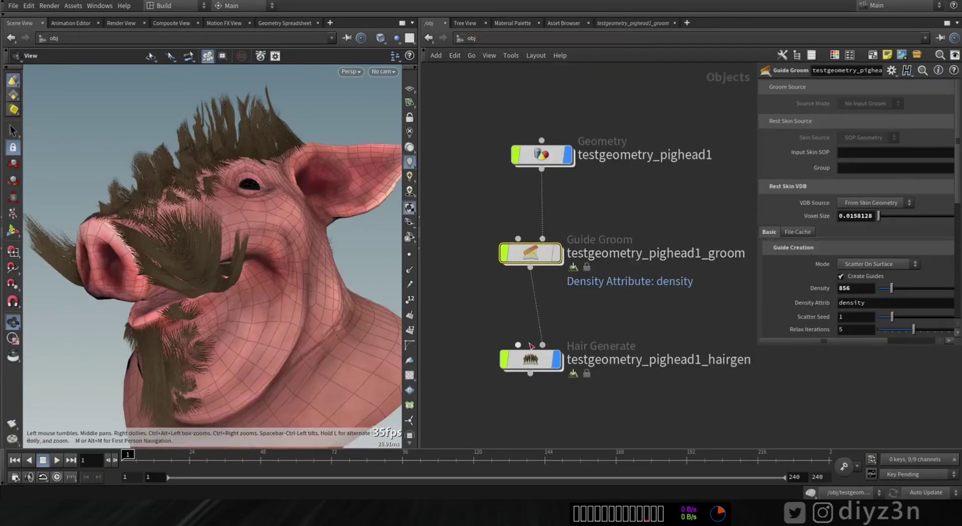
- Examine the generated hairs inside the testgeometry_pighead1_hairgen network and return to the object level
double_click(533, 357)
drag(146, 223, 402, 244)
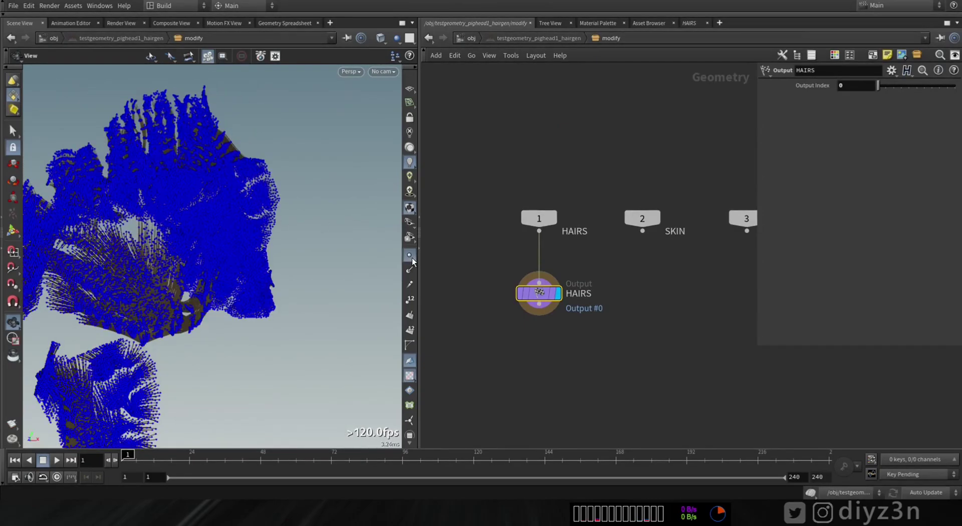
drag(216, 215, 325, 230)
click(470, 38)
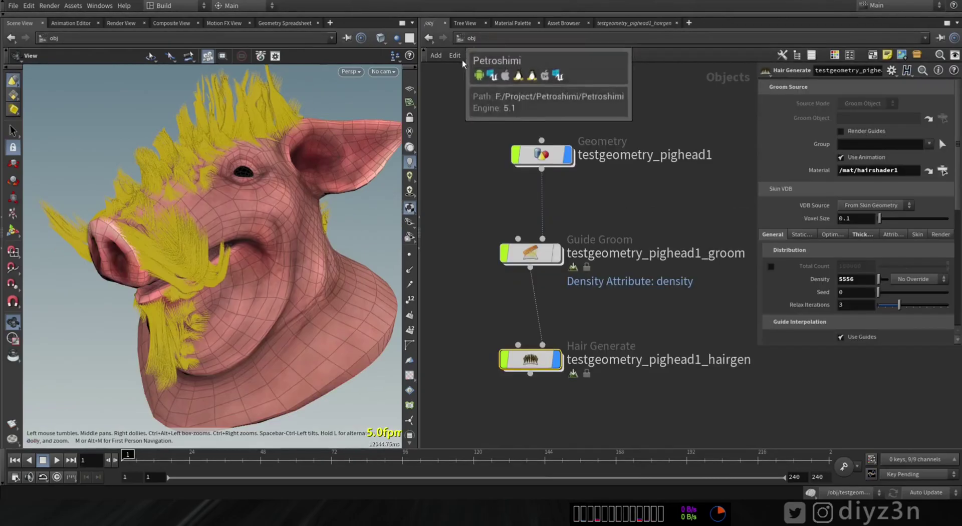
- Add a ROP Alembic Output node below the GUIDES output in the testgeometry_pighead1_groom network
double_click(530, 256)
click(557, 260)
drag(226, 204, 153, 229)
click(538, 263)
key(Tab)
mouse_move(541, 128)
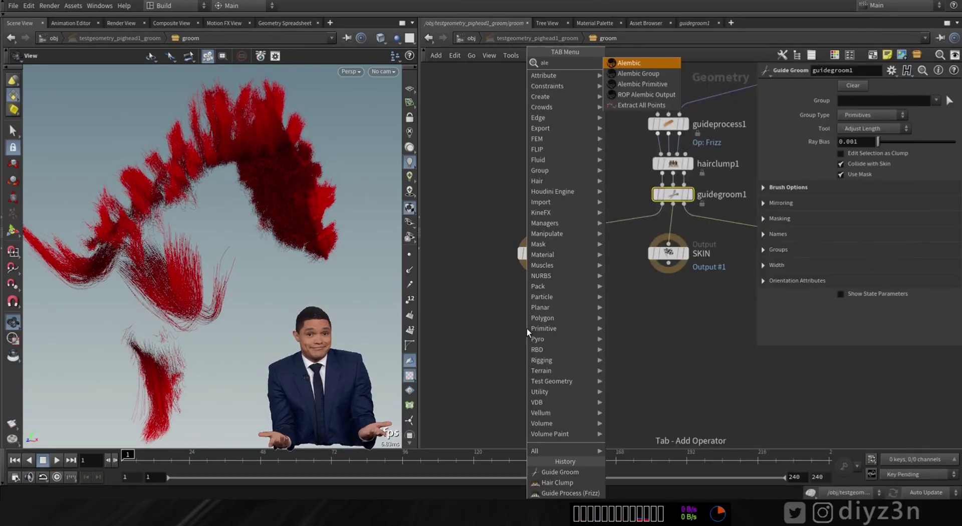
click(642, 105)
drag(528, 331, 539, 322)
- Set the Alembic output file to $HIP/Piggy_Hair.abc and save it to disk
drag(755, 171, 694, 170)
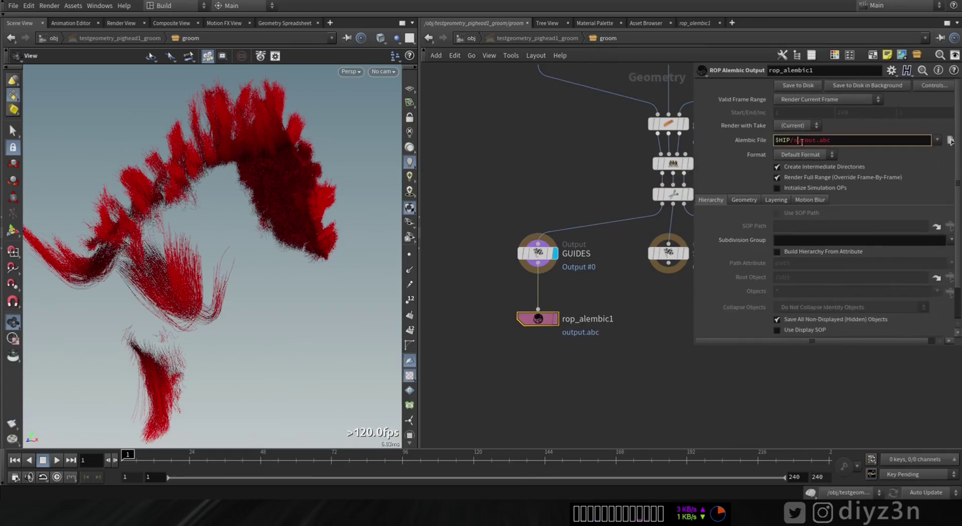
key(Left)
key(Delete)
key(Delete)
key(Delete)
key(Delete)
key(Delete)
text(Peggy_Hair)
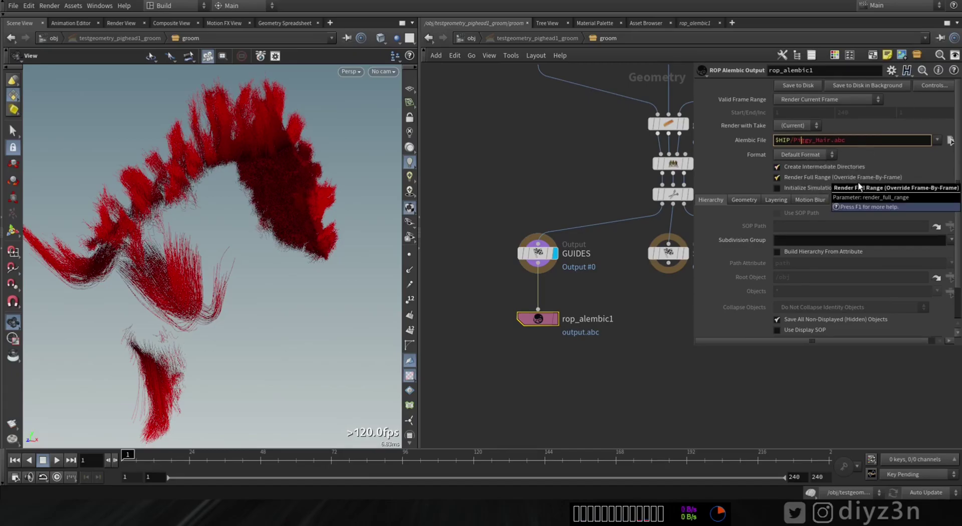
click(792, 85)
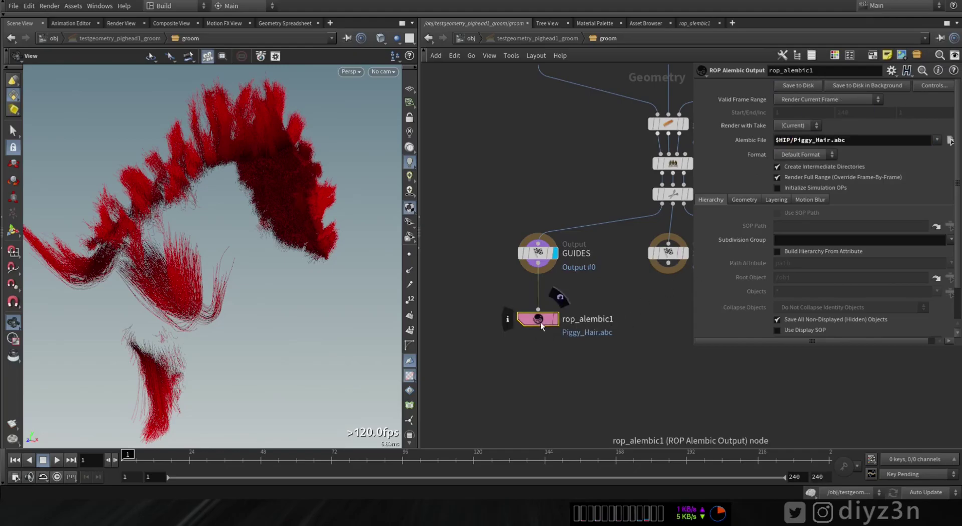
- Switch to Unreal Engine and create a Blank Film / Video & Live Events project named Piggy, dismissing the project update and plugin notices
mouse_move(295, 512)
click(296, 453)
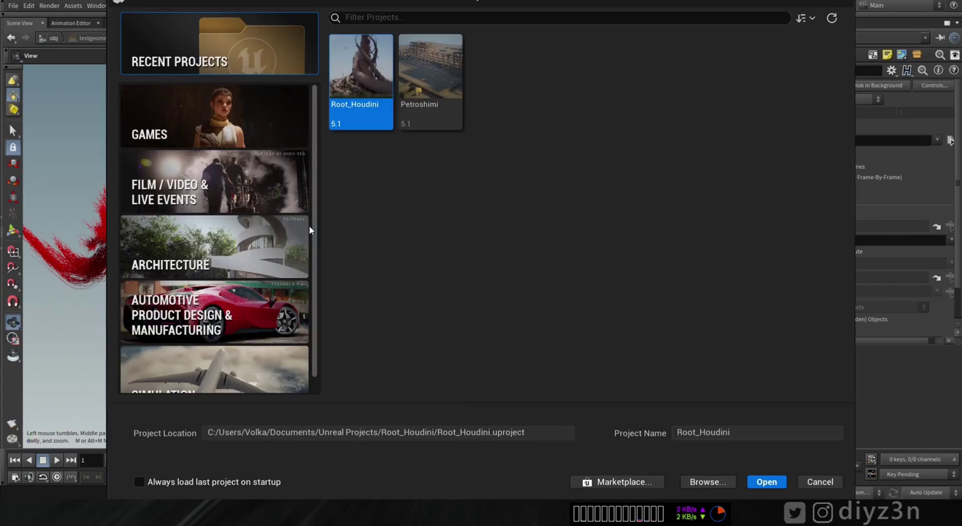
click(272, 194)
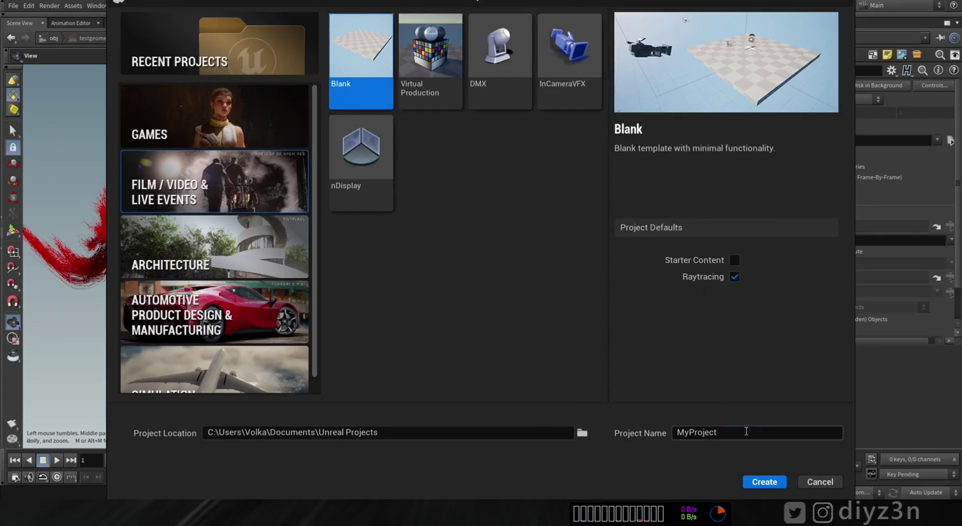
text(Piggy)
key(Return)
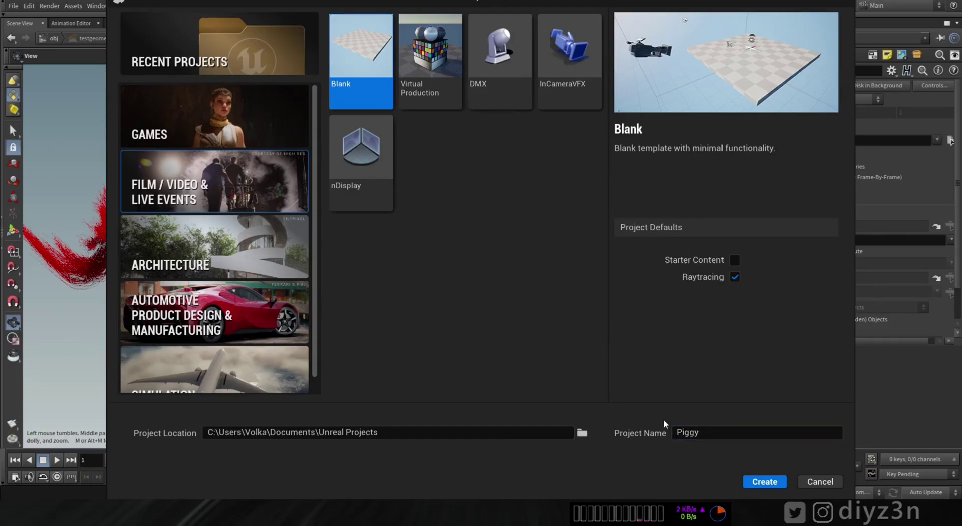
click(764, 482)
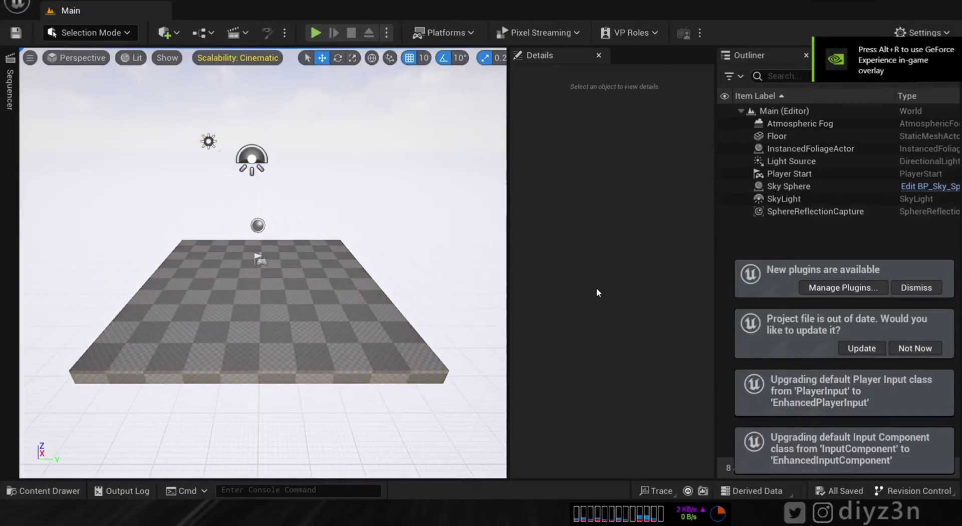
click(910, 349)
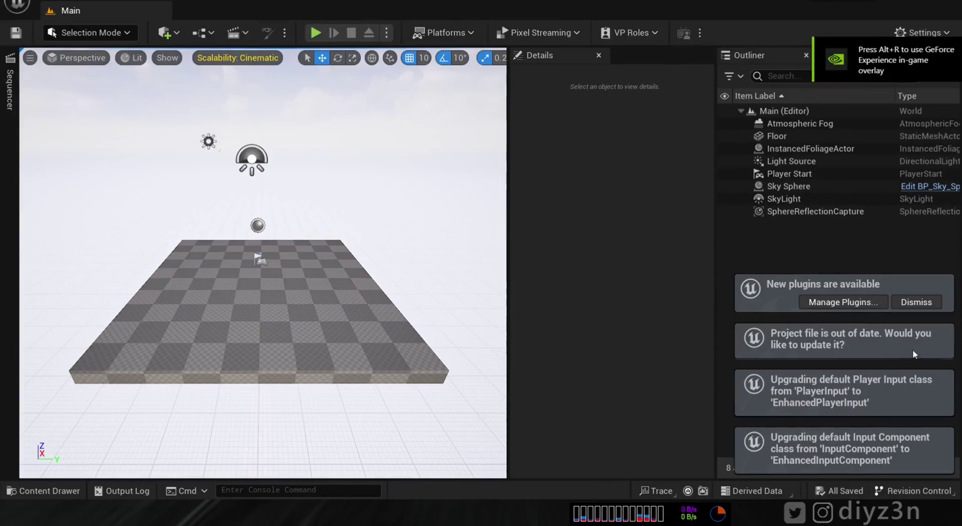
click(915, 303)
- Try to import Piggy_Hair.abc from the Hair_UE5 folder into the Content folder with the Static Mesh import type
click(44, 491)
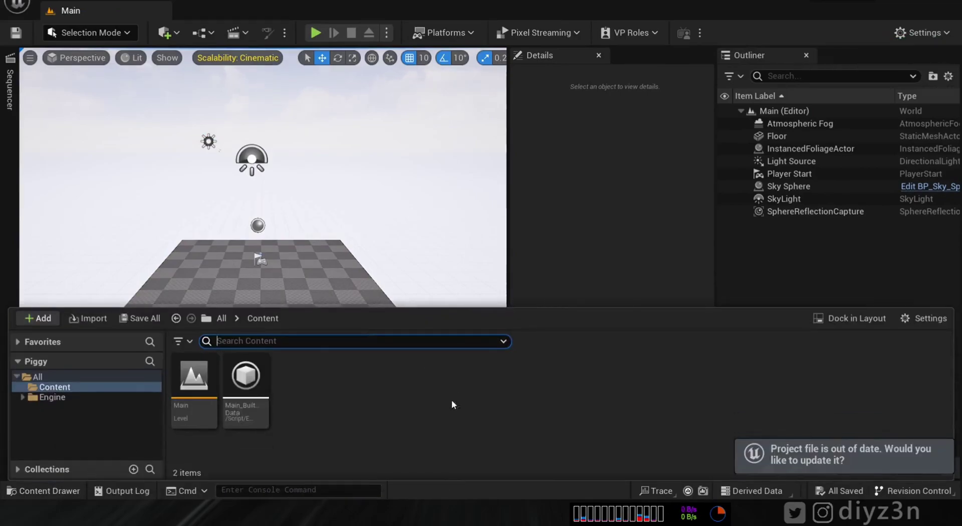
right_click(404, 416)
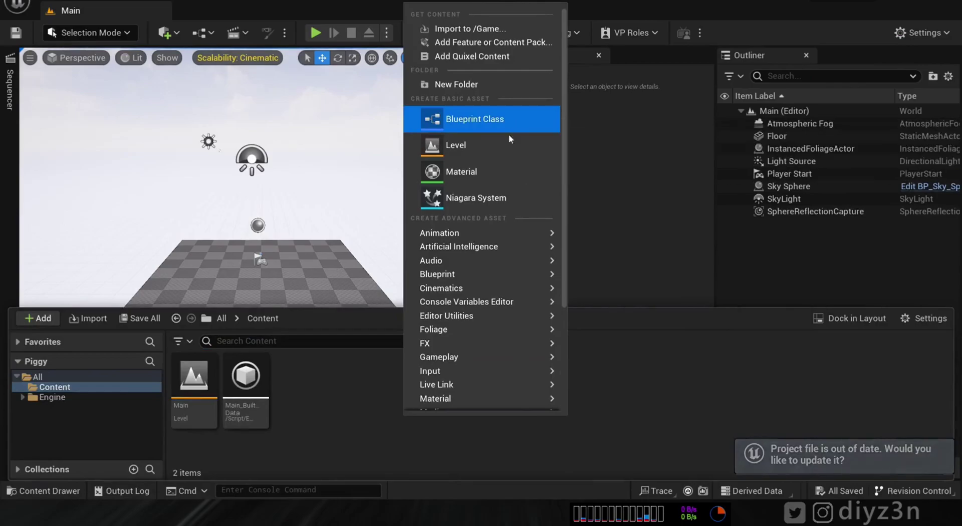
click(470, 29)
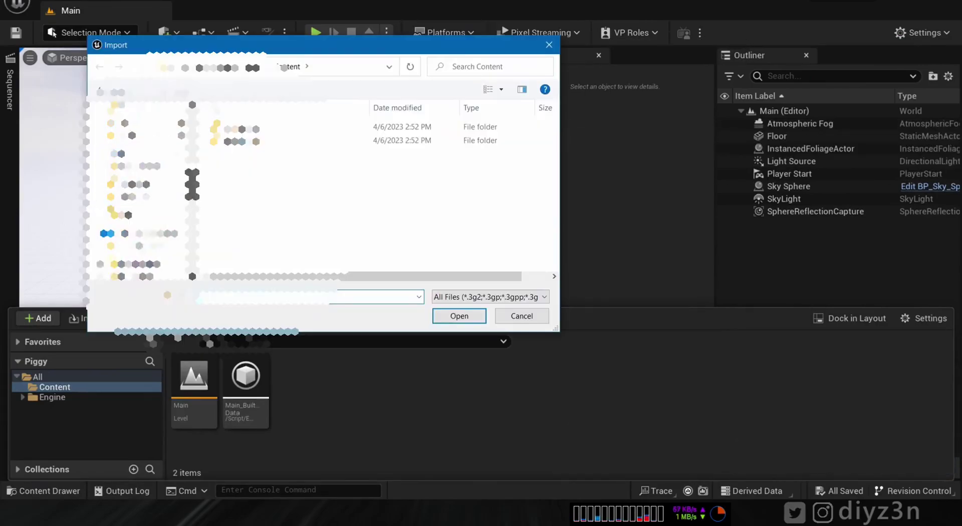
click(143, 212)
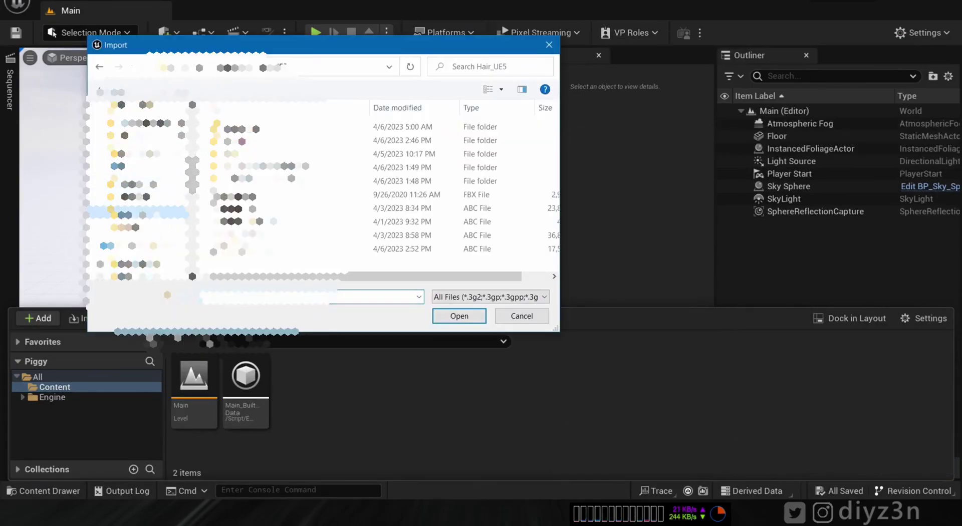
click(270, 249)
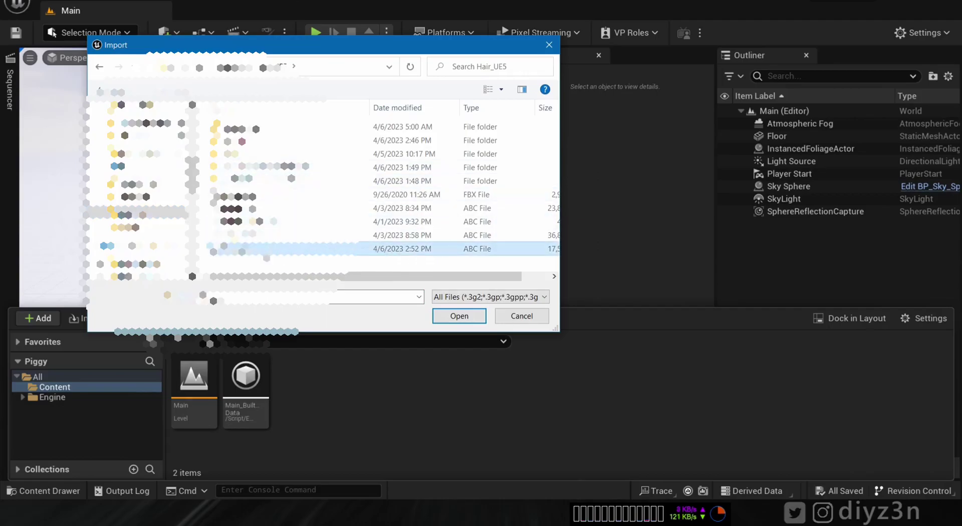
drag(557, 331, 671, 331)
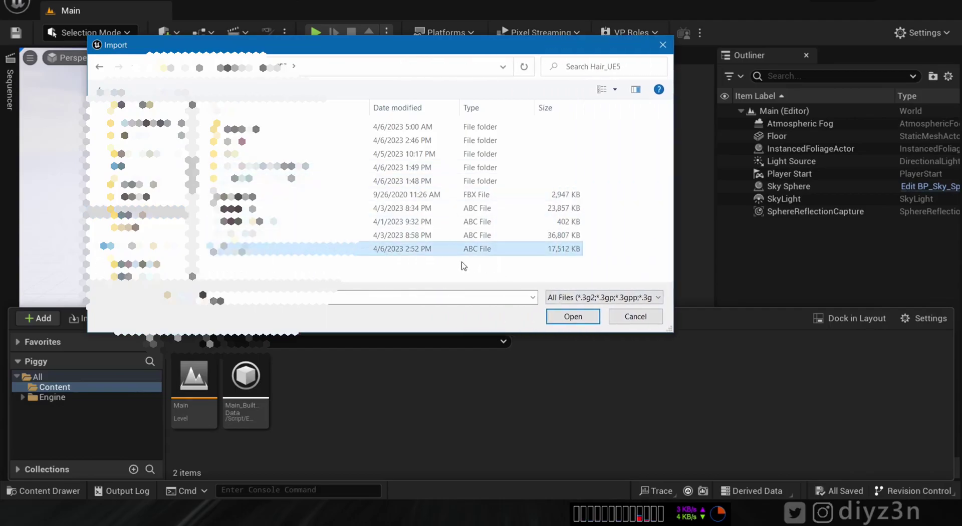
double_click(400, 251)
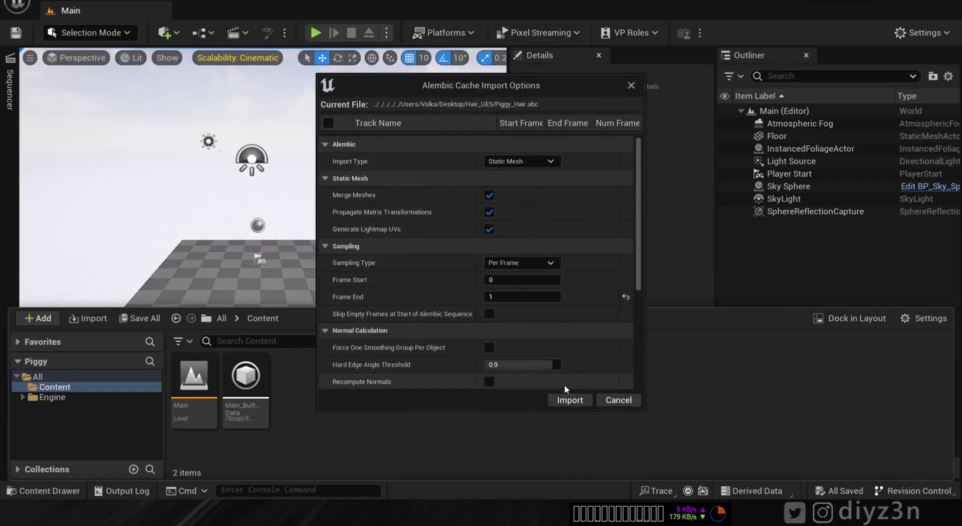
click(564, 400)
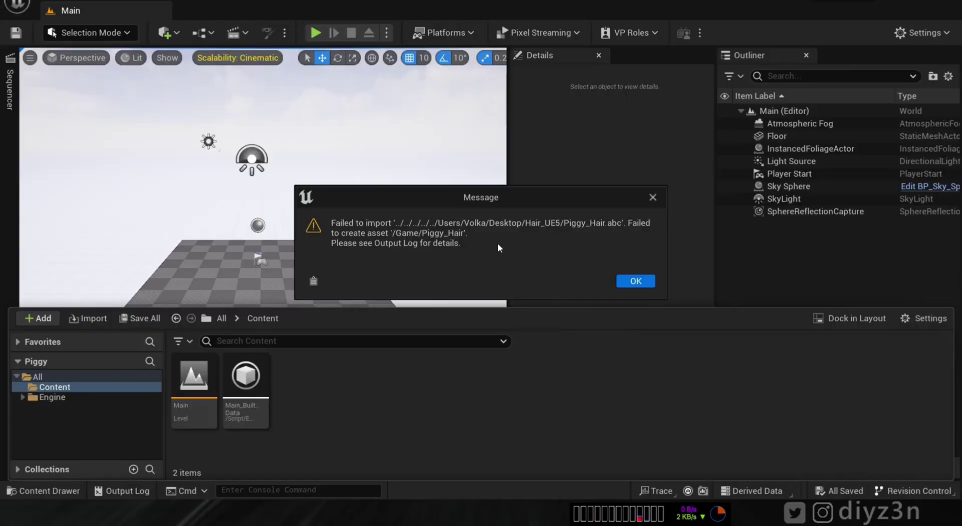
click(635, 281)
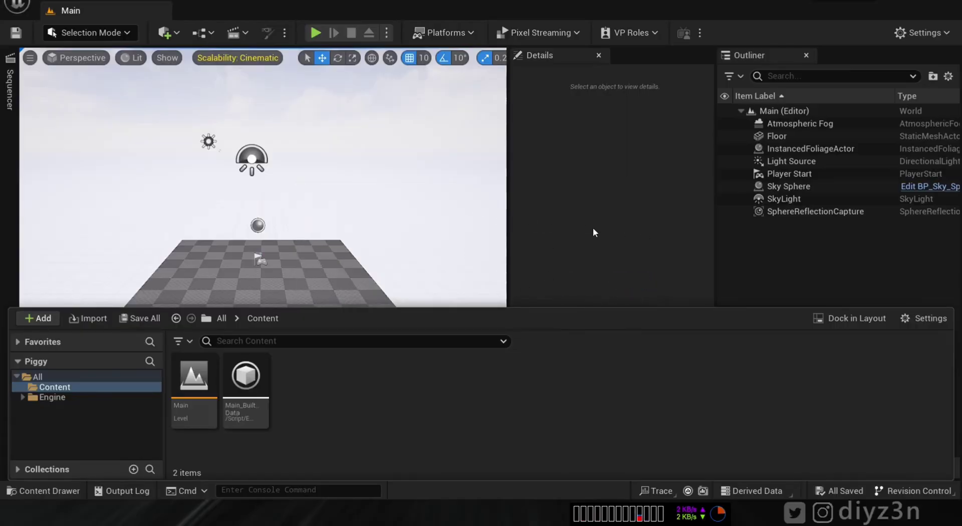
click(419, 185)
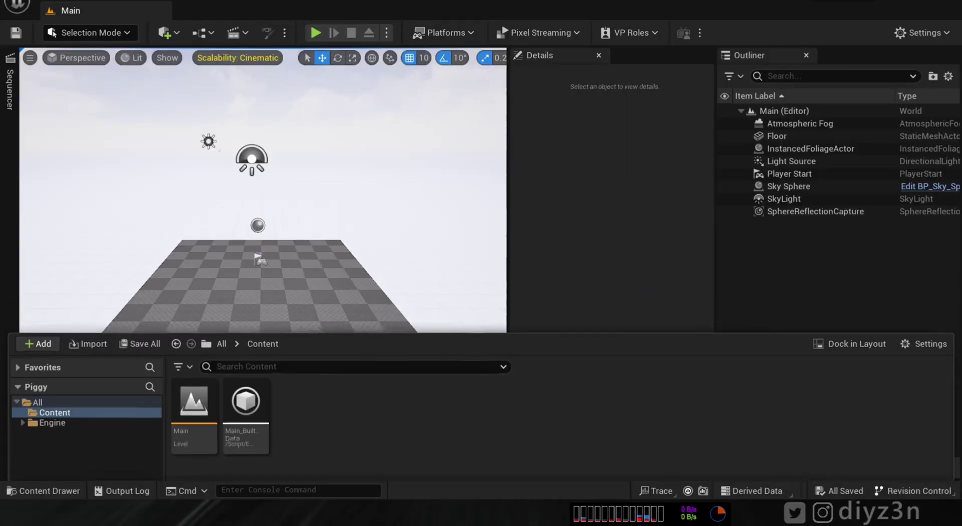
- Enable the Alembic Groom Importer, Groom and Hair Modeling Toolset plugins and restart the editor
click(921, 32)
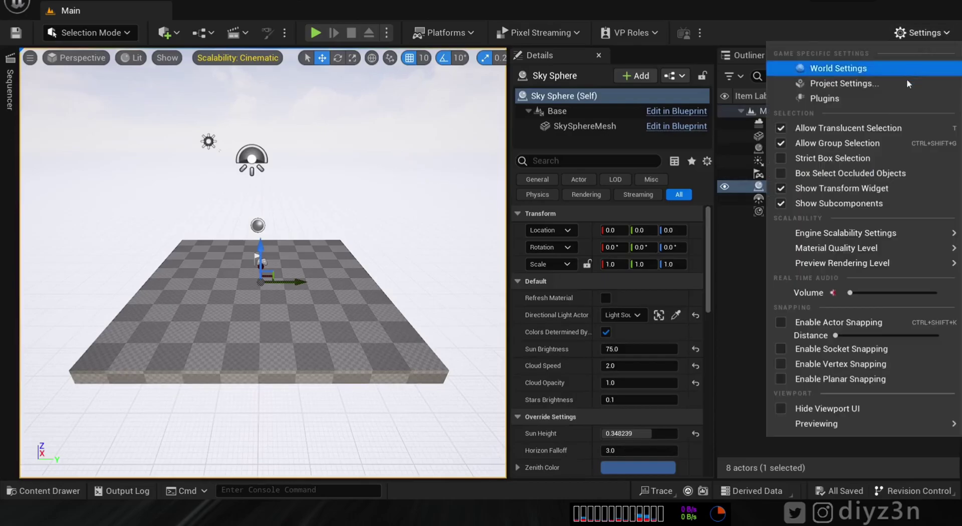
click(802, 104)
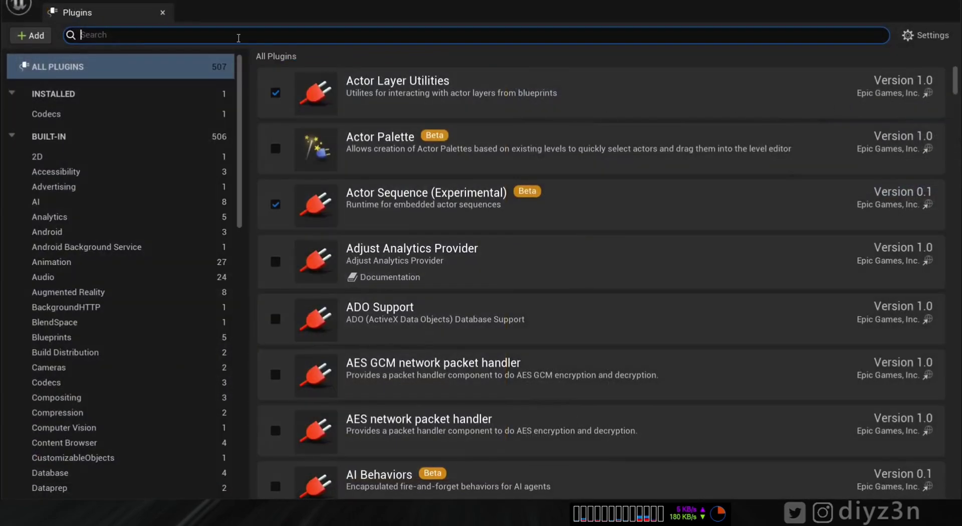
text(groom)
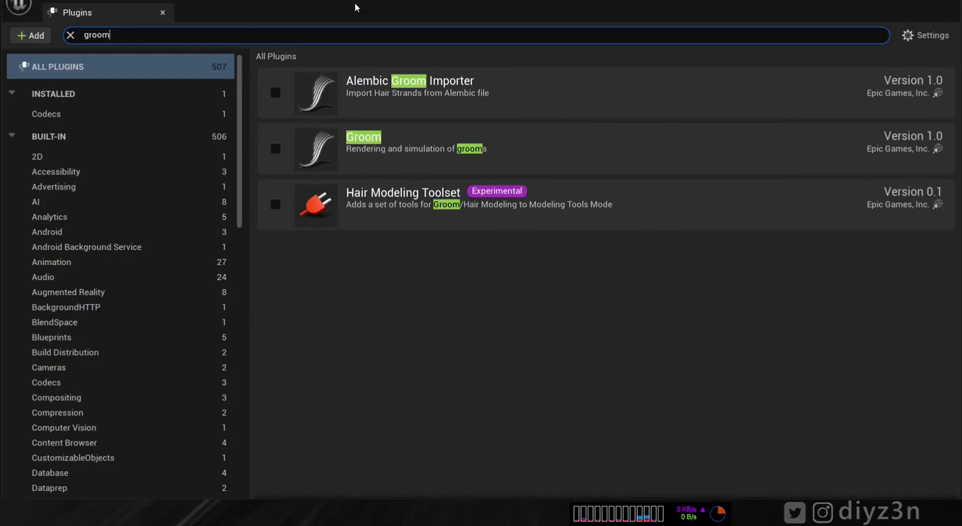
click(450, 90)
click(275, 92)
click(275, 148)
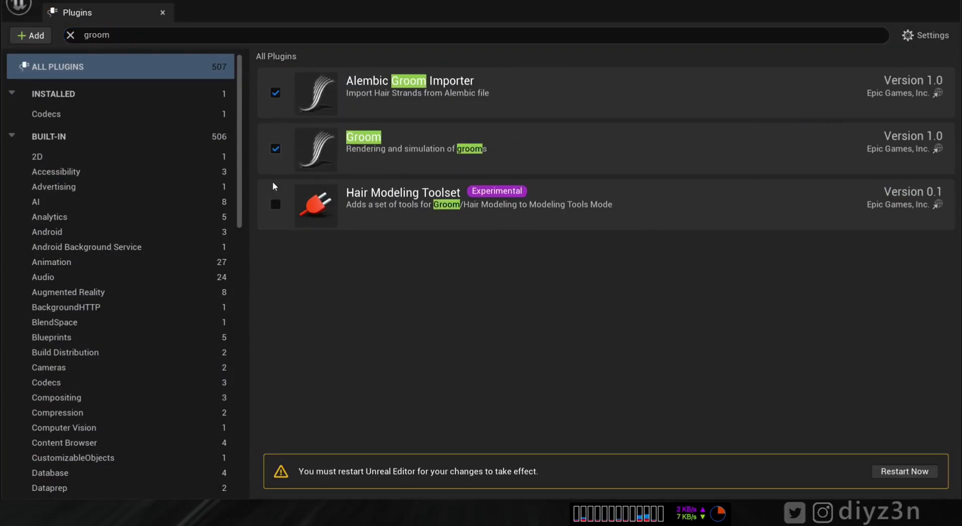
click(275, 203)
click(579, 283)
click(904, 471)
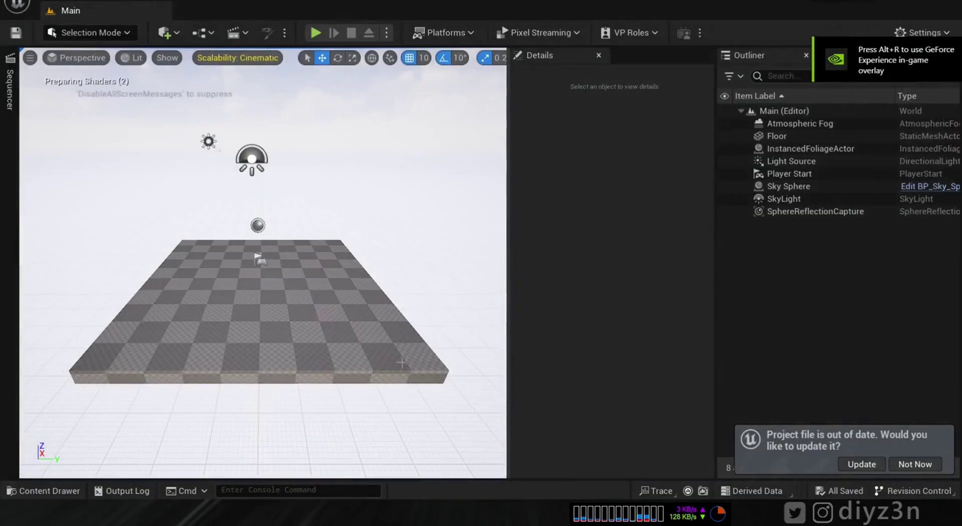
- Choose Piggy_Hair.abc from the Hair_UE5 folder for import into the Content folder
click(45, 490)
right_click(383, 388)
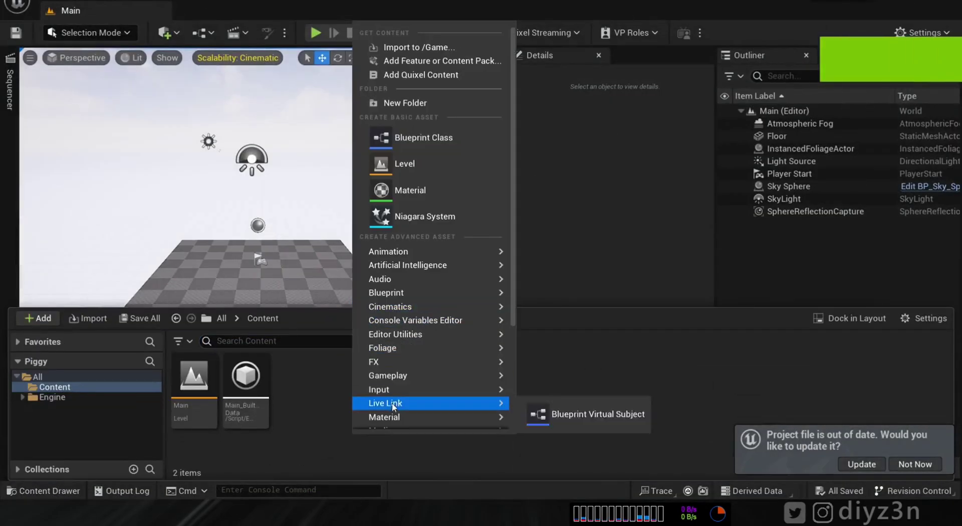
click(396, 41)
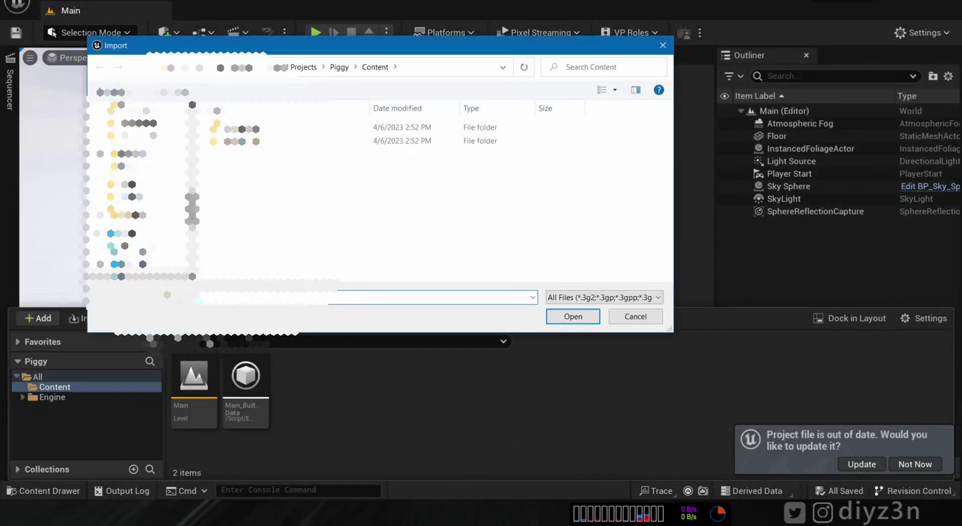
drag(191, 166, 192, 184)
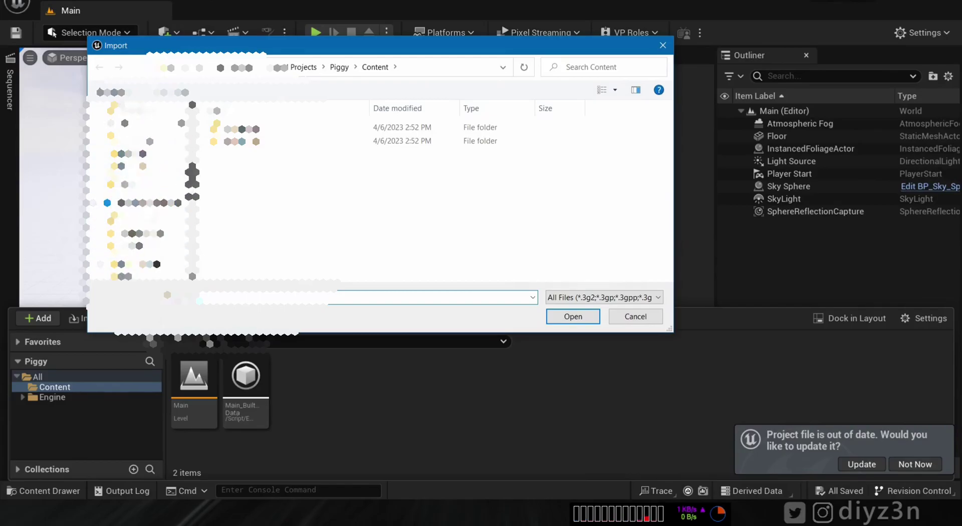
click(146, 200)
double_click(240, 249)
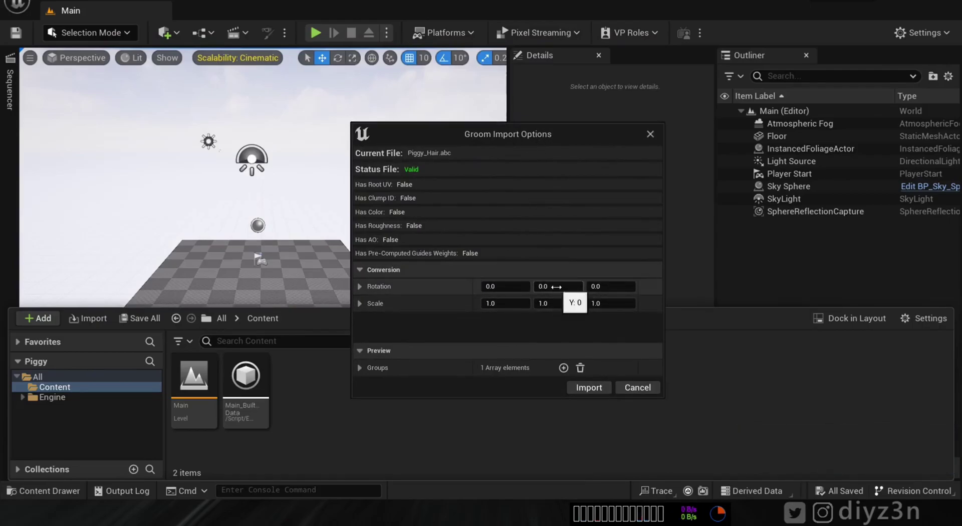
- Set the groom import conversion to rotation X 90 and scale Y -1, and import the groom
click(555, 287)
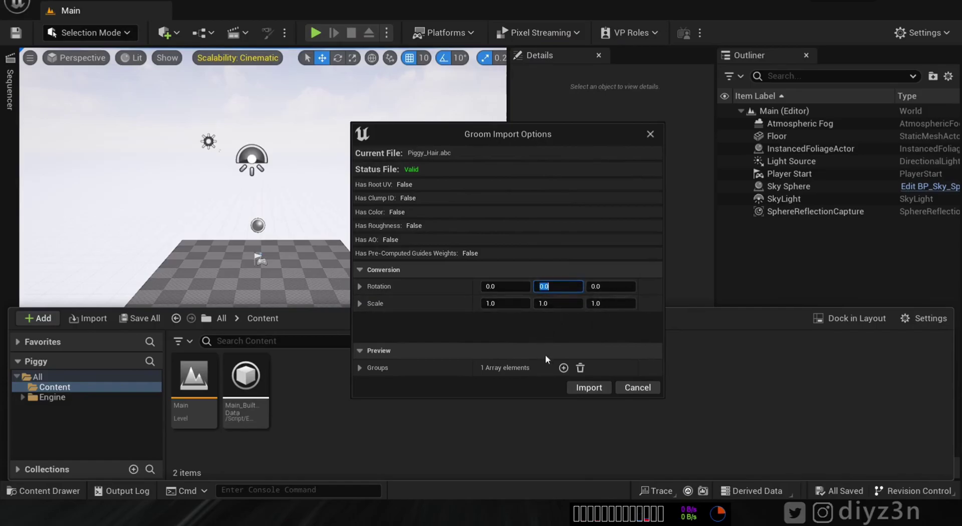
text(90)
click(506, 304)
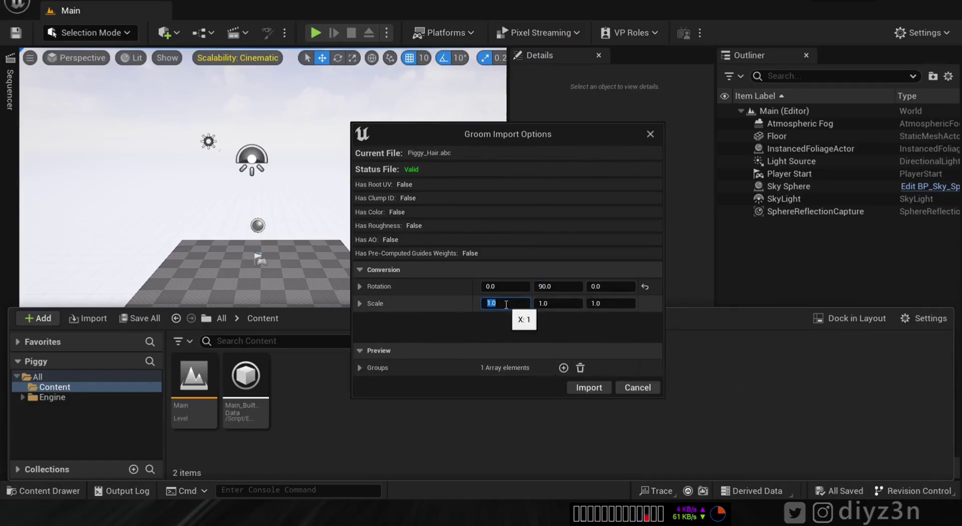
click(543, 303)
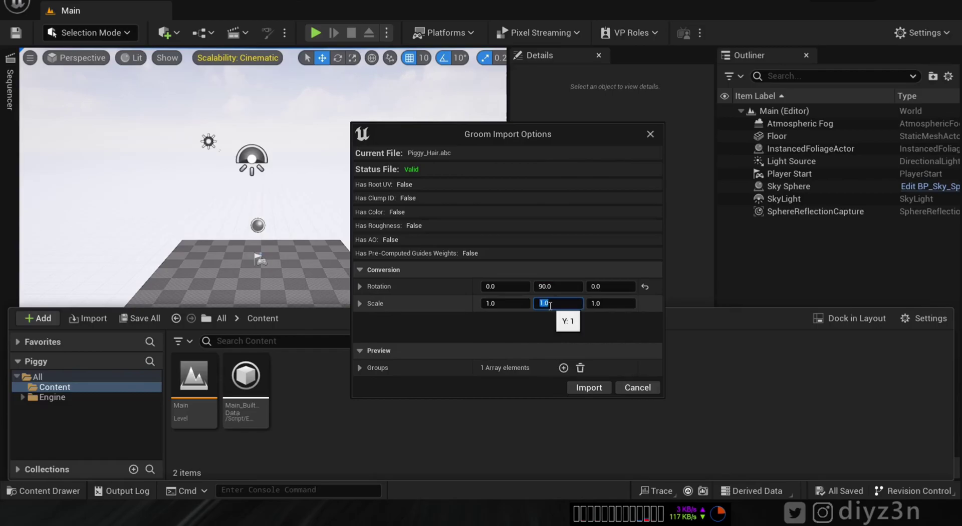
click(557, 284)
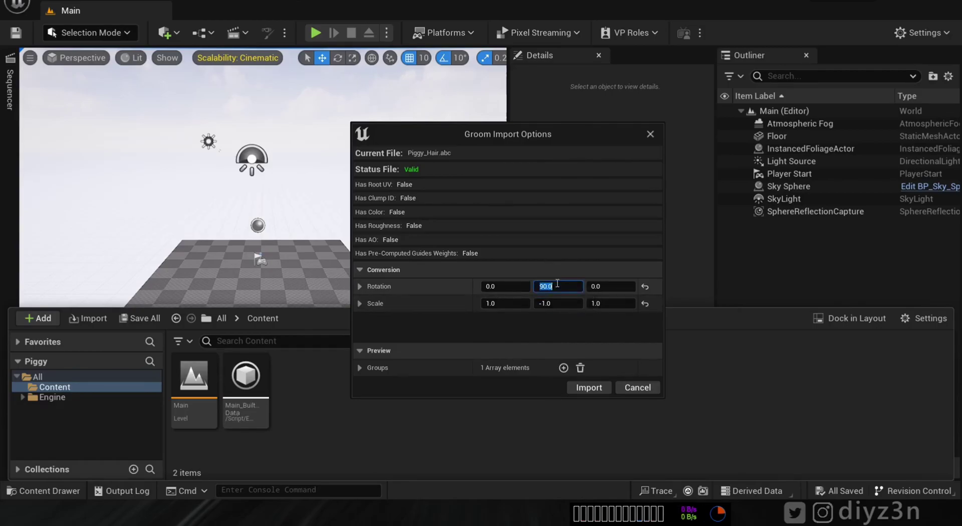
text(90)
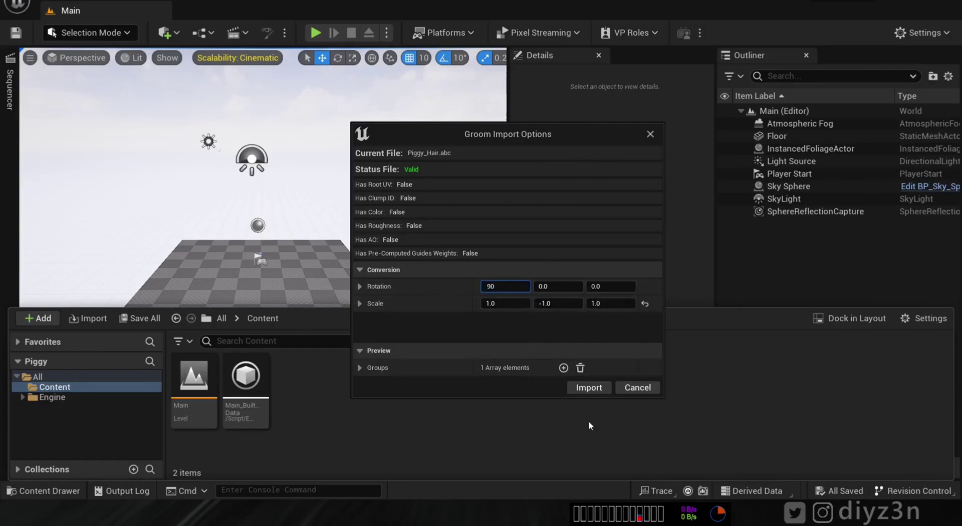
click(587, 389)
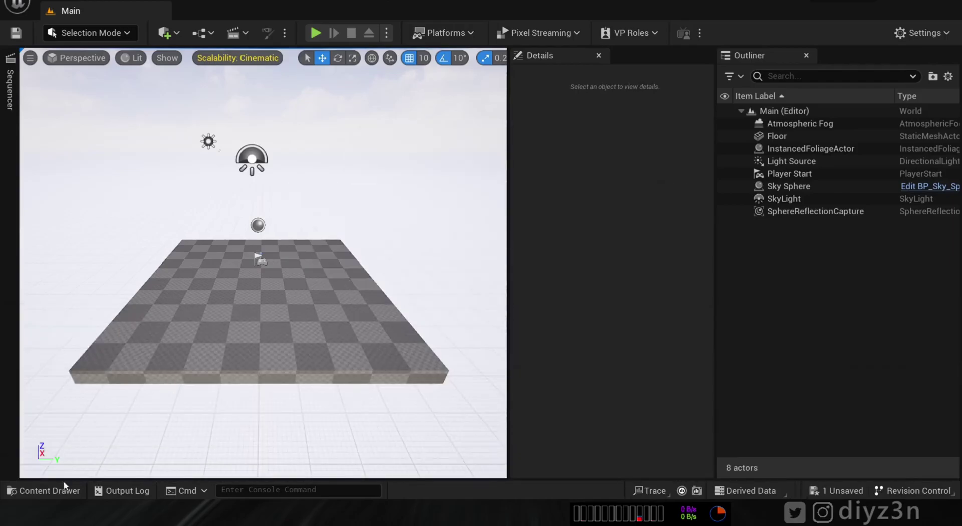
- Place the Piggy_Hair groom on the floor in the level and scale it uniformly to 100
click(50, 490)
drag(298, 397, 278, 265)
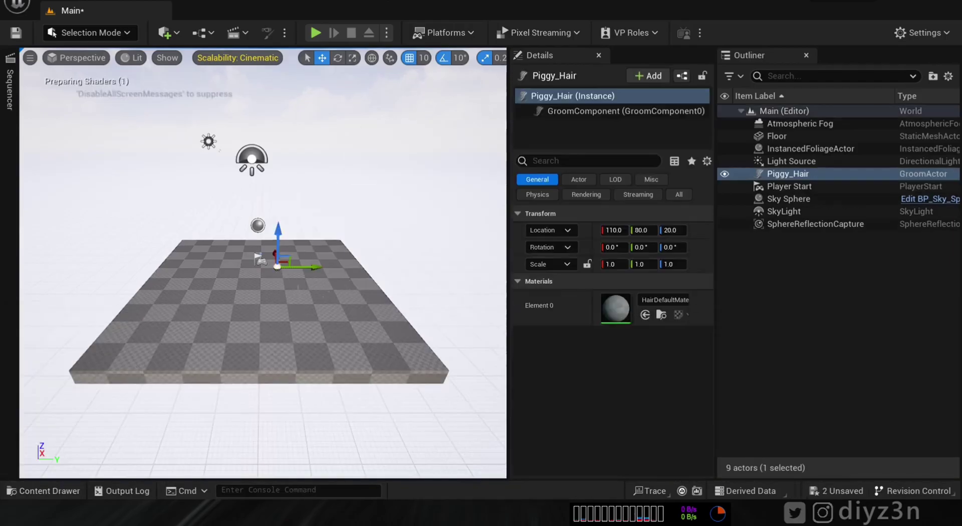
click(612, 266)
text(100)
click(694, 275)
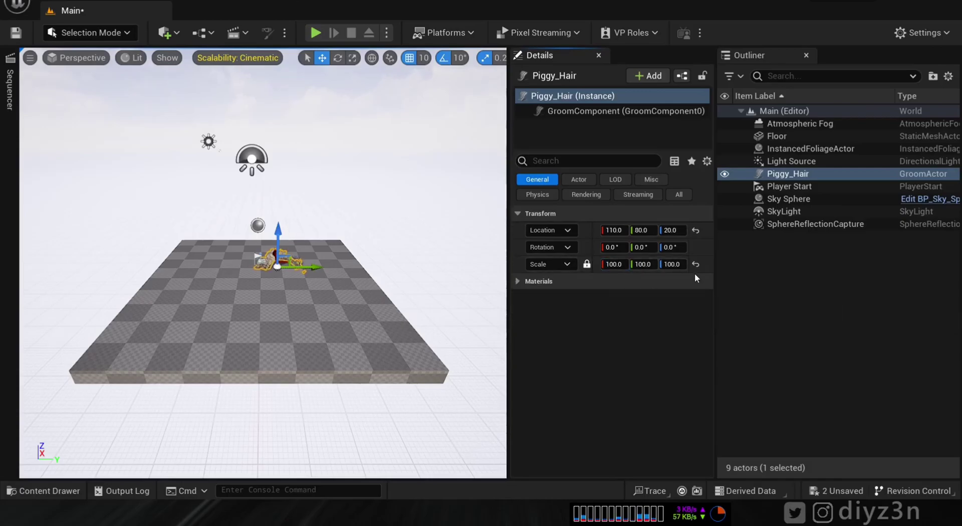
key(f)
mouse_move(255, 212)
alt+mouse_down()
mouse_move(180, 206)
mouse_move(255, 212)
alt+mouse_up()
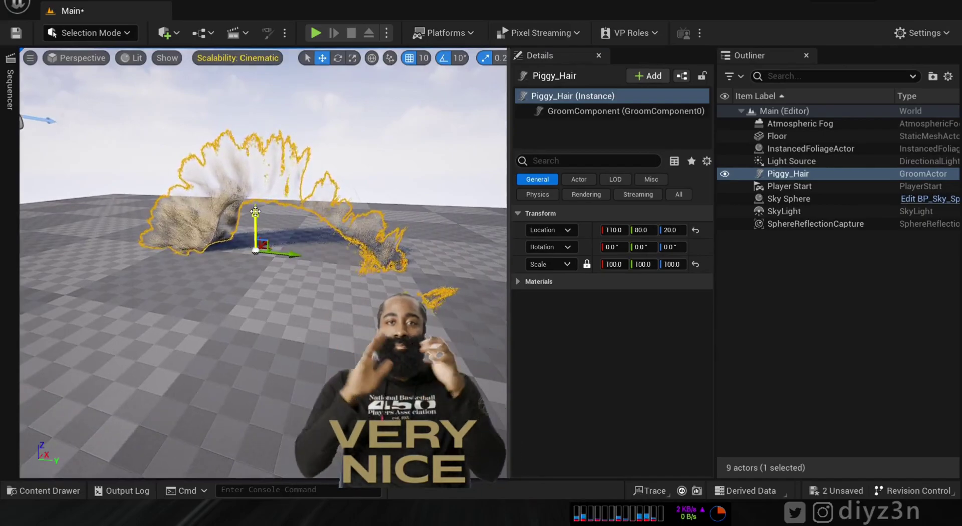
- Lower the floor to a Z location of about -190 so it clears the hair
click(80, 275)
drag(59, 287, 140, 471)
alt+drag(255, 260, 85, 223)
click(584, 115)
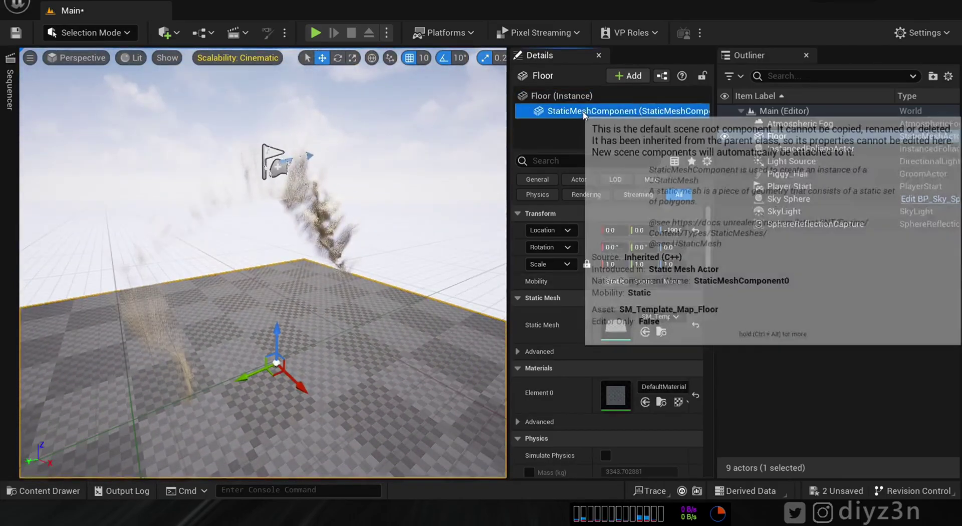
scroll(708, 262, down, 5)
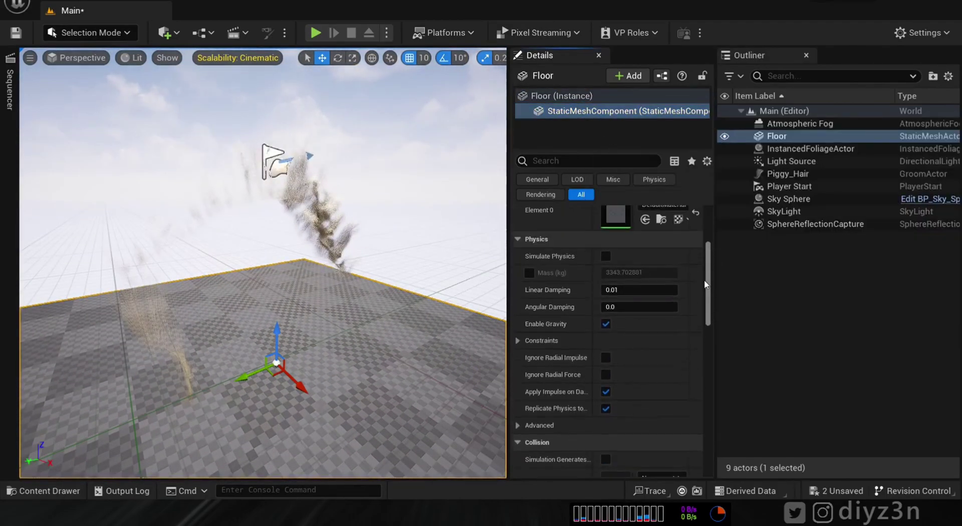
scroll(701, 256, up, 6)
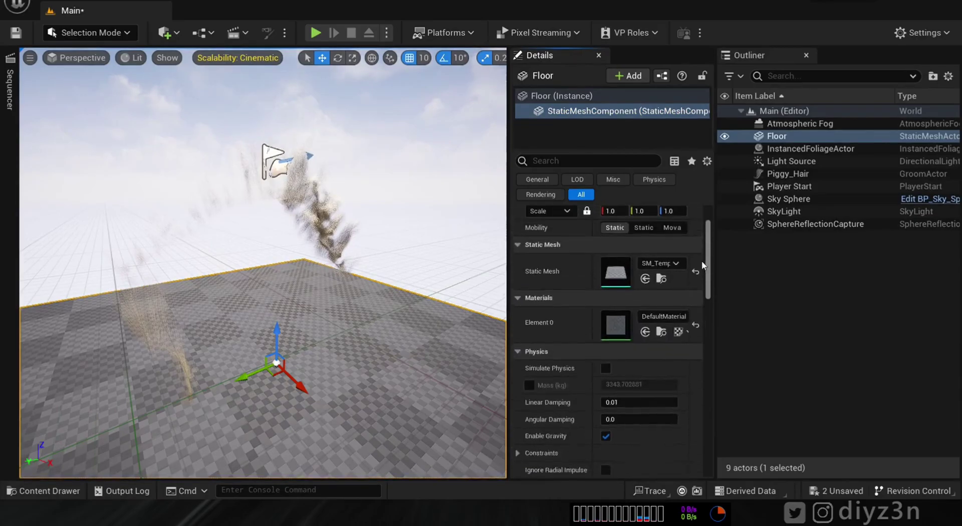
scroll(696, 275, down, 11)
scroll(702, 317, up, 15)
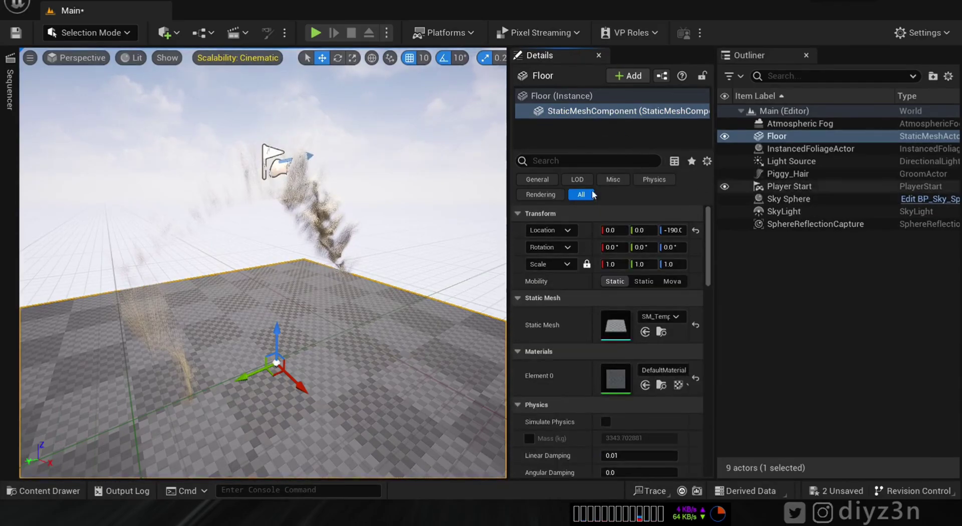
- Override the hair width of Piggy_Hair's groom component with about 0.127 and inspect the thicker hair from other angles
click(315, 219)
click(556, 111)
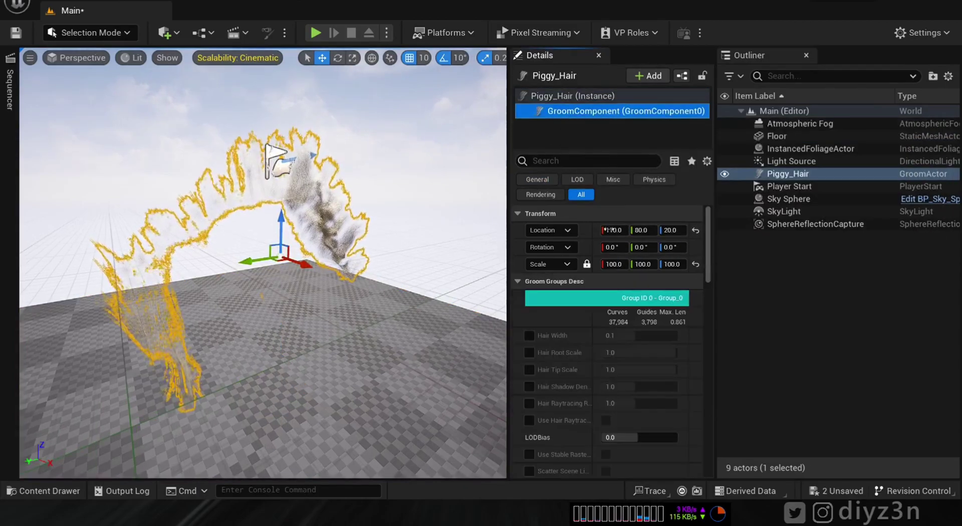
click(529, 336)
drag(637, 336, 646, 335)
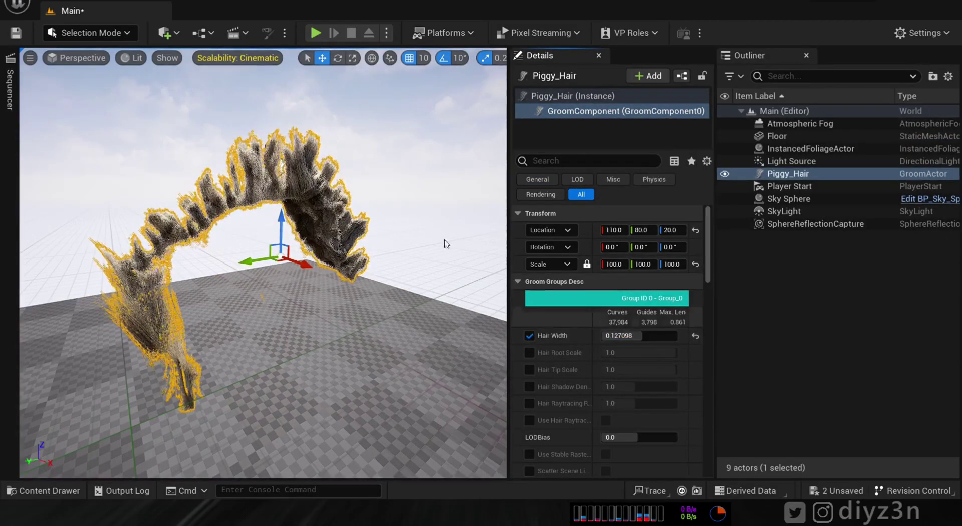
click(402, 188)
alt+drag(401, 188, 226, 173)
mouse_move(412, 189)
alt+right_down()
mouse_move(481, 189)
mouse_move(402, 187)
alt+right_up()
alt+drag(401, 187, 381, 221)
right_drag(402, 187, 402, 187)
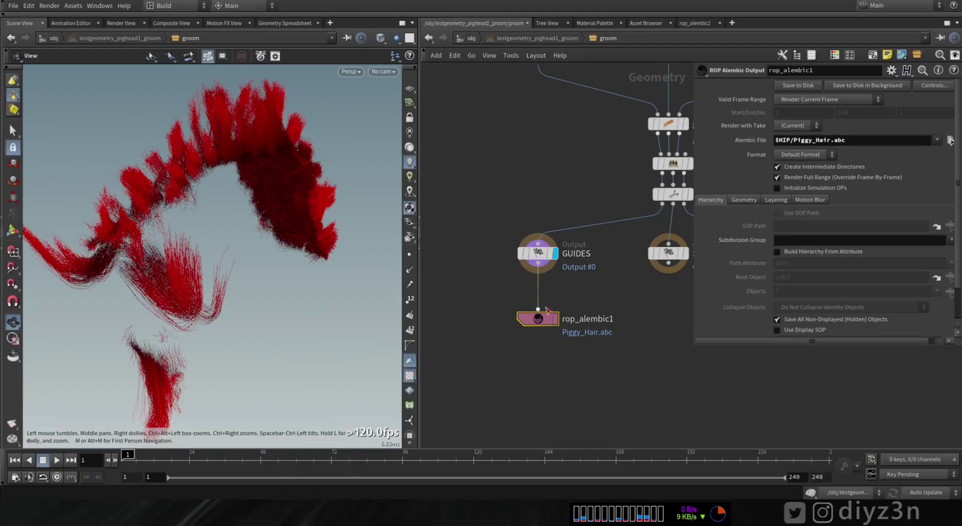
- Switch to Houdini, copy rop_alembic1 from the groom network into the hair generate node's modify network, and connect it to the HAIRS output
drag(537, 318, 535, 330)
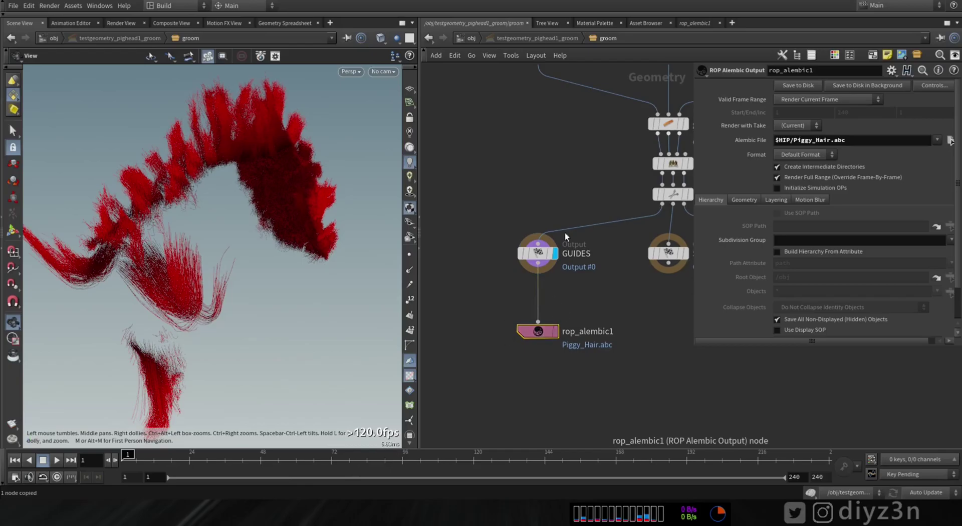
click(497, 42)
double_click(545, 369)
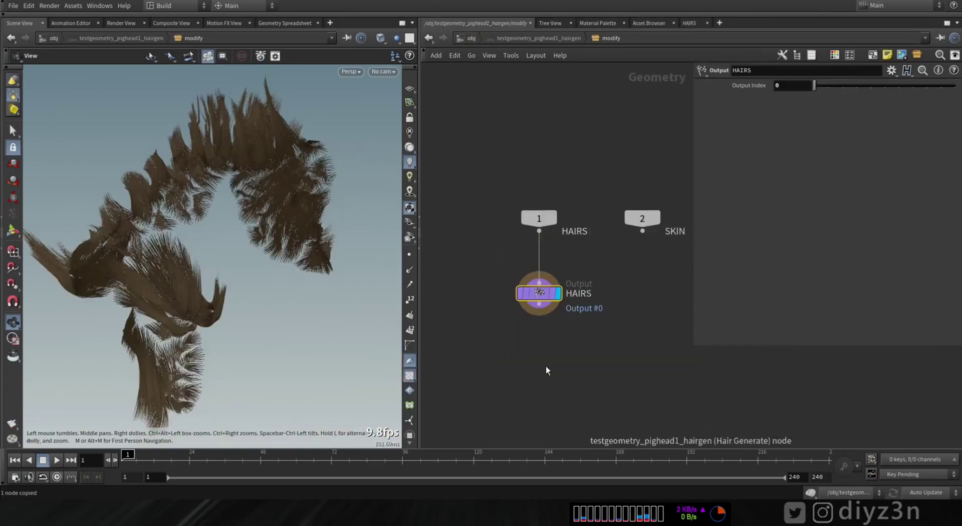
key(ctrl+v)
drag(540, 336, 539, 215)
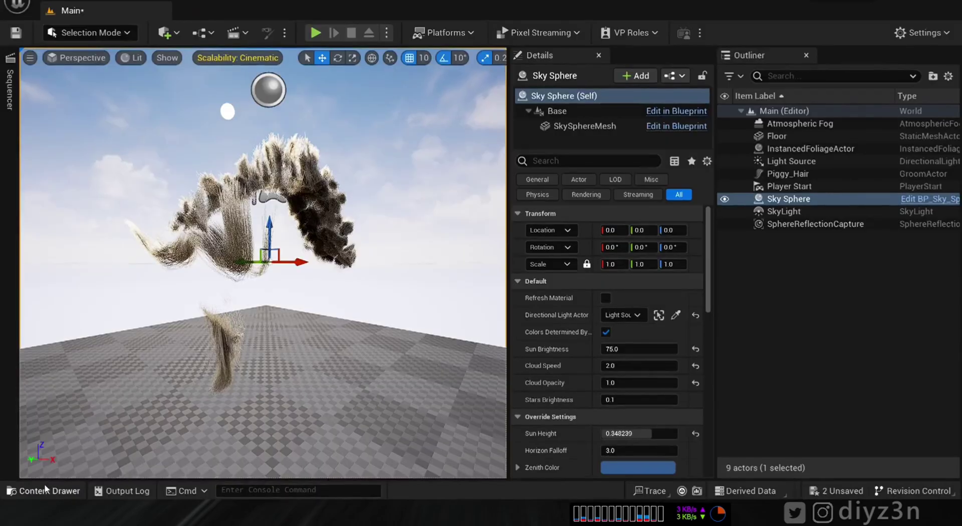
- Switch to Unreal Engine and import Piggy_Hair_2.abc as a groom with rotation X 90 and scale Y -1
click(45, 490)
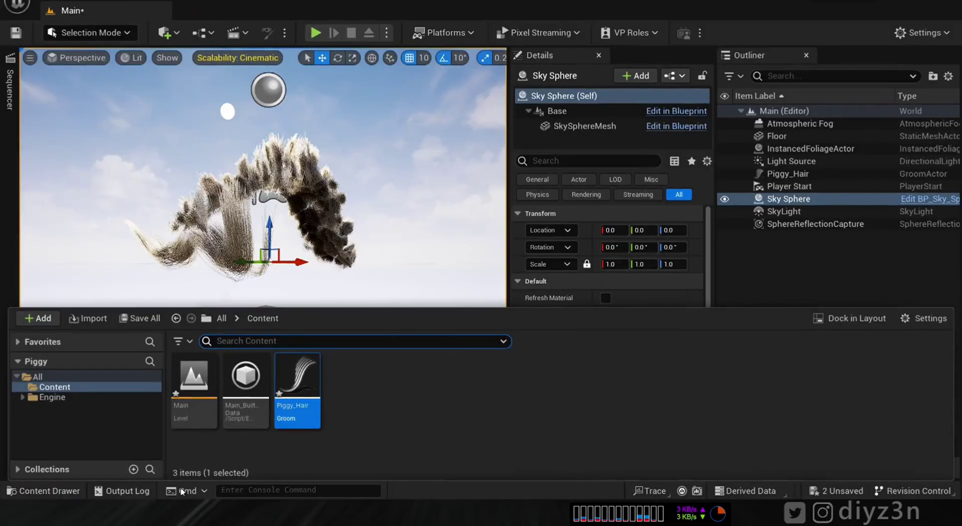
right_click(399, 417)
click(476, 24)
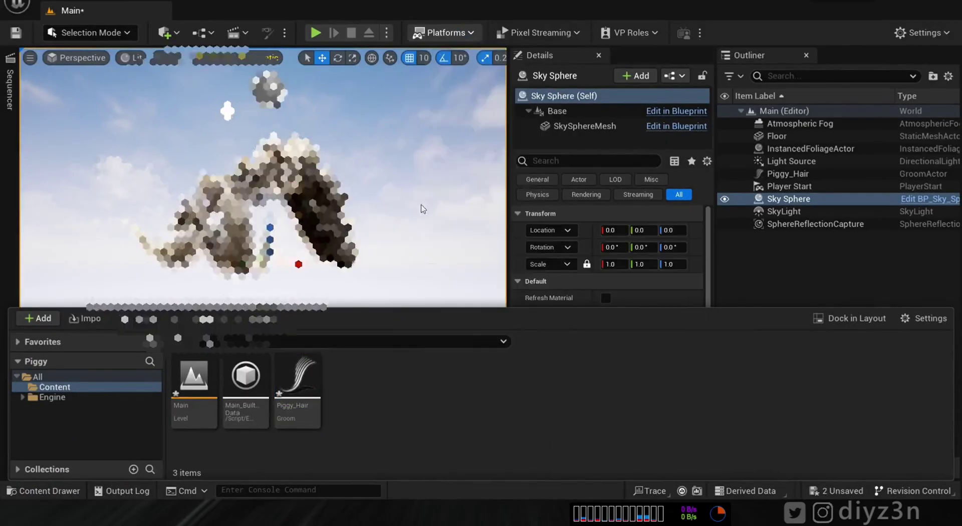
click(438, 261)
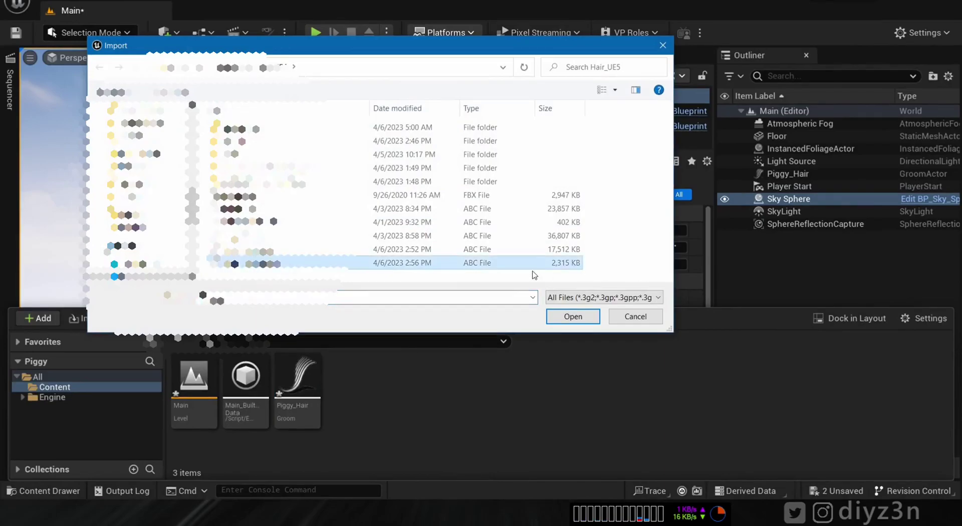
click(563, 322)
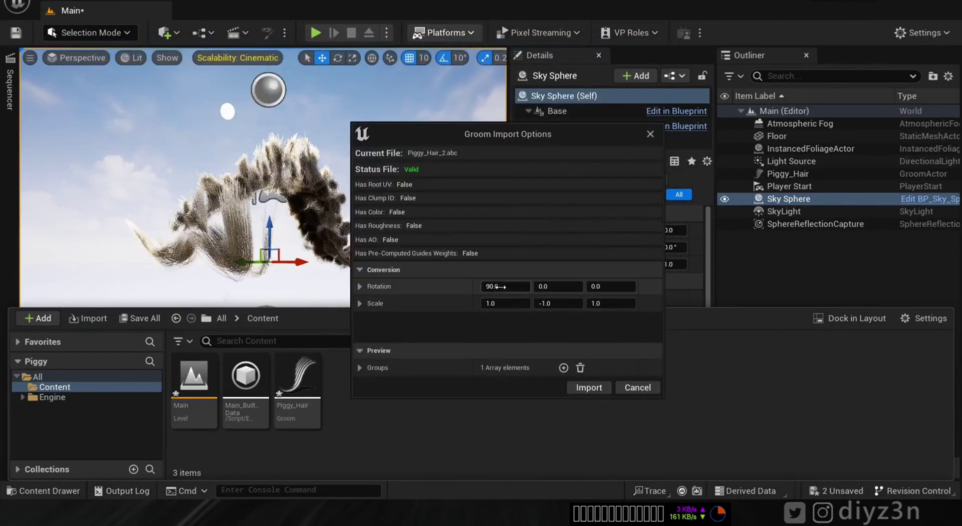
click(588, 388)
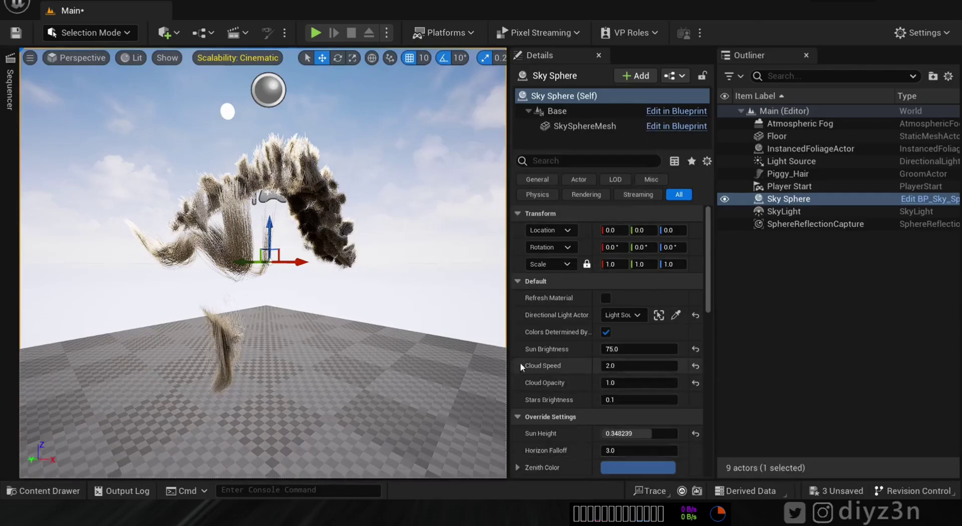
- Place the Piggy_Hair_2 groom in the level at the world origin and scale it uniformly to 100
click(44, 491)
drag(344, 392, 327, 350)
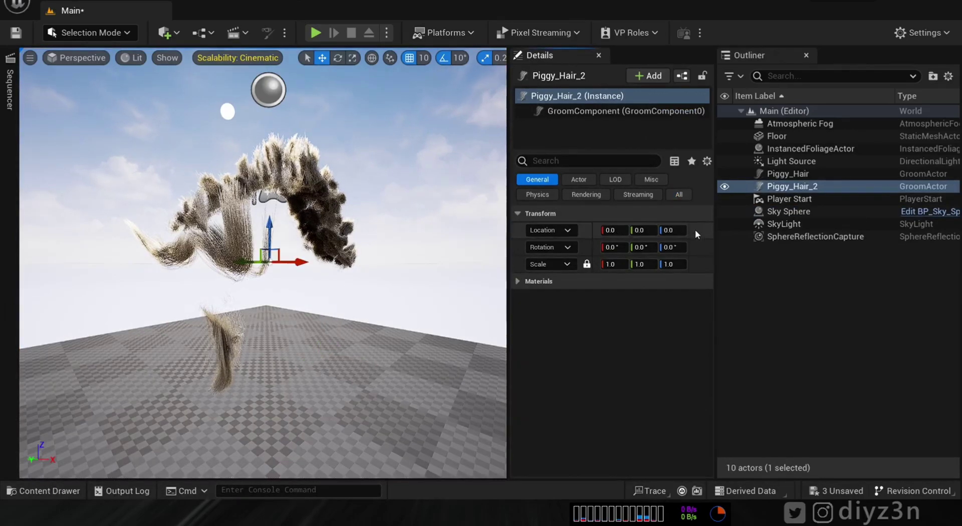
text(100)
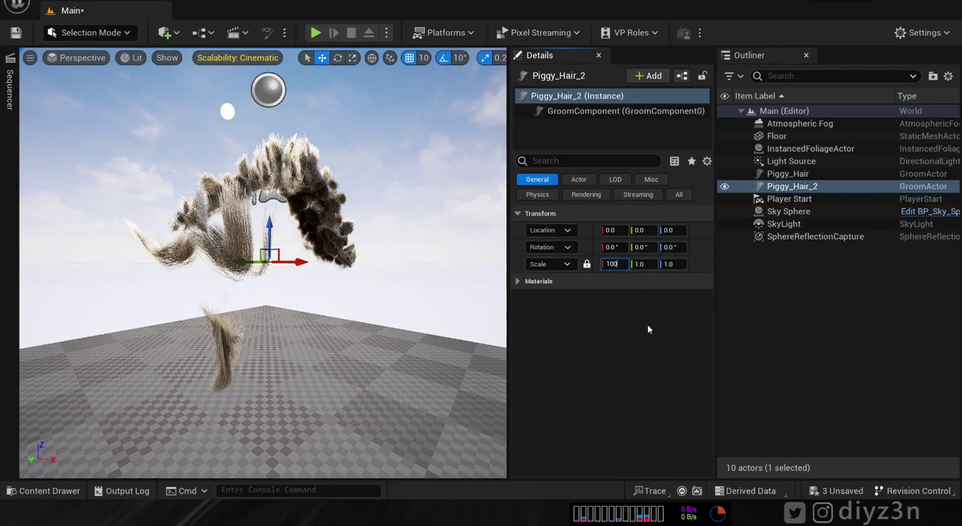
key(Return)
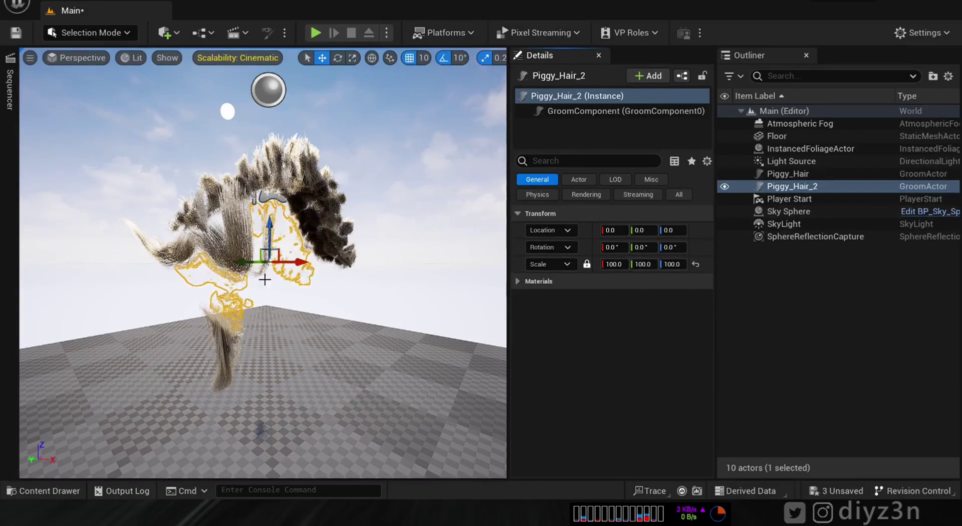
- Move the Piggy_Hair_2 groom component away from the first groom to X 250, Y 60
click(561, 111)
drag(296, 262, 437, 244)
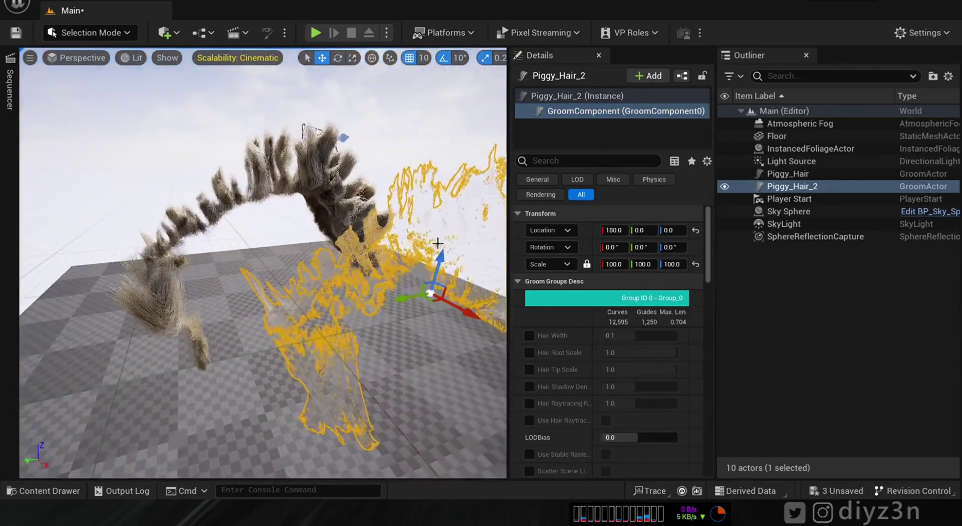
drag(408, 296, 331, 341)
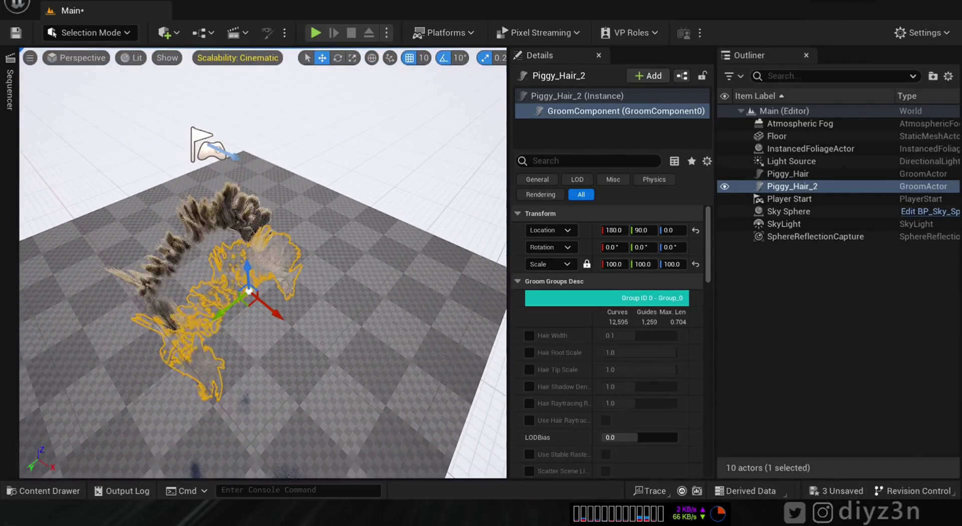
right_drag(165, 151, 166, 90)
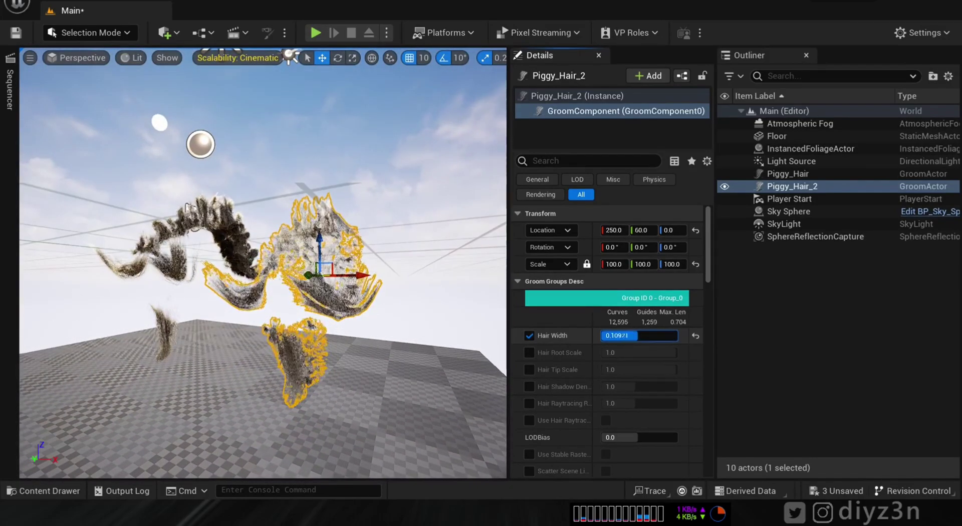
- Increase the overridden hair width of Piggy_Hair_2 and compare both grooms up close
drag(669, 335, 672, 336)
click(411, 375)
alt+drag(411, 376, 236, 330)
alt+right_drag(236, 331, 270, 331)
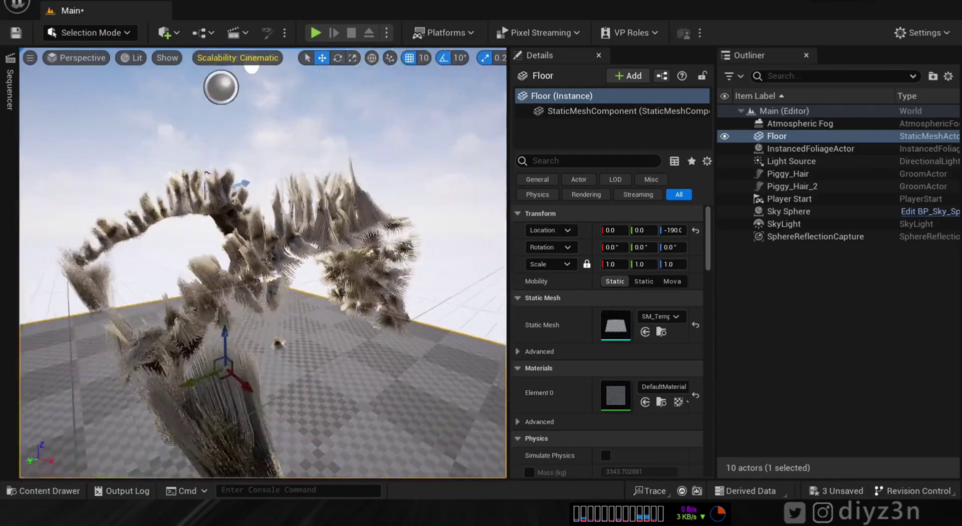
- Compare the Piggy_Hair and Piggy_Hair_2 grooms in the level from several viewing angles
mouse_move(271, 331)
alt+mouse_down()
mouse_move(296, 326)
mouse_move(345, 351)
mouse_move(361, 341)
mouse_move(270, 346)
alt+mouse_up()
click(301, 351)
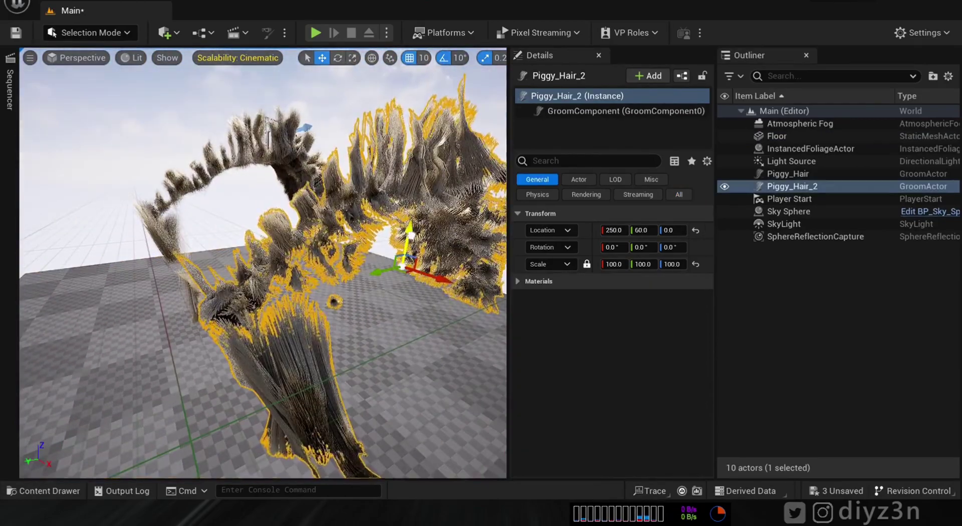
drag(410, 235, 411, 222)
alt+drag(301, 326, 395, 296)
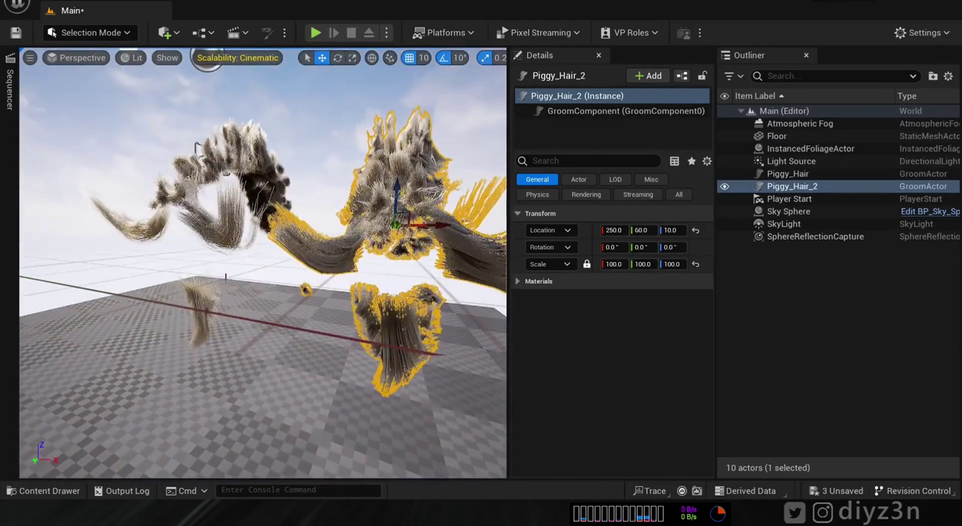
click(241, 195)
click(240, 370)
alt+drag(240, 371, 281, 306)
right_drag(281, 295, 364, 314)
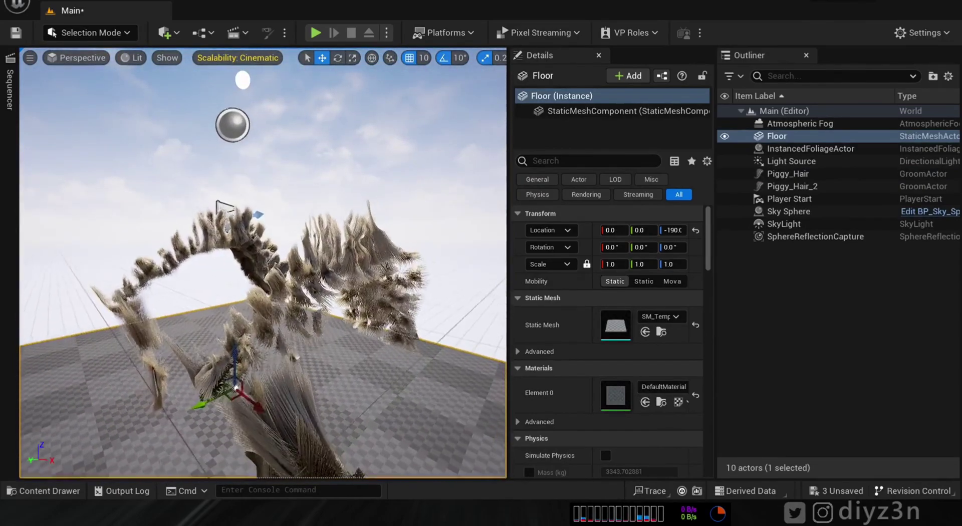
- Delete the Piggy_Hair groom from the level and reset the location of Piggy_Hair_2 to the world origin
alt+drag(301, 306, 351, 305)
click(201, 235)
key(Delete)
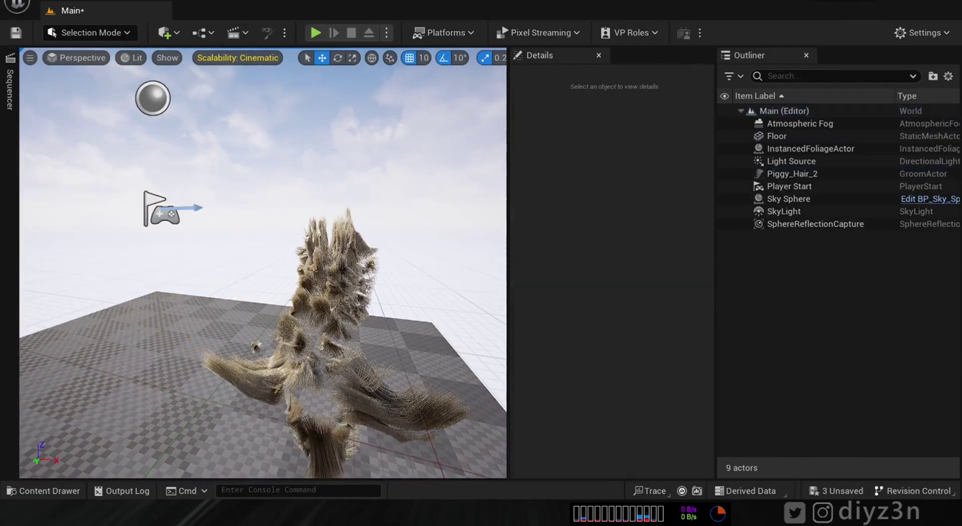
click(331, 281)
click(696, 231)
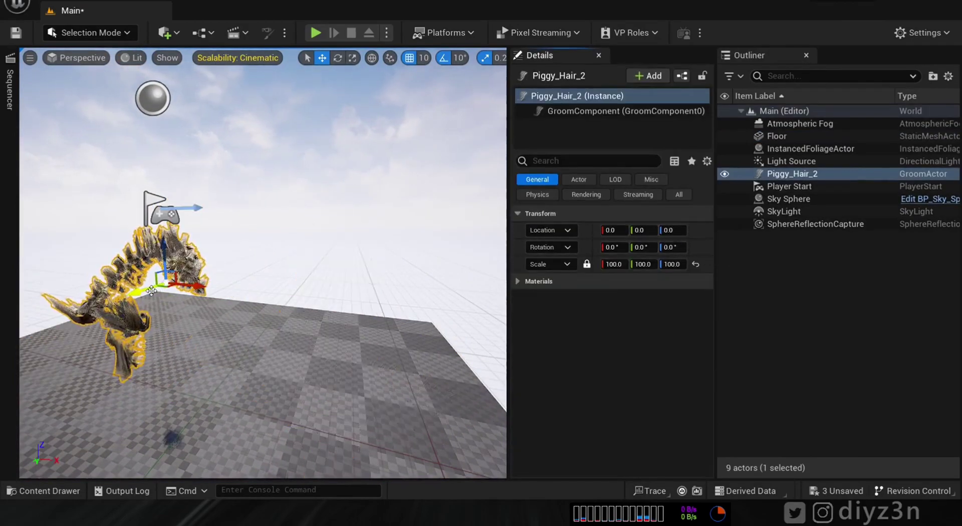
key(f)
- Delete the Player Start and the InstancedFoliageActor from the level
click(284, 118)
key(Delete)
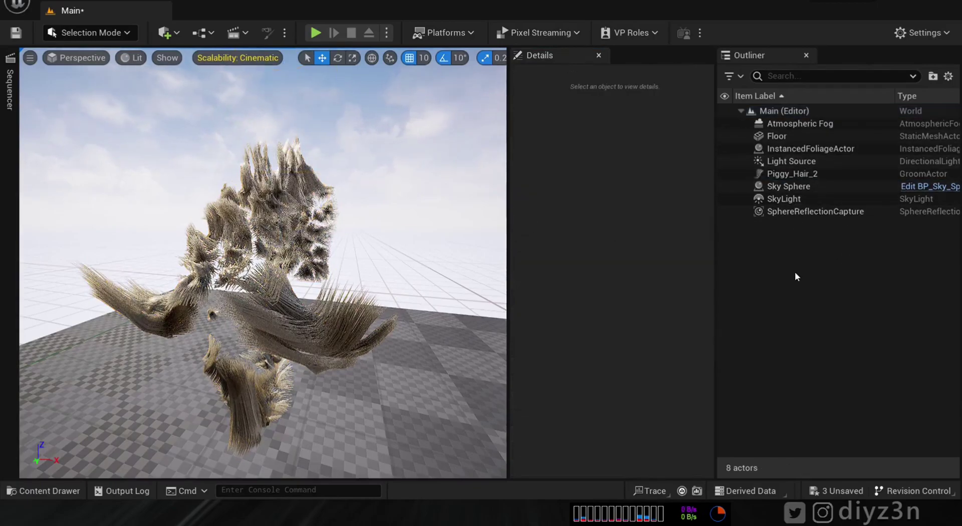
click(810, 148)
key(Delete)
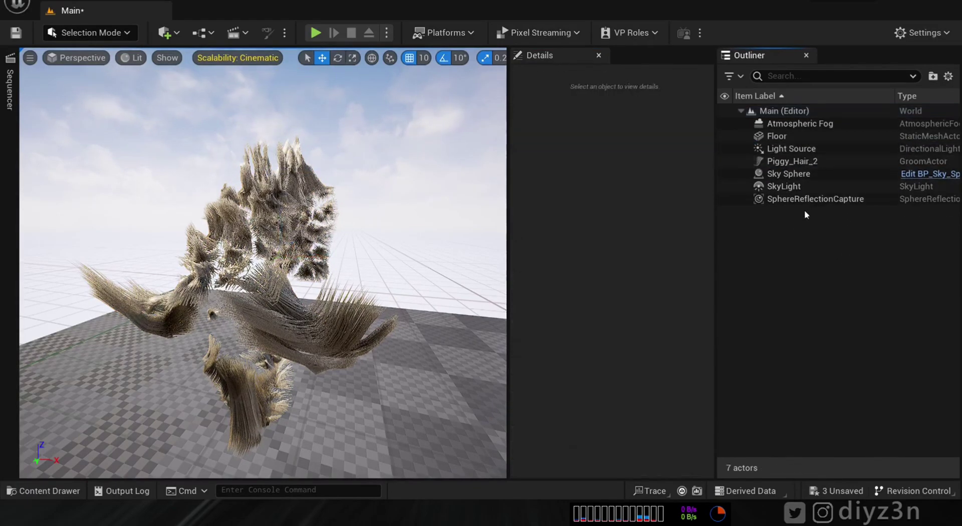
scroll(296, 287, down, 3)
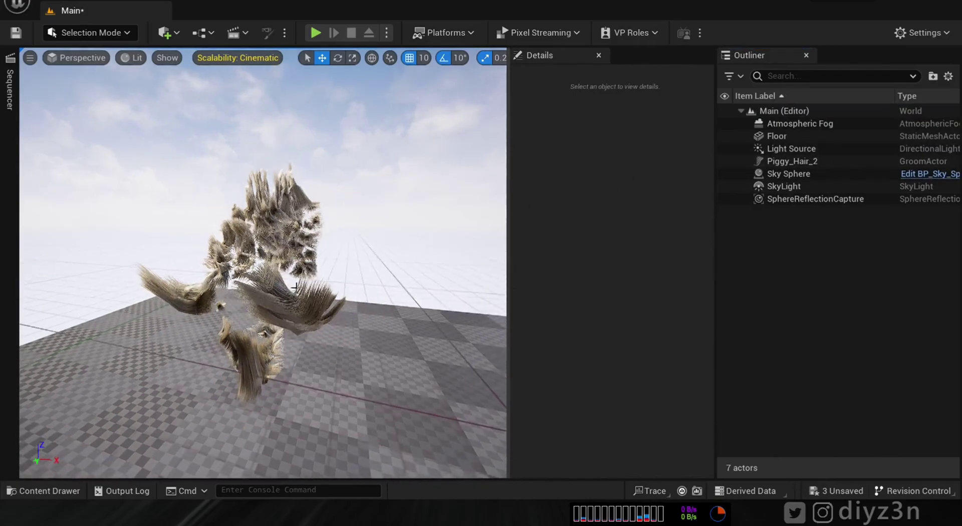
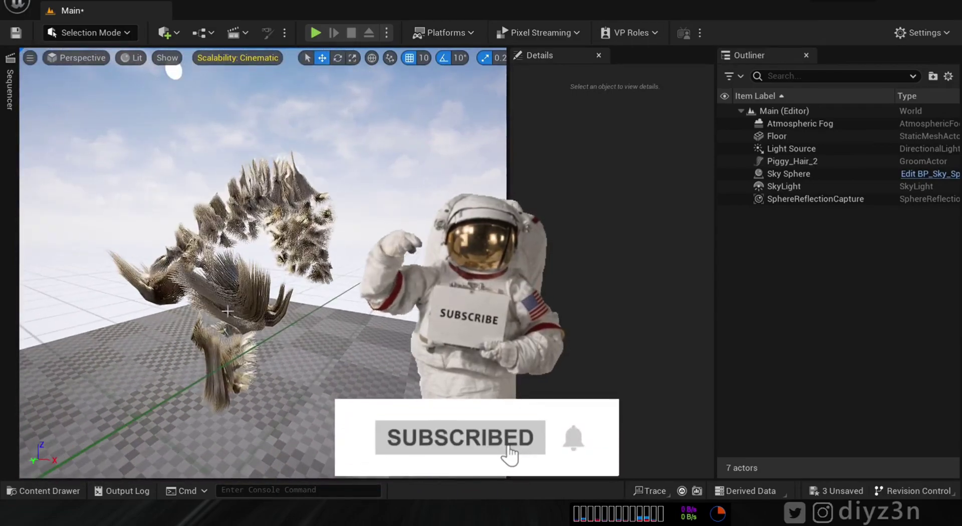
- Switch to Houdini, duplicate the Alembic output node and wire the copy to the SKIN input
mouse_move(263, 514)
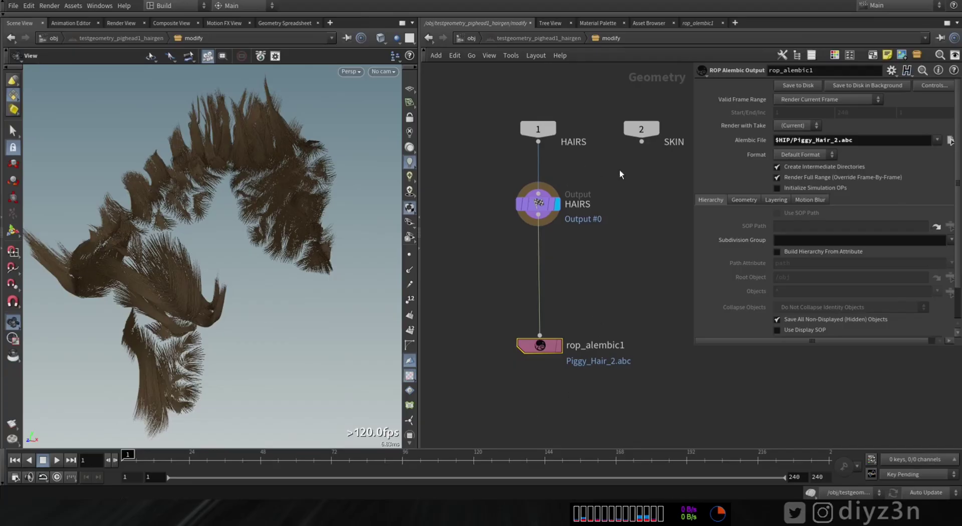
middle_drag(619, 173, 523, 175)
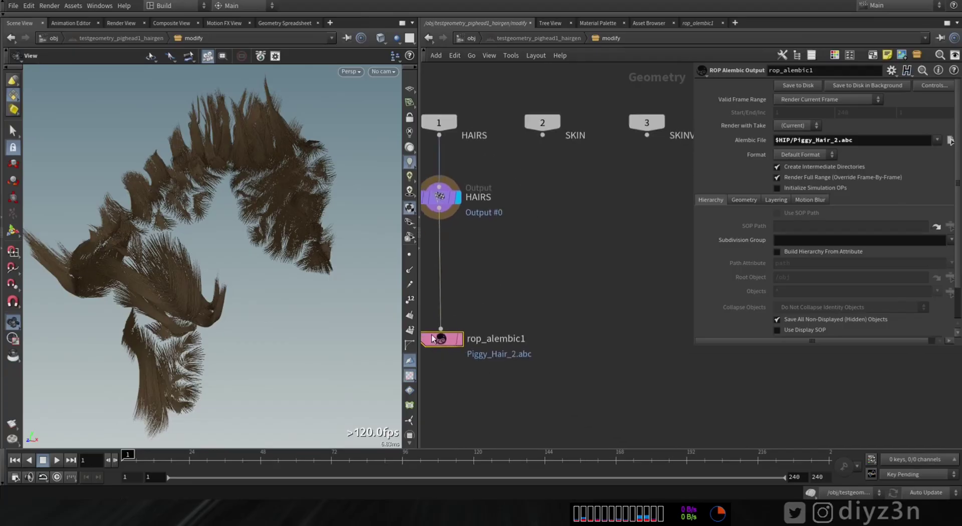
scroll(440, 340, down, 2)
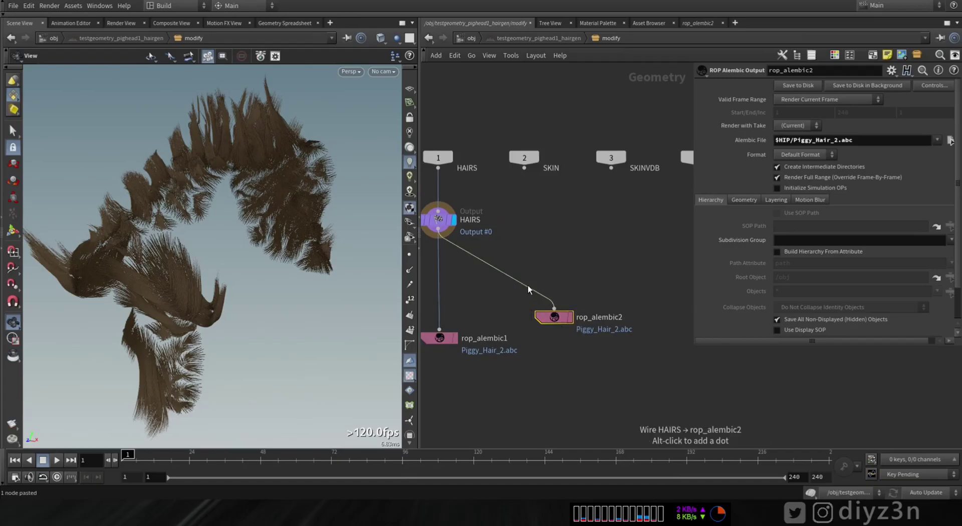
click(559, 347)
- Insert a Null node between the SKIN input and rop_alembic2, display it and examine its geometry info
key(Tab)
text(nu)
click(653, 52)
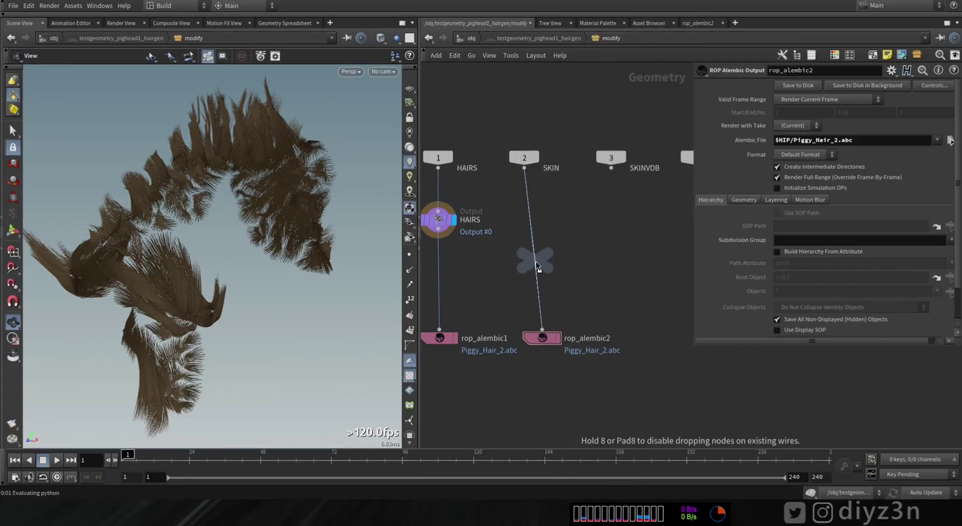
click(535, 266)
drag(538, 259, 539, 236)
scroll(538, 236, up, 1)
middle_click(539, 236)
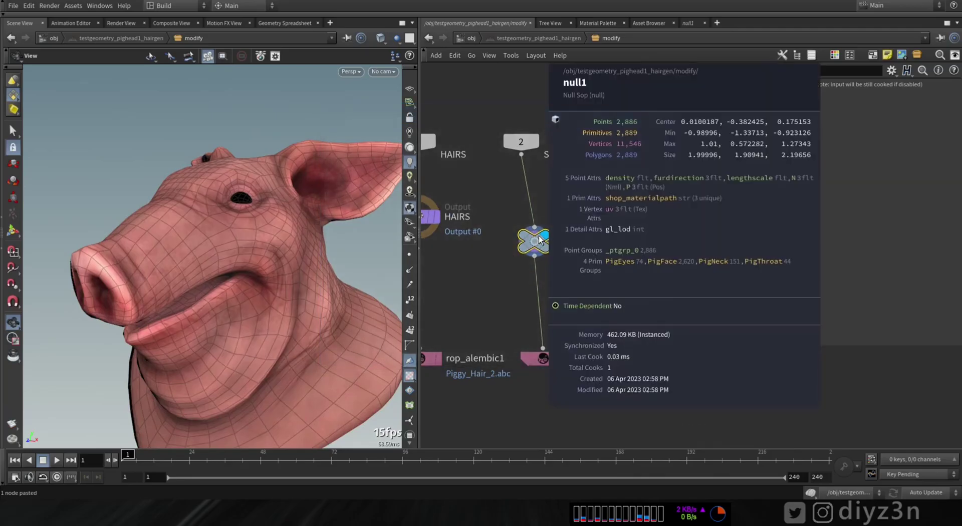
- Try to triangulate the pig skin with a TriDivide node between the null and rop_alembic2
key(Tab)
text(tri)
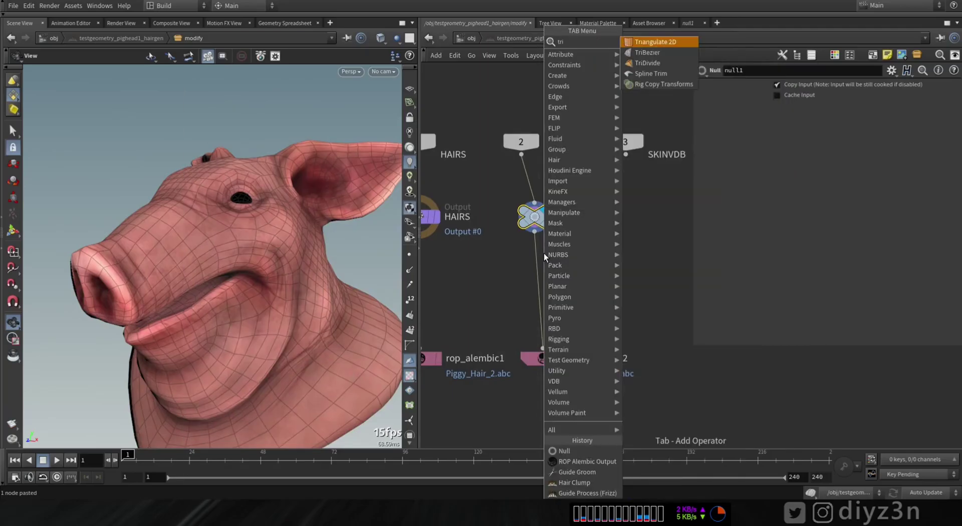
click(648, 62)
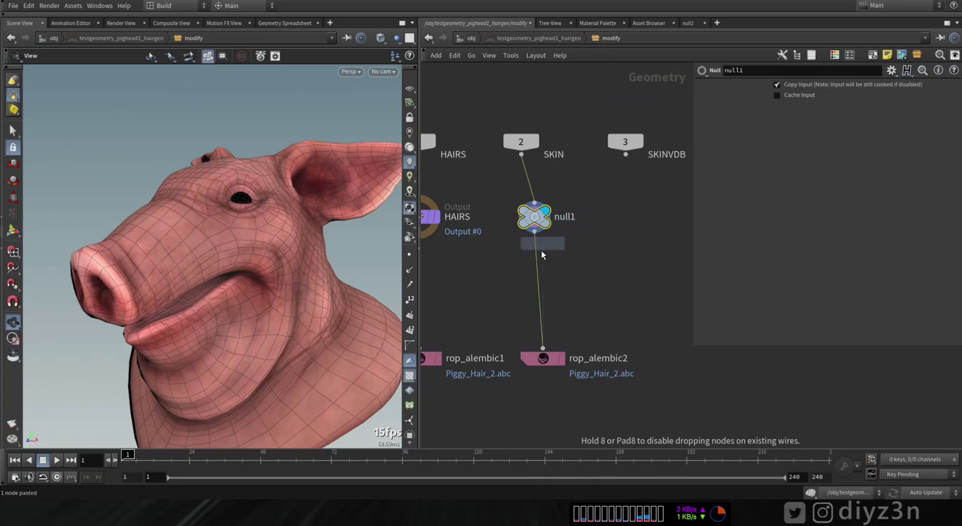
click(555, 262)
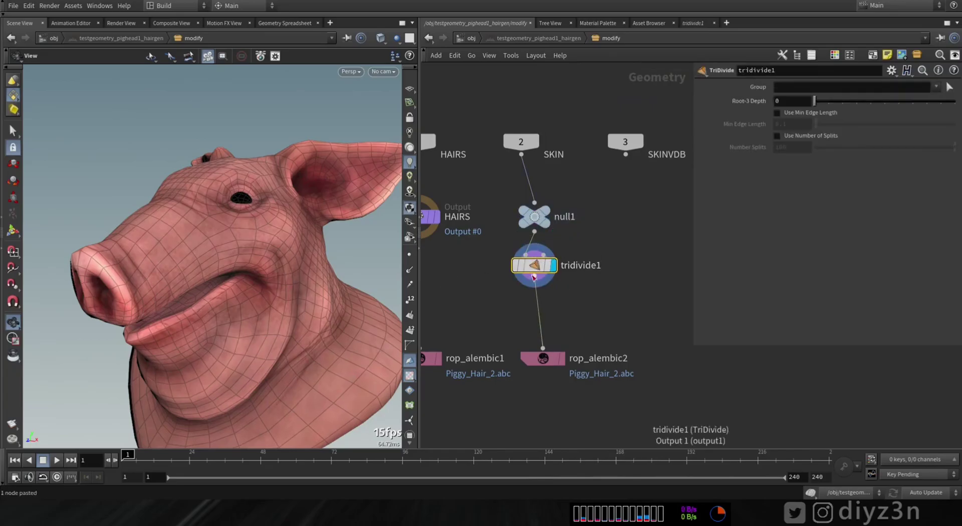
key(Delete)
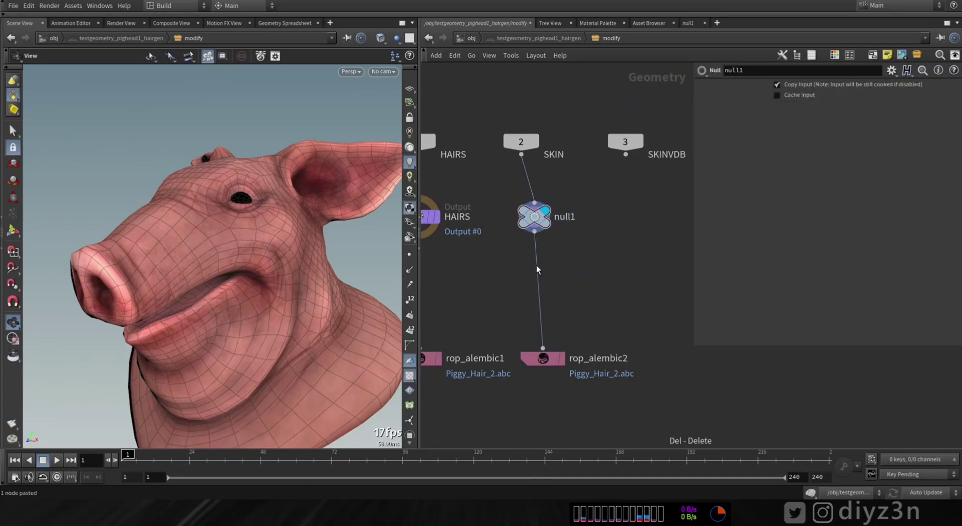
key(Tab)
text(tr)
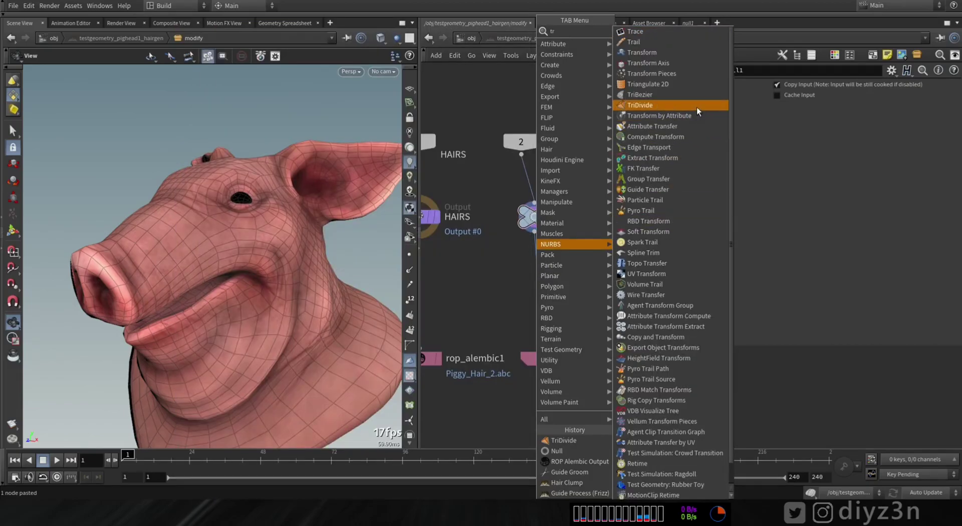
key(Escape)
- Insert a Divide node between the null and rop_alembic2 and display it to triangulate the pig skin
key(Tab)
text(di)
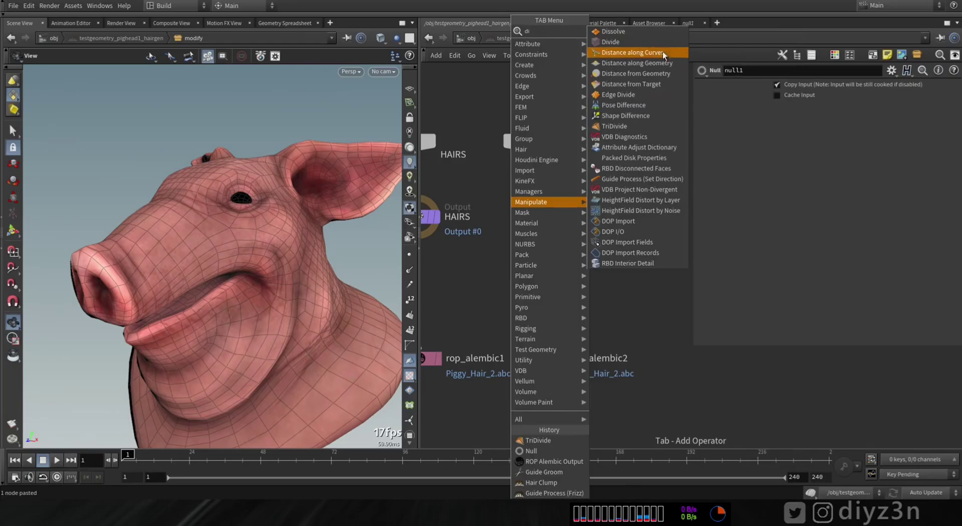
click(664, 53)
click(539, 268)
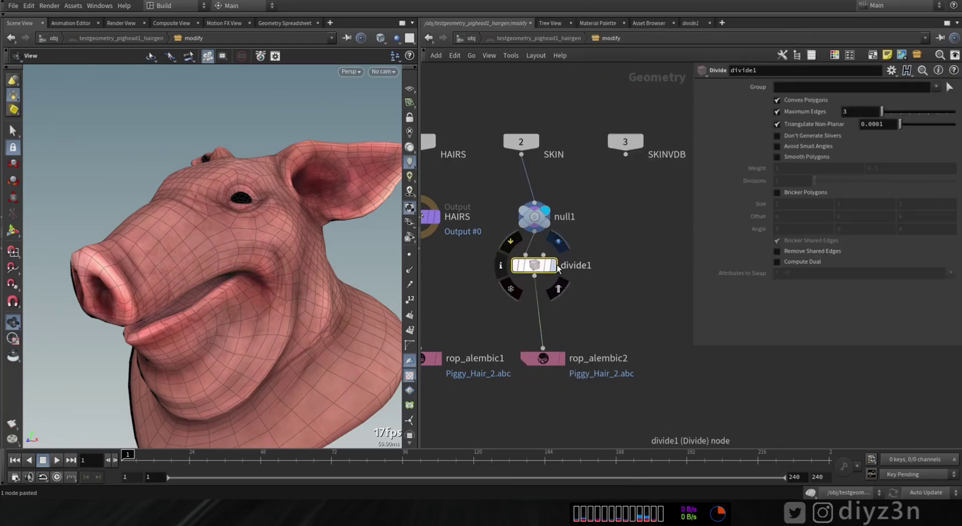
click(555, 267)
drag(540, 272, 540, 266)
- Set the output file of rop_alembic2 to $HIP/Piggy.abc and save the skin mesh to disk
drag(537, 358, 537, 363)
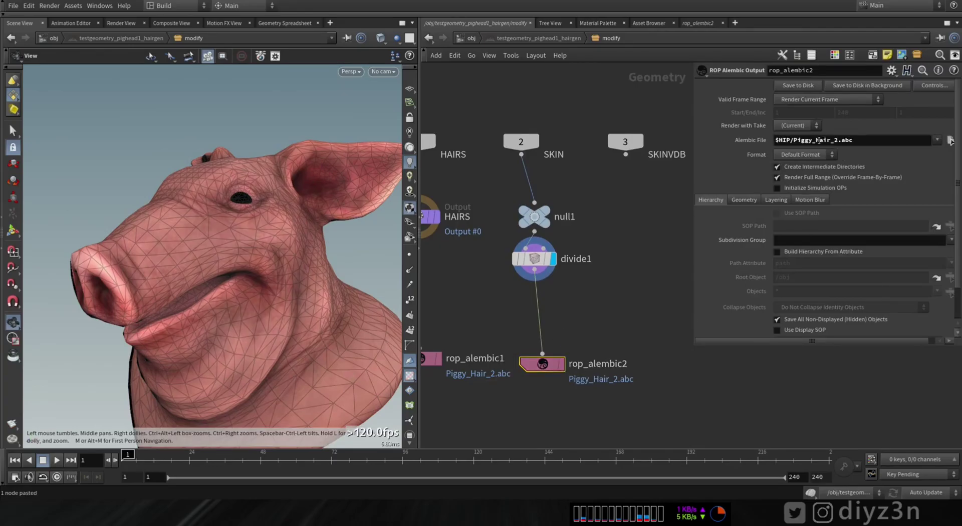
key(Delete)
key(Delete)
key(Delete)
key(Delete)
key(BackSpace)
key(Return)
click(288, 459)
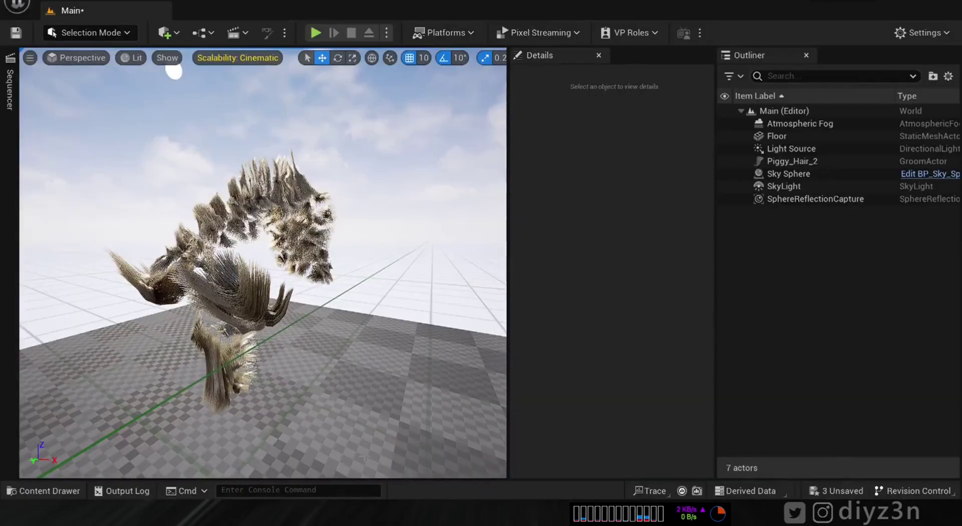
- Switch to Unreal Engine and import Piggy.abc into the Content folder as a static mesh with scale Y -1
click(76, 490)
right_click(409, 431)
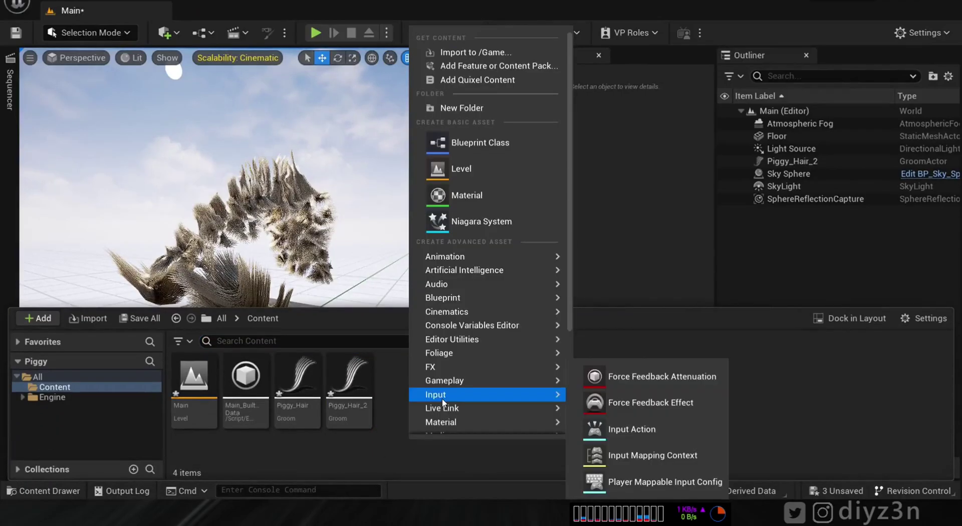
click(464, 53)
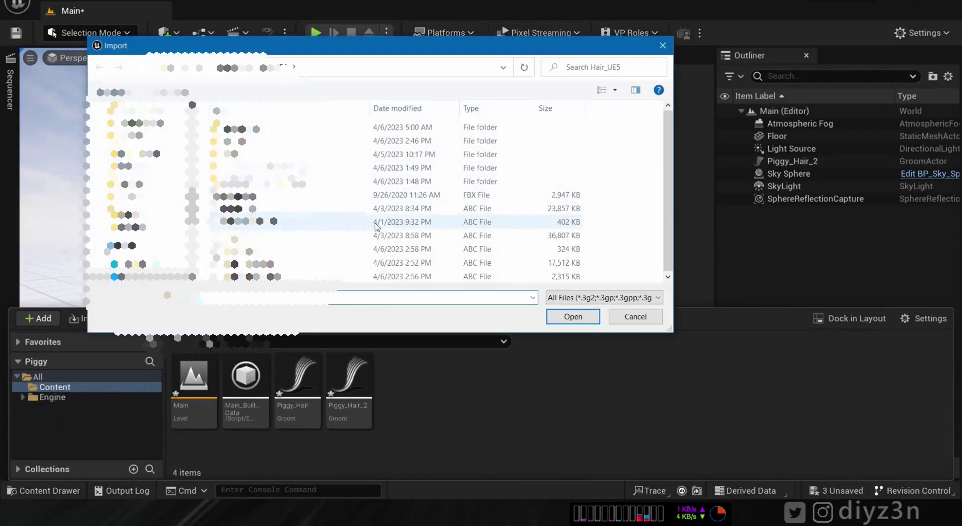
double_click(381, 245)
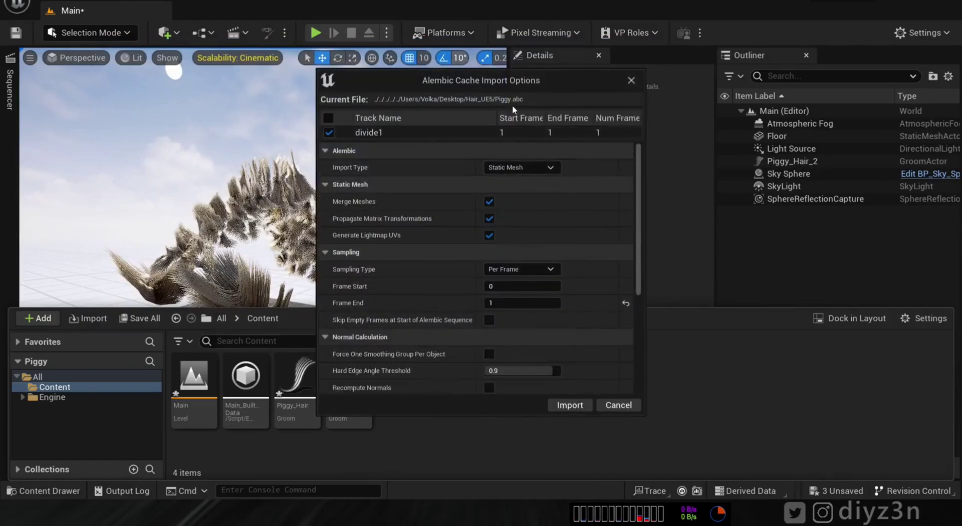
mouse_move(639, 267)
mouse_down()
mouse_move(632, 327)
mouse_move(631, 275)
mouse_up()
scroll(632, 275, down, 3)
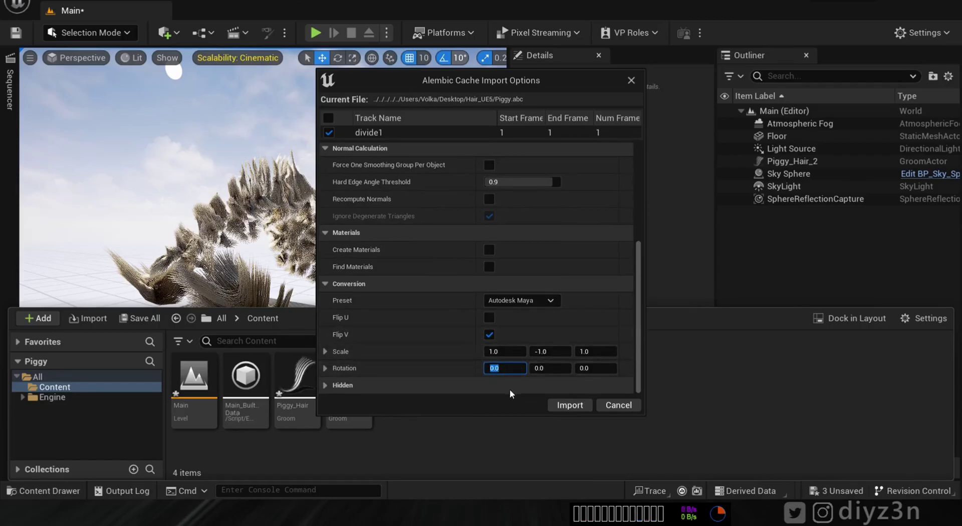
click(577, 401)
- Place the Piggy static mesh at the world origin, scale it uniformly to 100 and undo its accidental duplicate
drag(403, 400, 328, 292)
click(695, 230)
click(613, 264)
text(100)
key(Return)
alt+drag(216, 280, 166, 321)
alt+drag(276, 262, 241, 245)
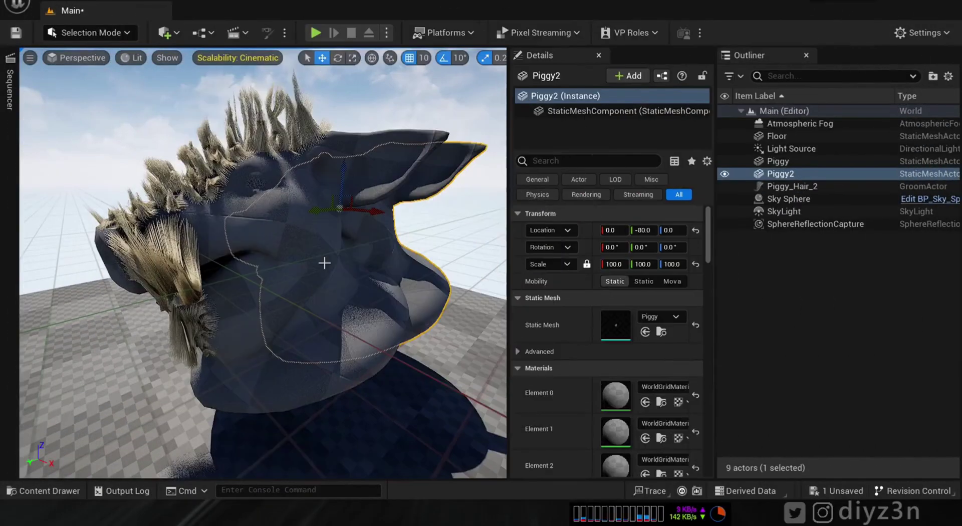
key(ctrl+z)
- Examine the pig head with its hair, play the level in the editor viewport and stop it again
click(387, 240)
click(293, 250)
mouse_move(292, 251)
alt+mouse_down()
mouse_move(371, 291)
mouse_move(281, 251)
alt+mouse_up()
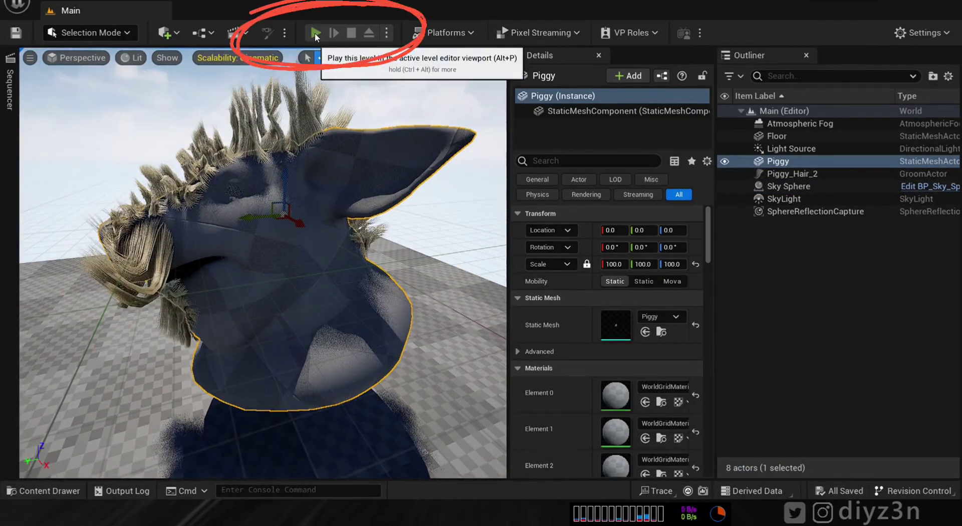
click(315, 33)
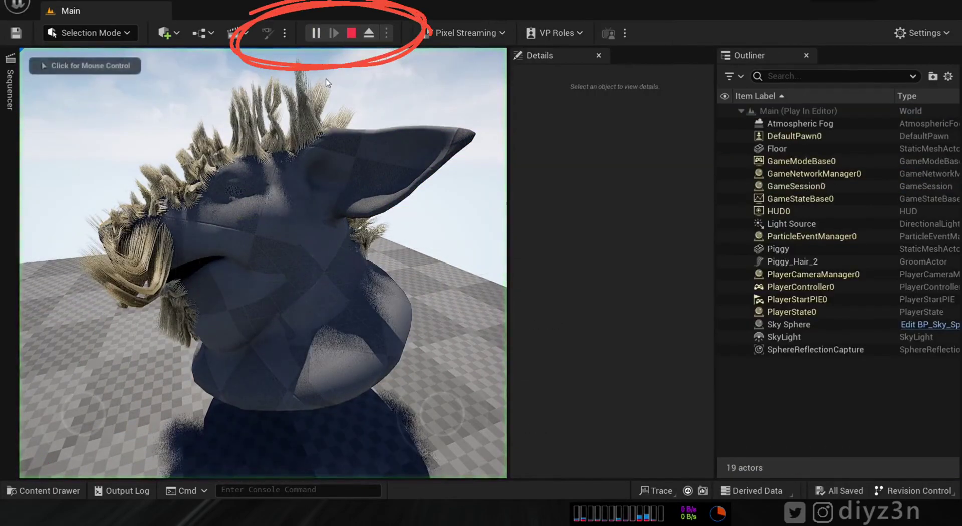
click(351, 33)
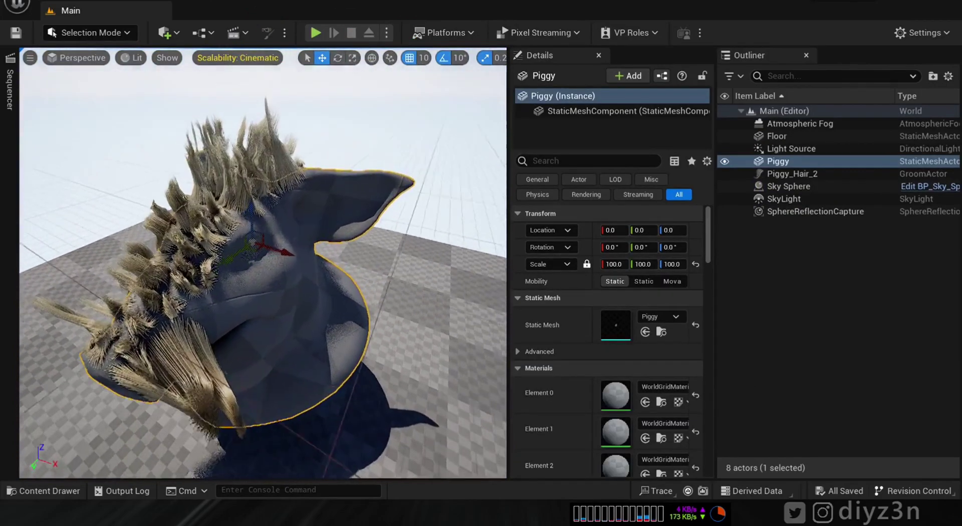
- Add a level sequence to the level, save it as NewLevelSequence and undock Sequencer from the sidebar
click(233, 32)
click(278, 67)
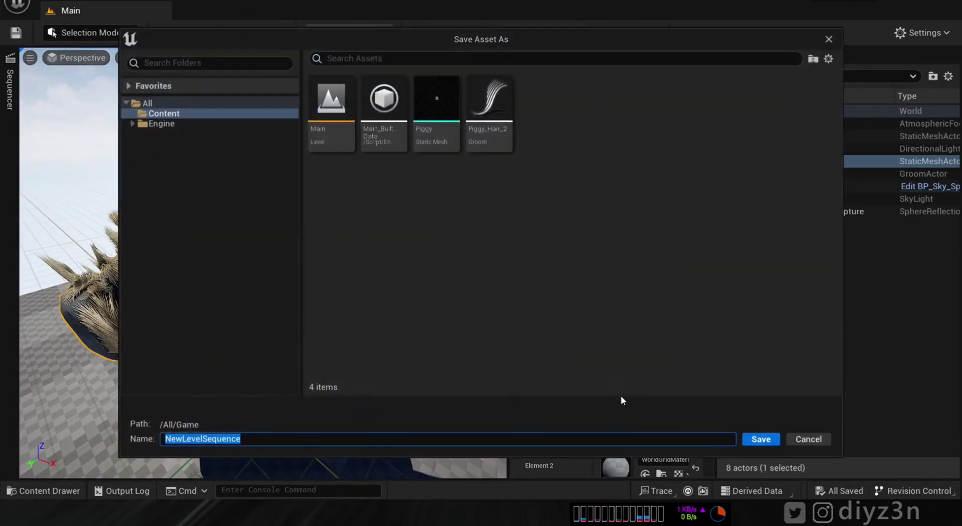
click(770, 440)
click(7, 85)
right_click(10, 93)
click(40, 118)
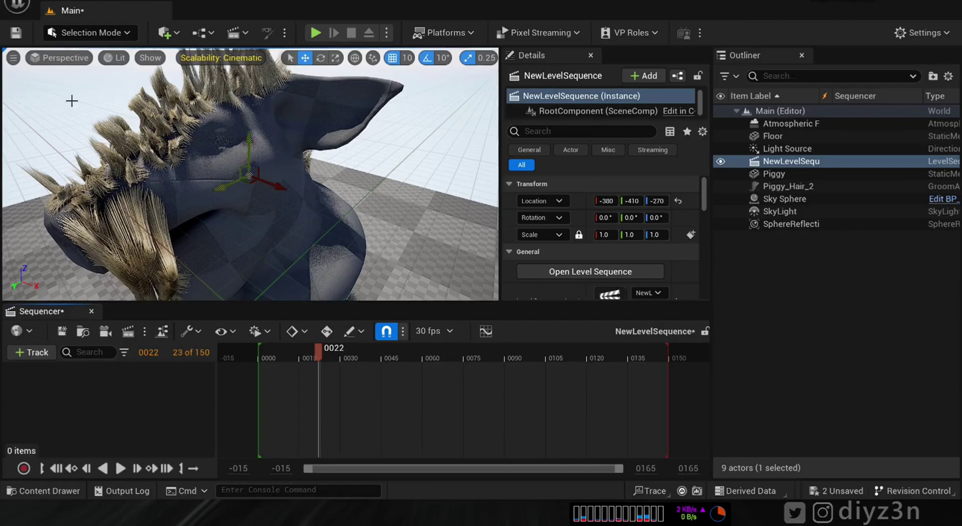
- Dock Sequencer to the sidebar, and undo the test move of the Piggy_Hair_2 groom in the level
right_click(46, 315)
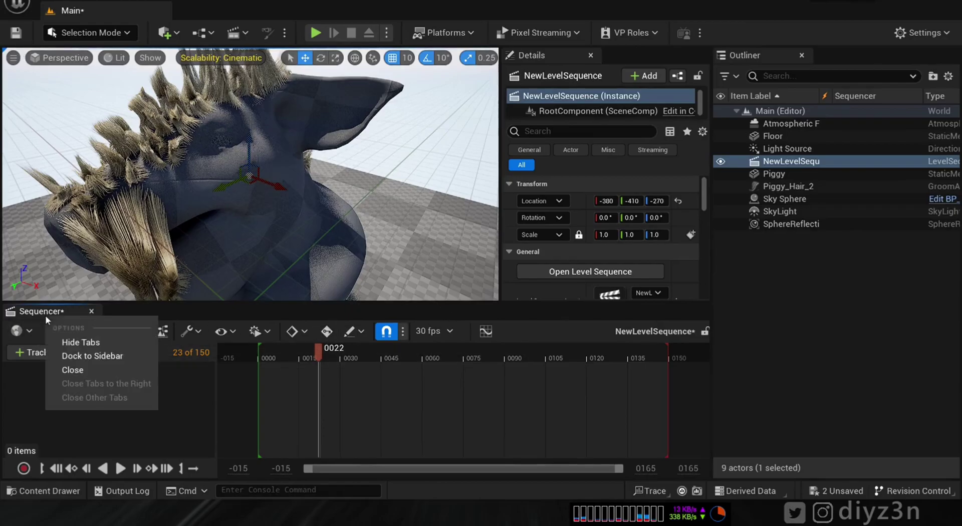
click(82, 354)
click(794, 186)
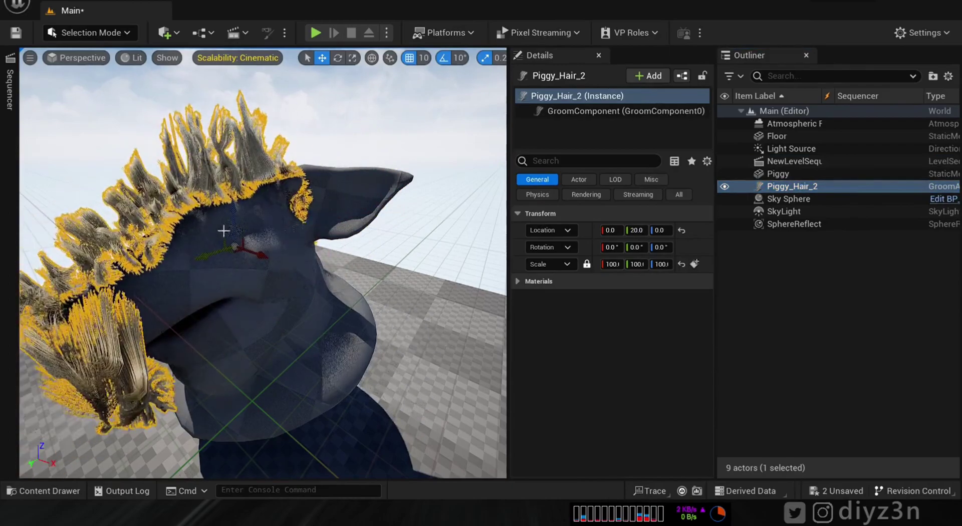
key(ctrl+z)
alt+drag(228, 304, 296, 256)
alt+drag(299, 205, 287, 226)
click(140, 135)
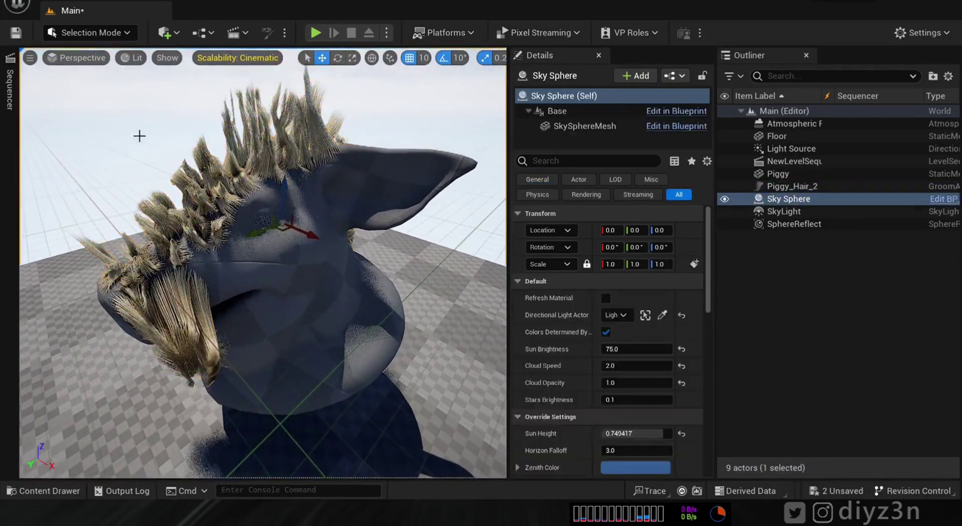
- Open the Piggy_Hair_2 groom asset and go through its Interpolation, Strands, Cards, Meshes and Material settings to Physics
click(70, 490)
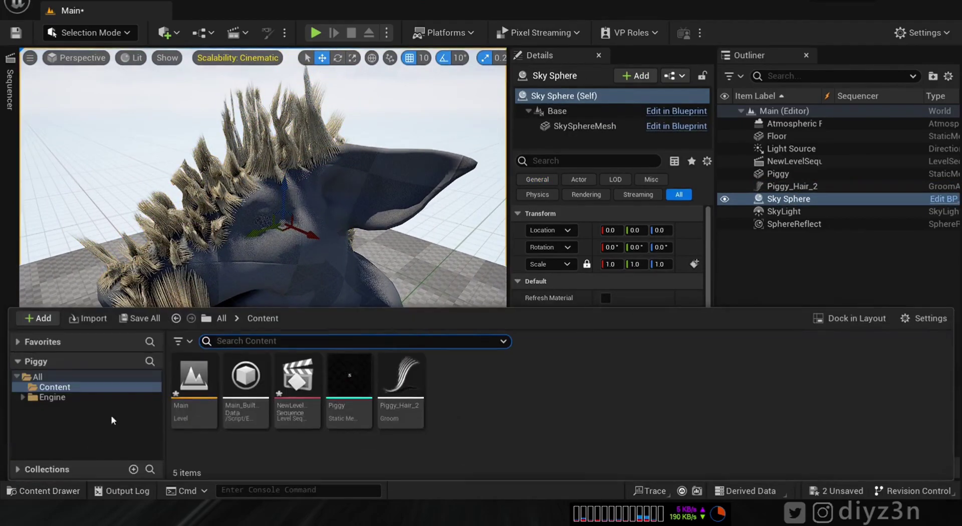
double_click(393, 362)
drag(447, 291, 146, 291)
click(394, 231)
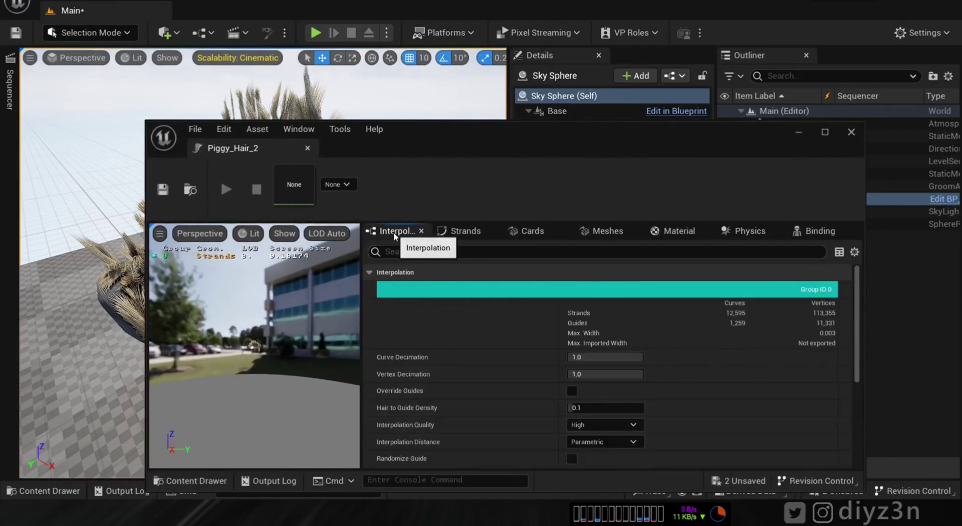
click(463, 232)
click(523, 231)
click(614, 231)
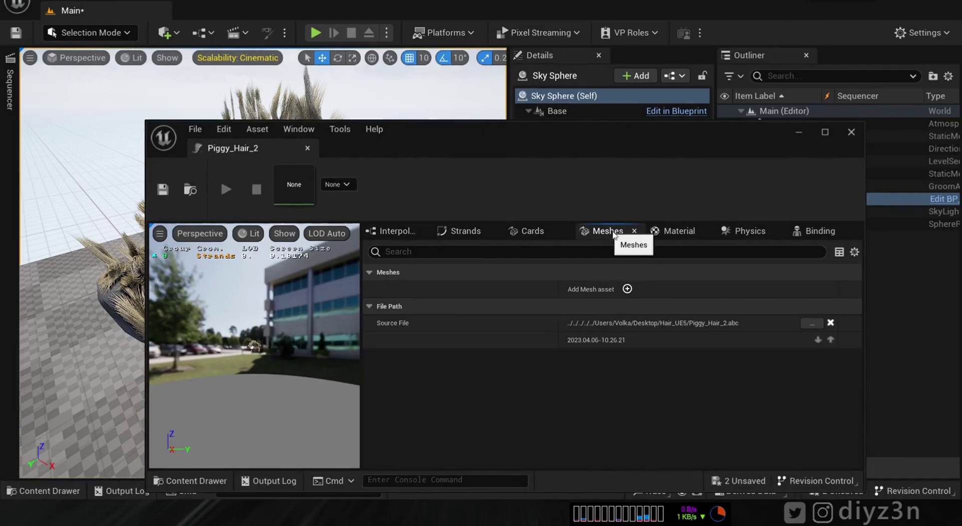
click(679, 231)
click(739, 232)
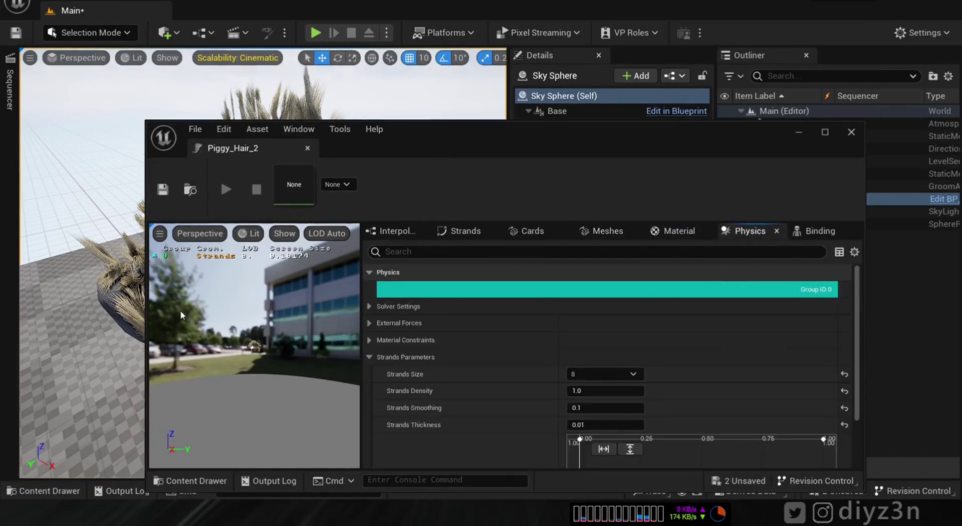
- Enable simulation in the groom's Solver Settings and arrange the asset editor so the pig head stays in view
drag(146, 317, 427, 308)
click(666, 307)
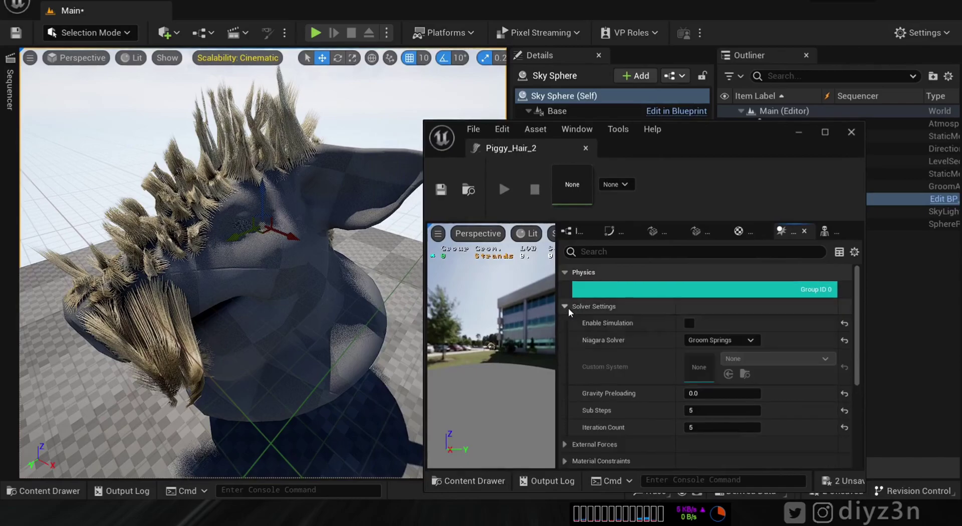
click(690, 323)
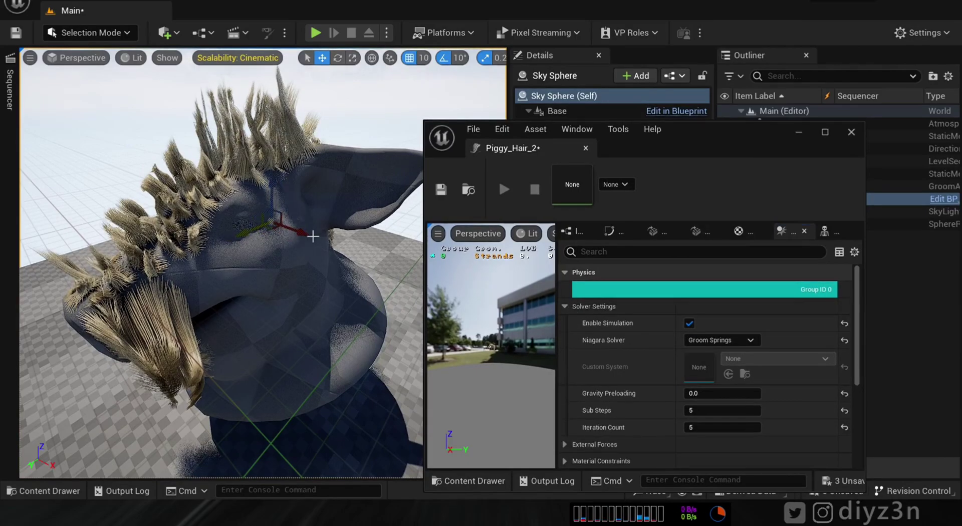
key(ctrl+z)
drag(729, 133, 701, 117)
- Turn off grid snapping and move the Piggy_Hair_2 groom around to test its simulation, undoing each move
click(780, 188)
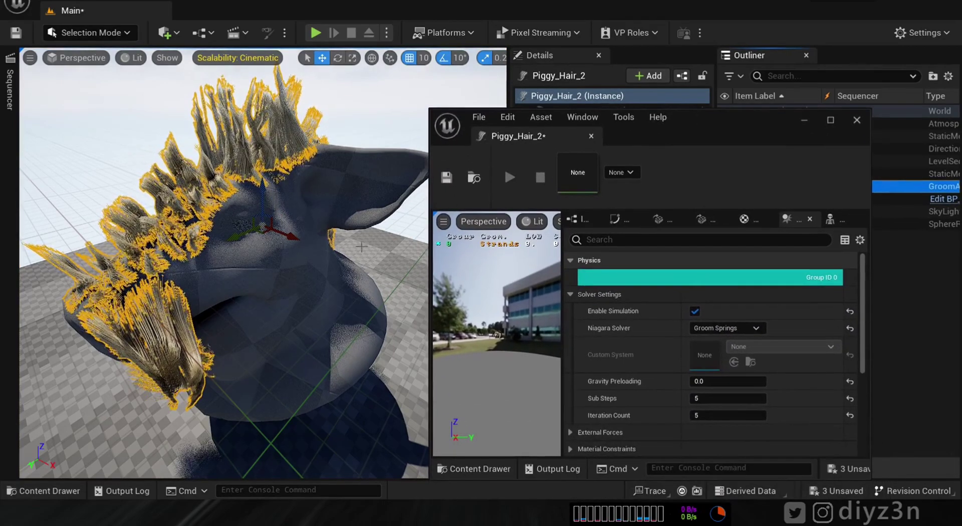
drag(229, 242, 208, 259)
key(ctrl+z)
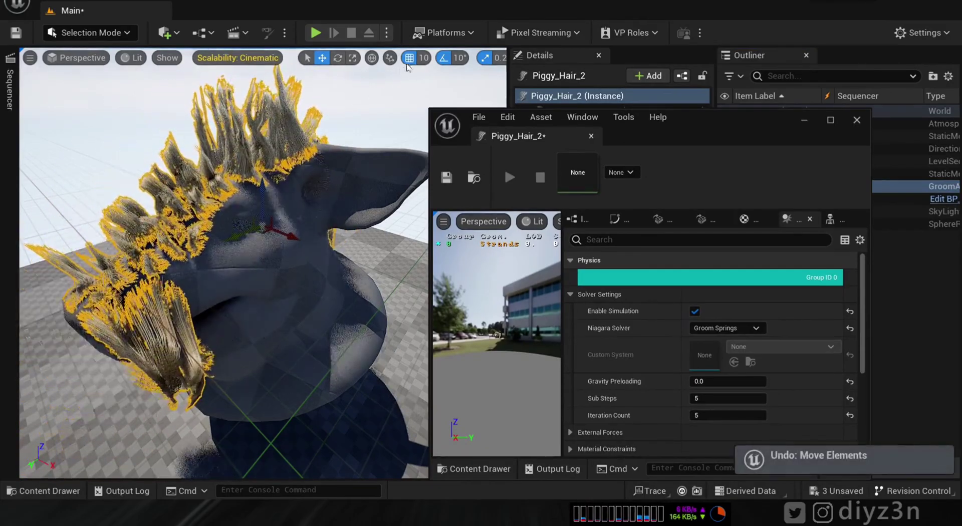
drag(283, 223, 210, 265)
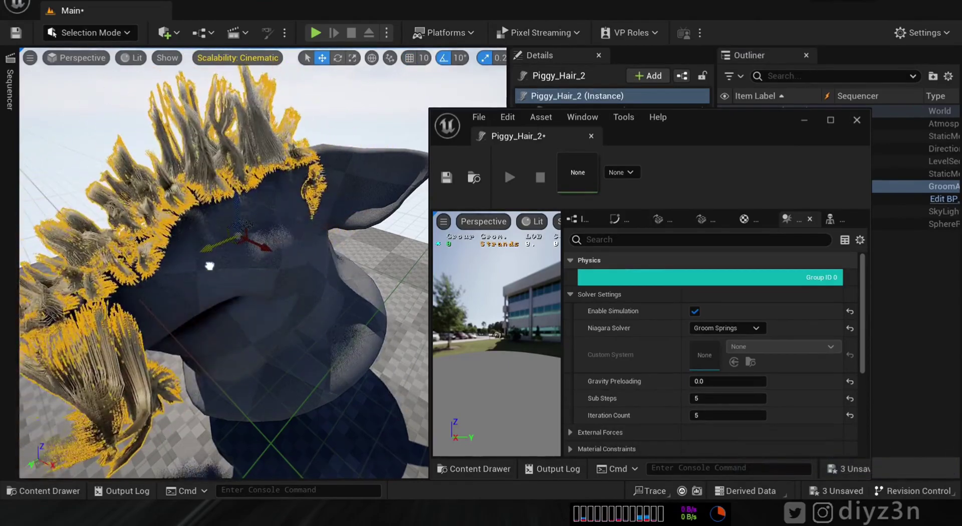
key(ctrl+z)
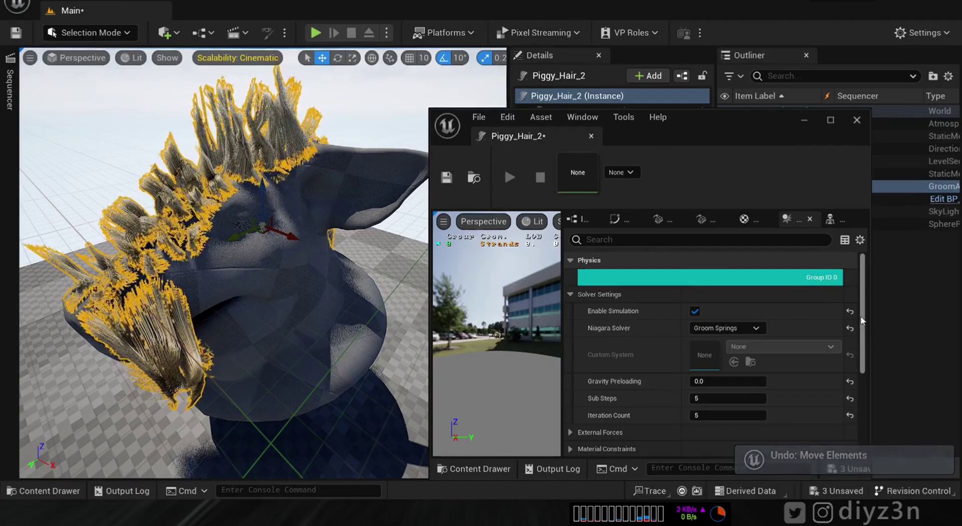
- Set the groom's Strands Size to 16 and move the hair in the viewport to test the simulation
drag(863, 327, 854, 386)
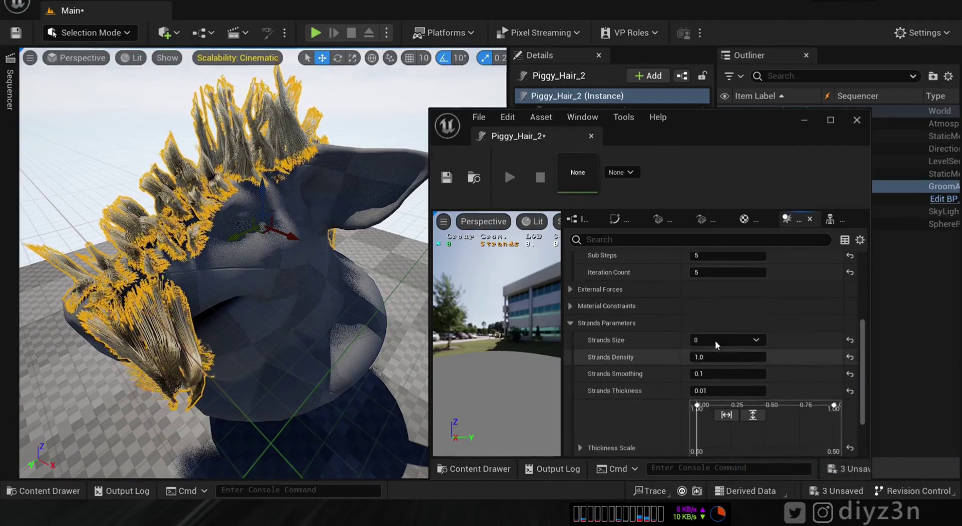
click(726, 341)
click(721, 386)
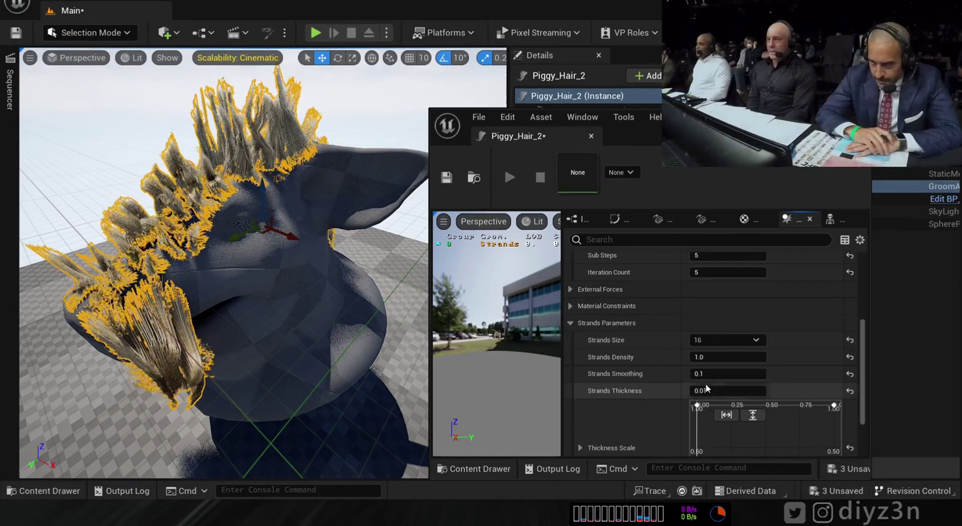
drag(233, 238, 270, 281)
- Try a Strands Size of 32 on the groom and set it back to 16
click(729, 339)
click(712, 372)
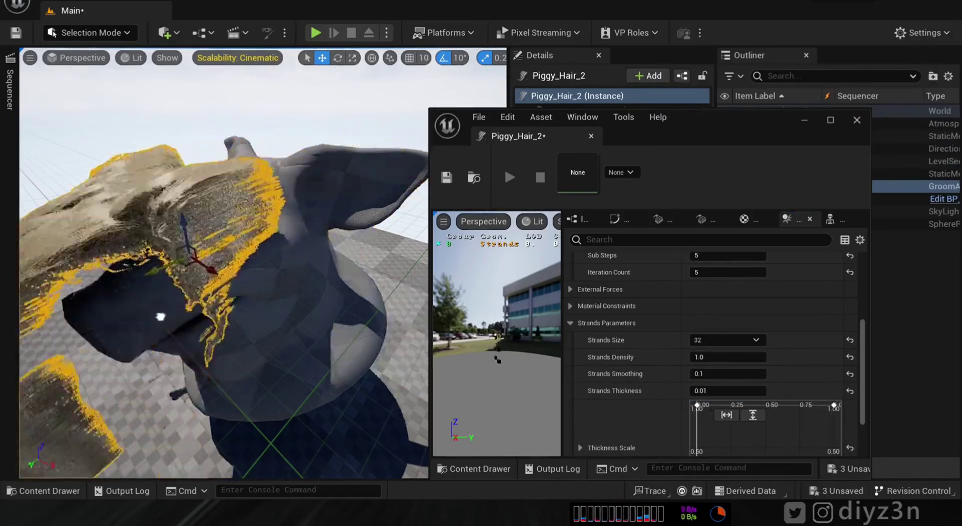
click(712, 340)
click(714, 389)
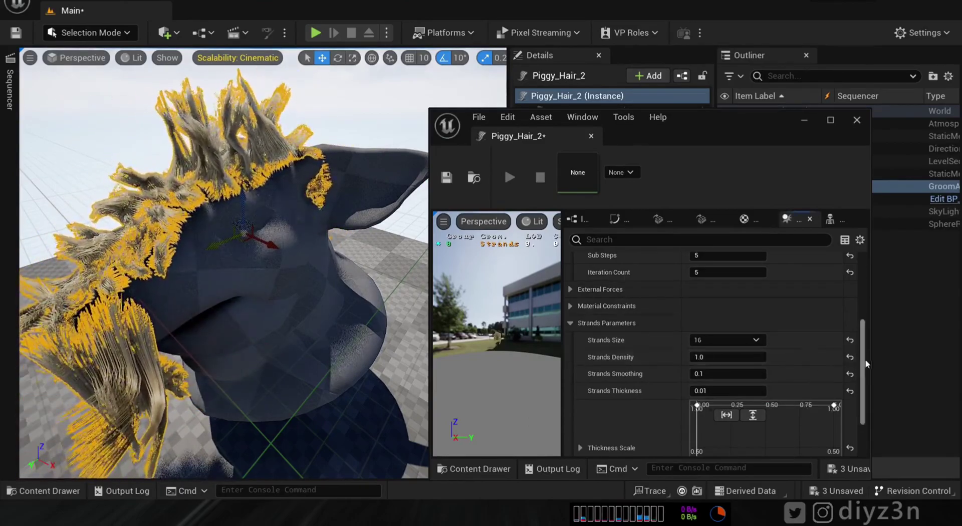
- Examine the Niagara Solver options for the groom, keeping Groom Springs
scroll(727, 320, up, 5)
click(717, 329)
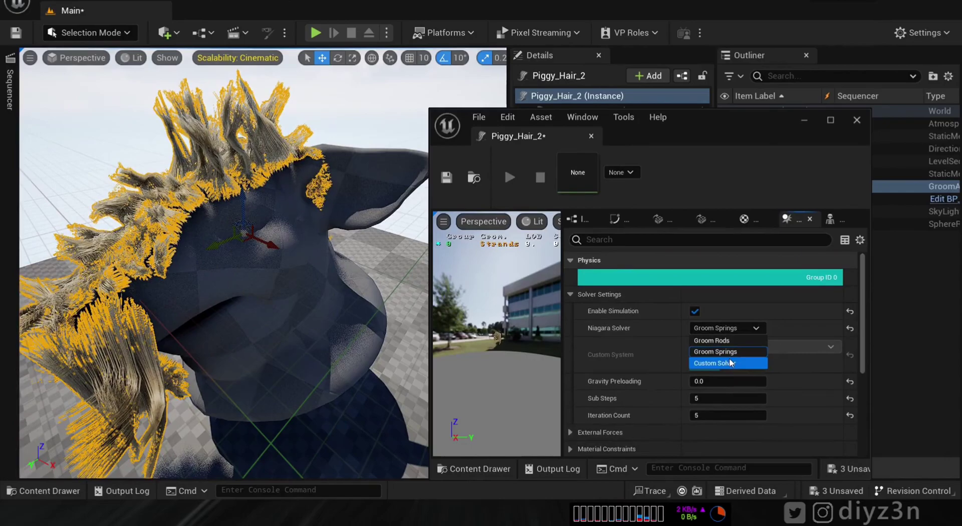
click(726, 340)
click(725, 329)
click(711, 336)
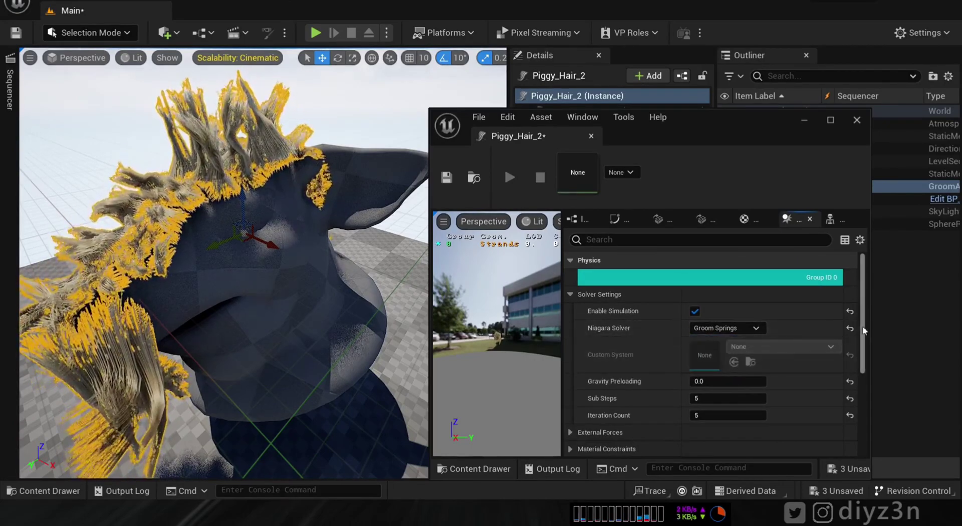
- Set the Y value of Air Velocity in the groom's External Forces to 1000
scroll(836, 381, down, 2)
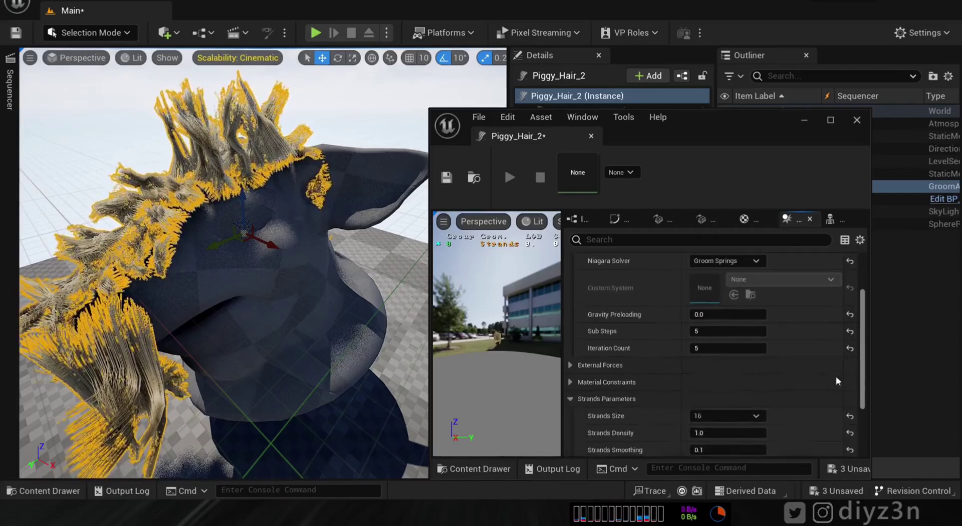
click(570, 363)
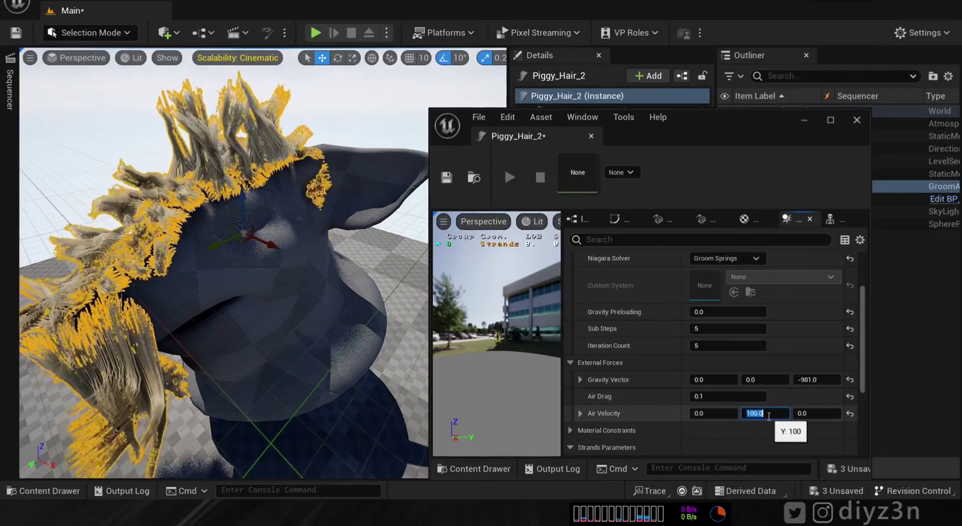
click(772, 413)
text(100.0)
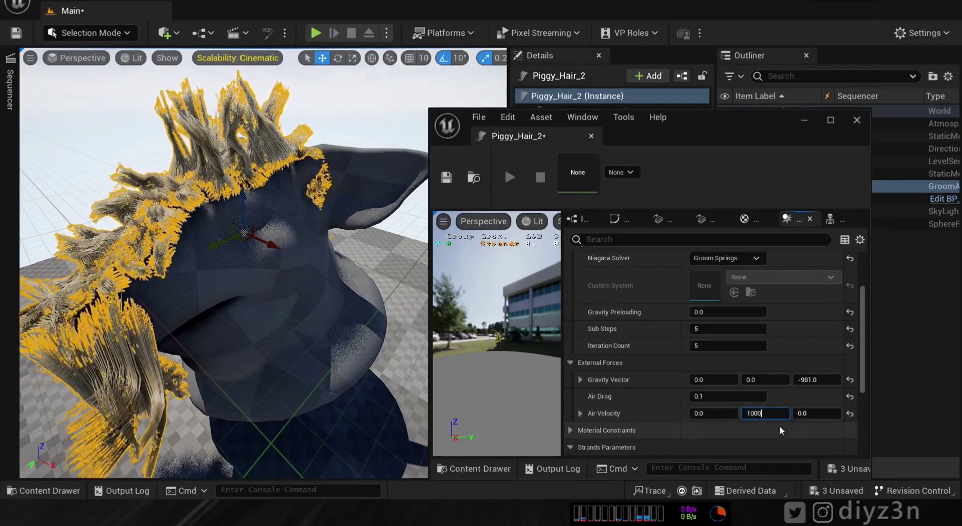
key(Return)
- Try an Air Drag of 100 on the groom and reduce it to 10
click(705, 397)
text(100)
key(Return)
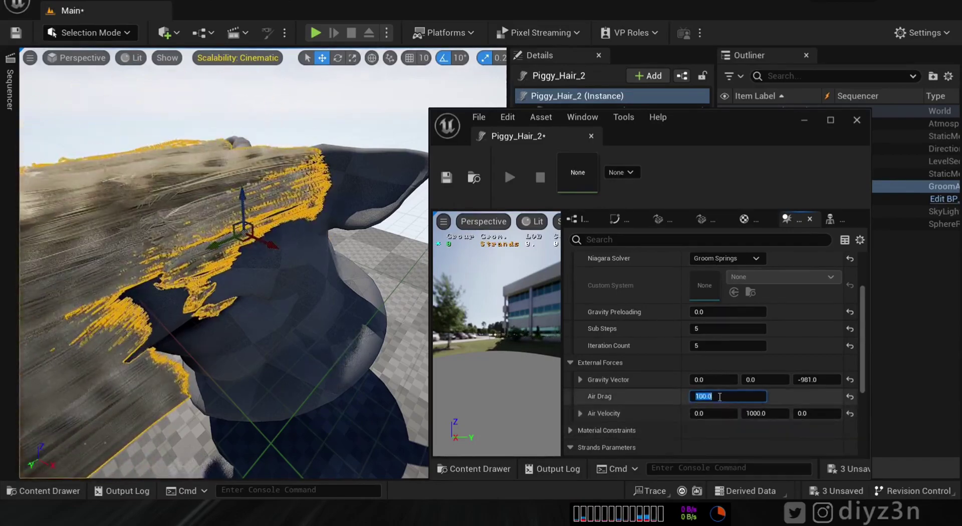
text(10)
- Test the opposite wind direction with an Air Velocity Y of -1000, and set it to 0
click(765, 413)
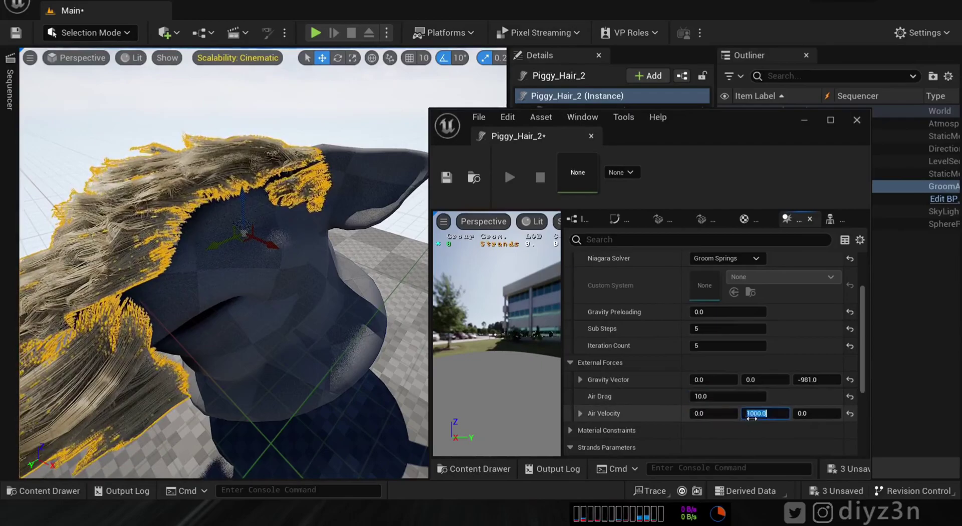
text(-)
key(Return)
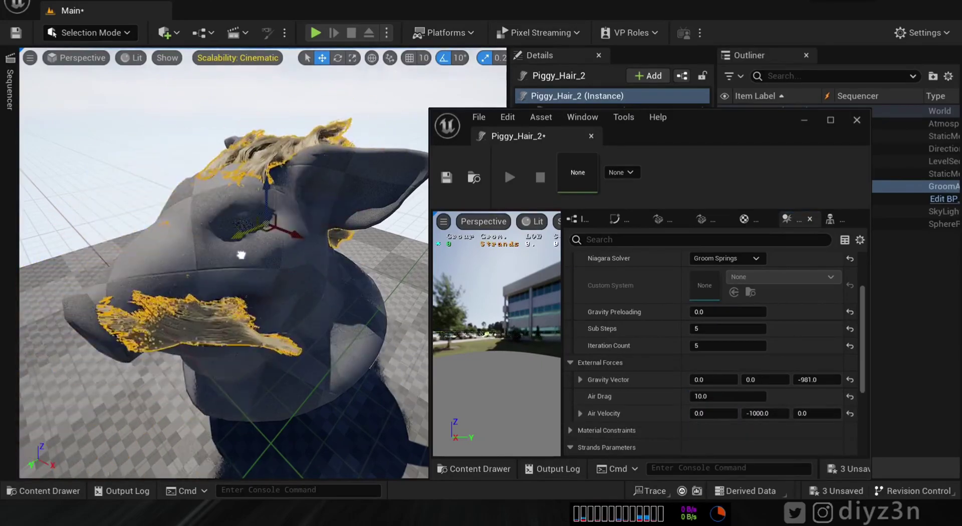
click(761, 414)
text(0)
key(Return)
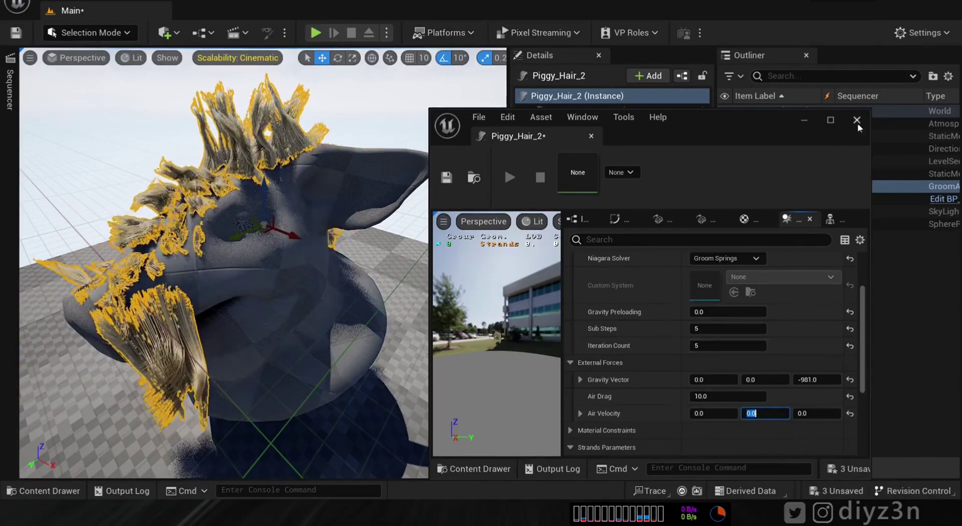
- Close the groom asset editor and reset the location of Piggy_Hair_2 to its default
scroll(712, 300, up, 3)
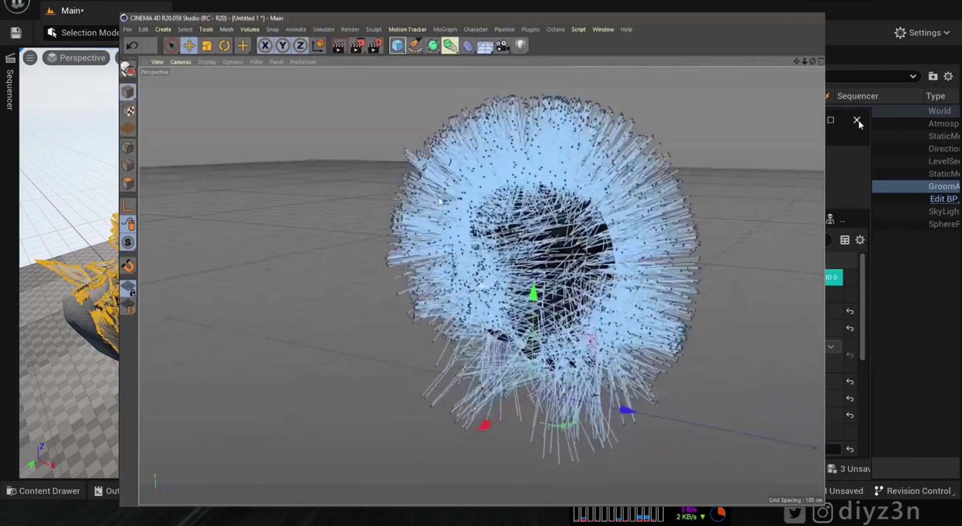
click(861, 119)
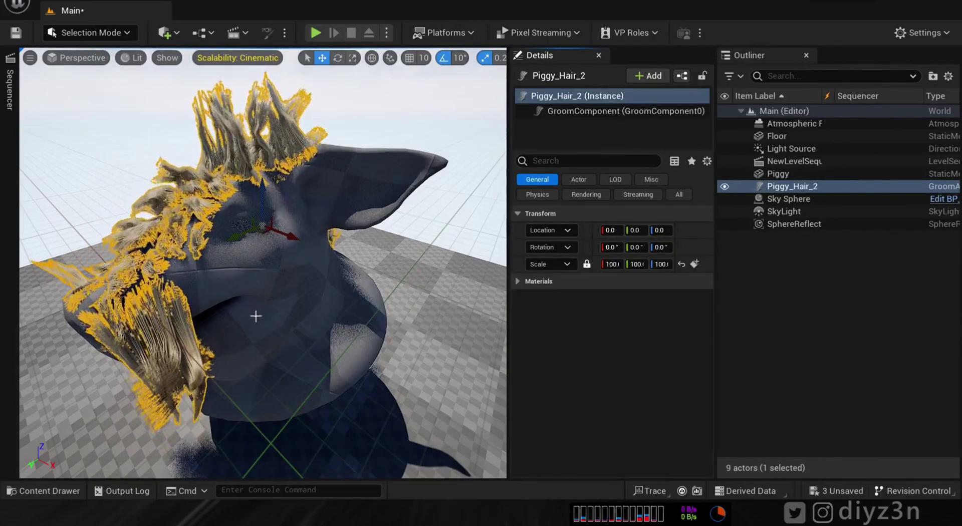
mouse_move(246, 287)
alt+mouse_down()
mouse_move(345, 291)
mouse_move(257, 286)
alt+mouse_up()
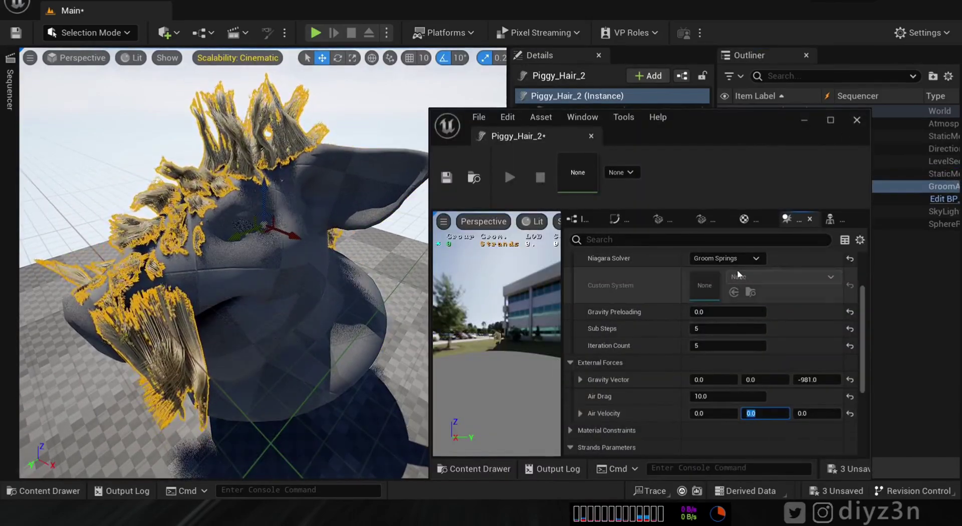
scroll(703, 296, up, 3)
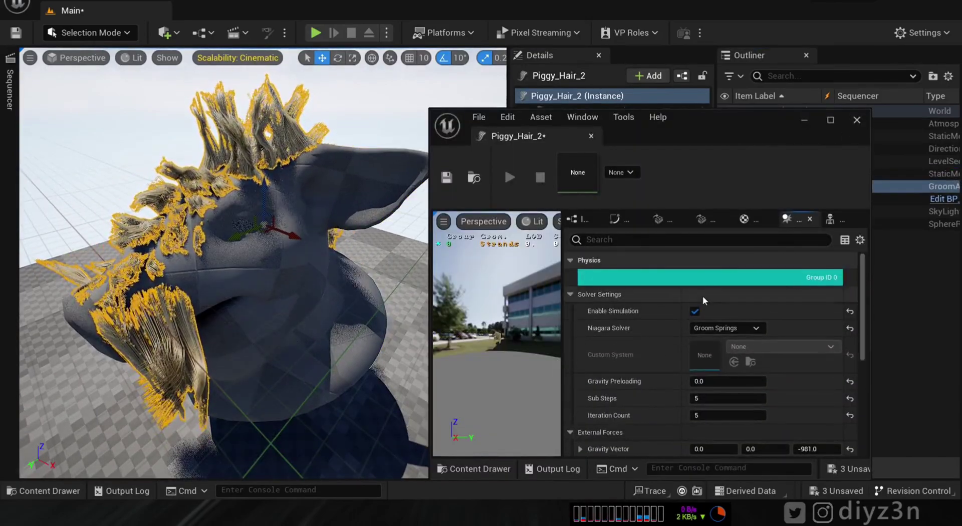
click(857, 121)
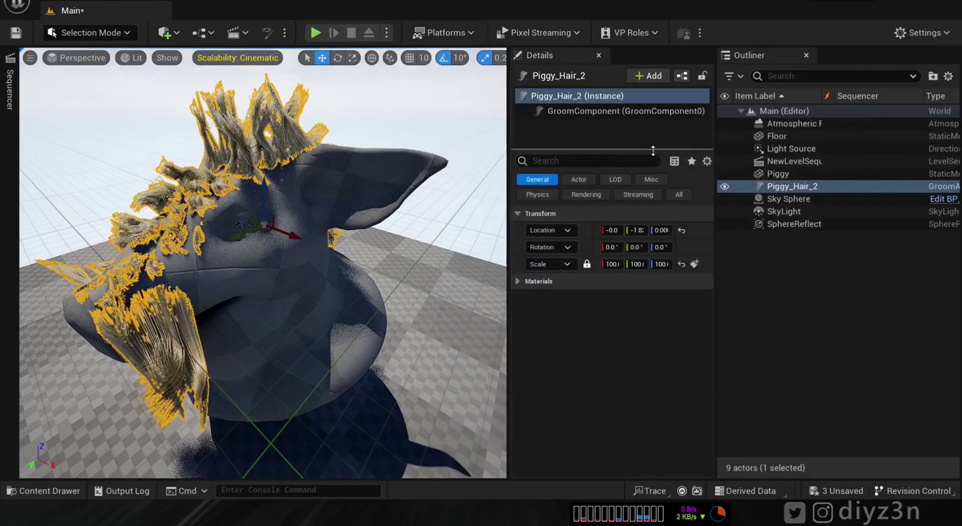
click(681, 229)
- Try moving the Piggy static mesh slightly in the viewport and undo the move
mouse_move(283, 284)
right_down()
mouse_move(215, 296)
mouse_move(283, 284)
right_up()
mouse_move(234, 210)
mouse_down()
mouse_move(179, 233)
mouse_move(241, 208)
mouse_up()
key(ctrl+z)
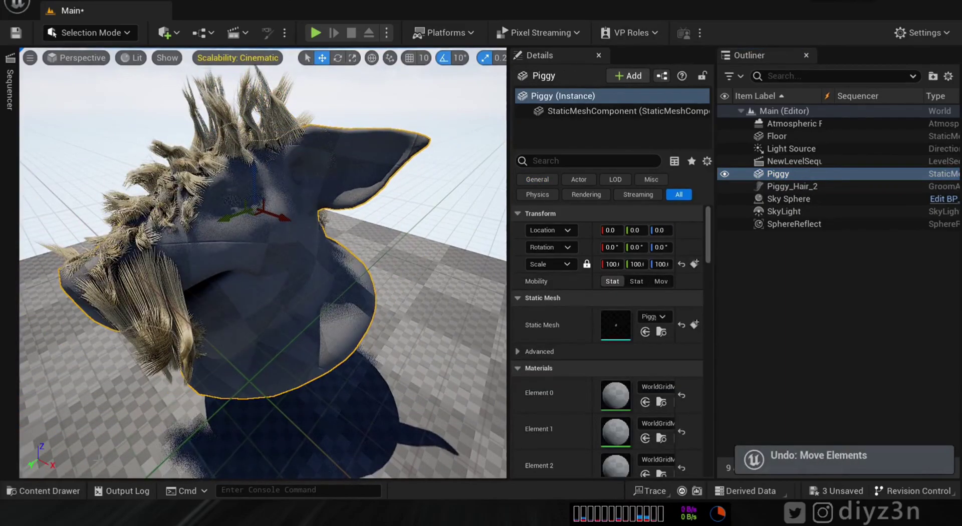
- Examine the groom binding options for Piggy_Hair_2, including the target skeletal mesh choices, and cancel
click(67, 490)
right_click(393, 387)
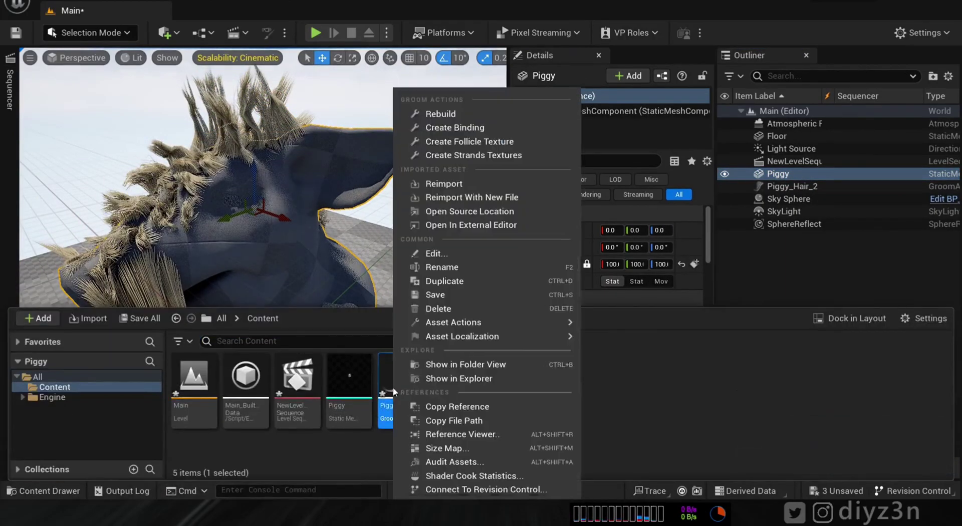
click(466, 128)
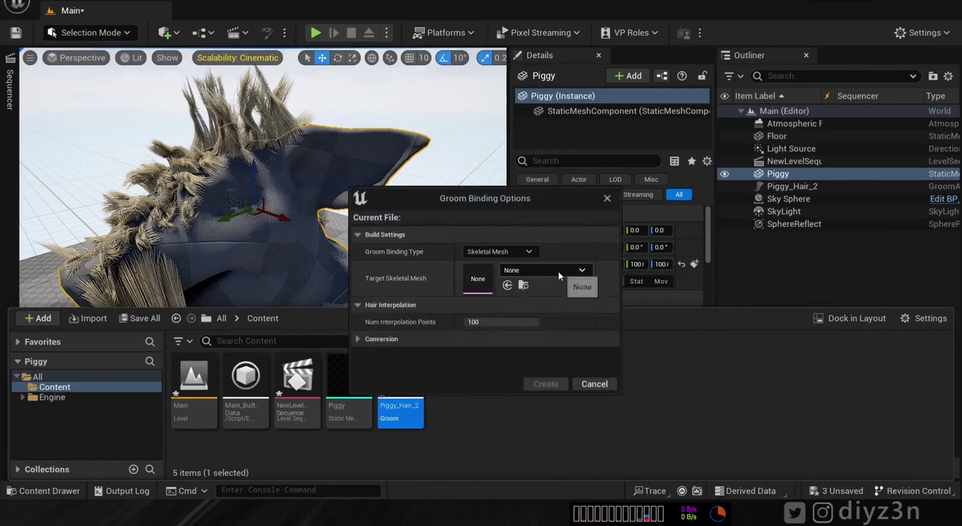
click(559, 271)
click(583, 384)
click(583, 384)
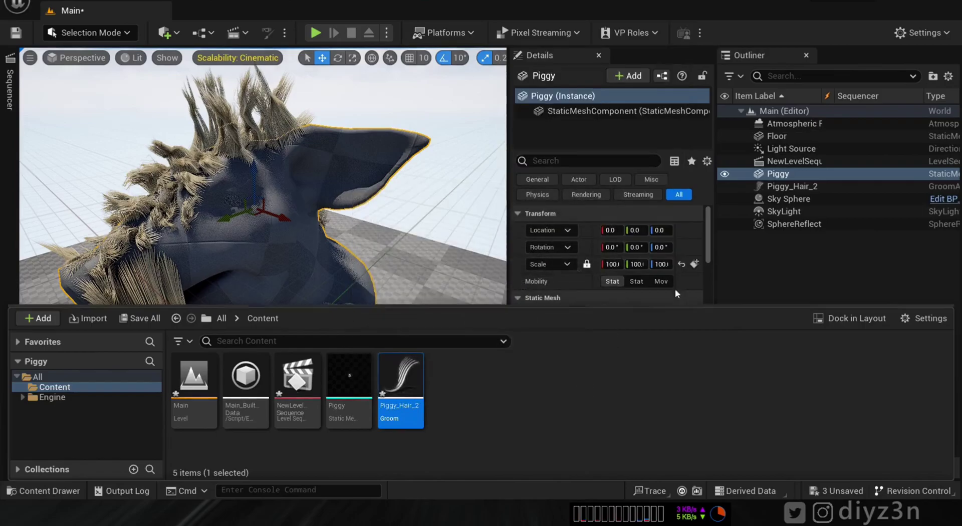
- Parent Piggy_Hair_2 to the Piggy static mesh and move Piggy around the scene to test the hair's motion
click(797, 187)
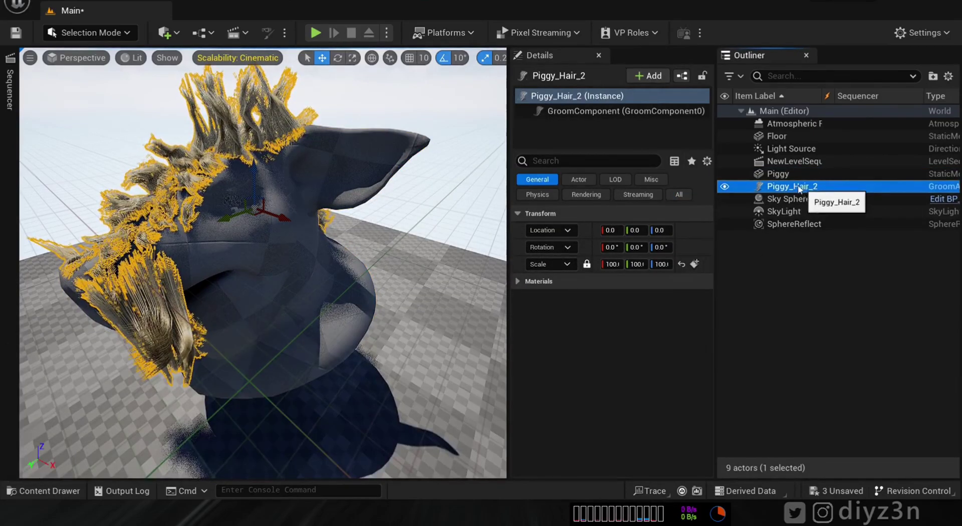
drag(777, 177, 777, 174)
click(777, 174)
drag(231, 216, 268, 268)
drag(280, 219, 361, 249)
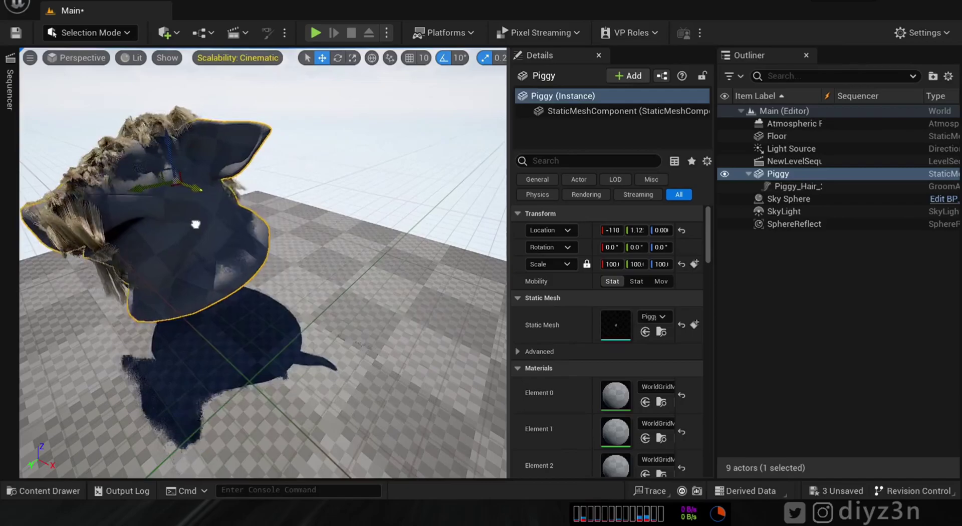
drag(253, 223, 280, 327)
drag(231, 224, 262, 268)
- Rotate the sun light's direction to try different lighting angles on the pig head and hair
key(ctrl+l)
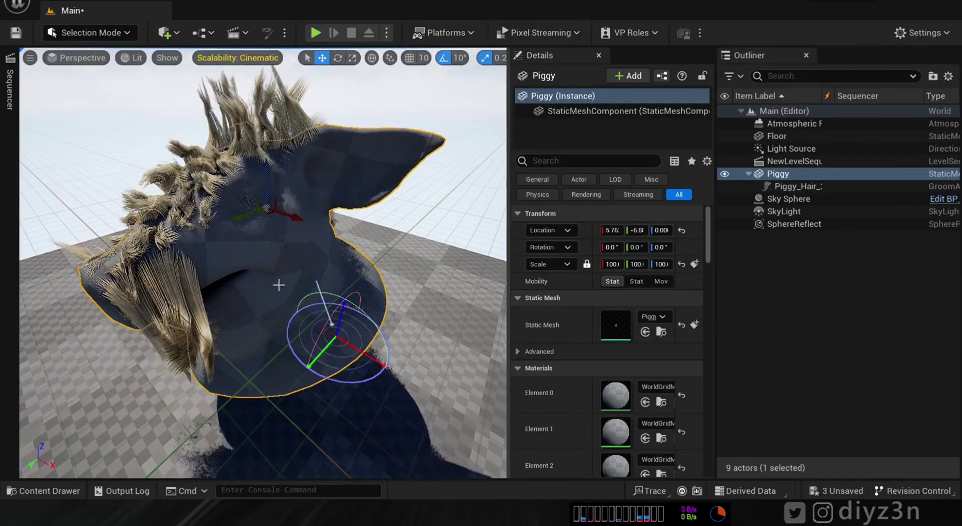
key(ctrl+l)
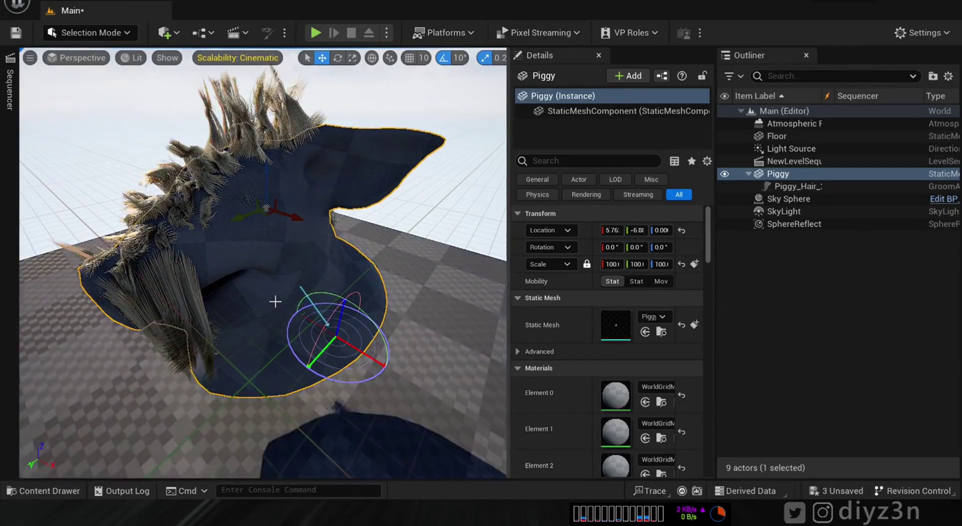
key(ctrl+l)
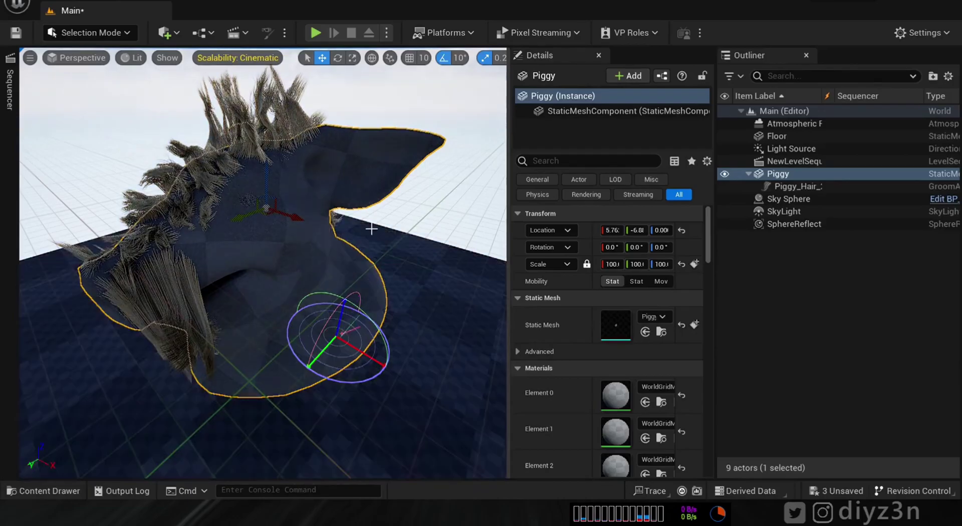
key(ctrl+l)
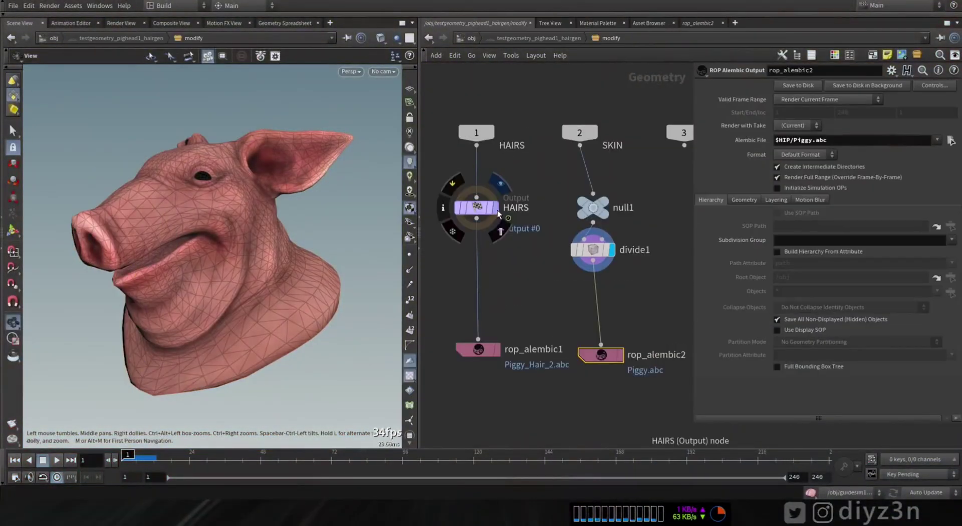
- Switch to Houdini, play and scrub the HAIRS output's animation, and change the valid frame range for exporting Piggy_Hair_2.abc
click(496, 209)
click(57, 460)
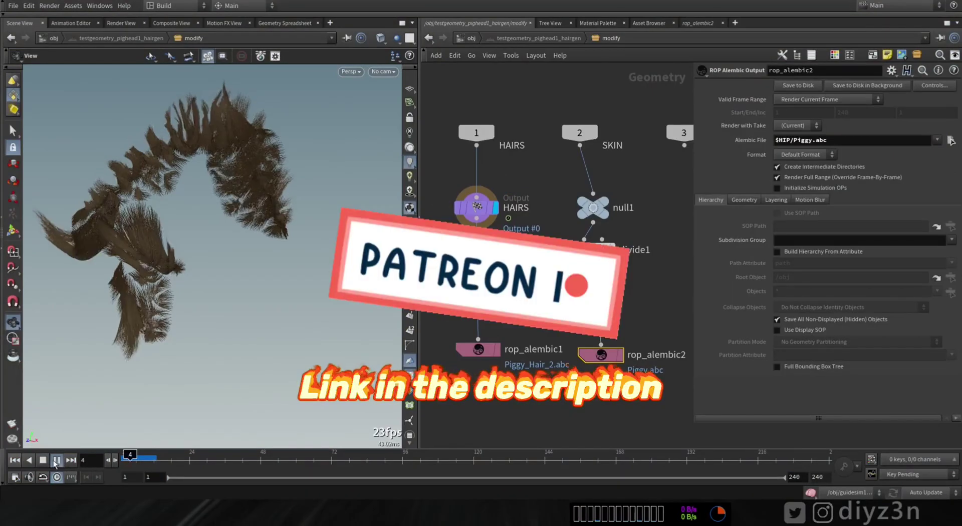
drag(129, 462, 170, 454)
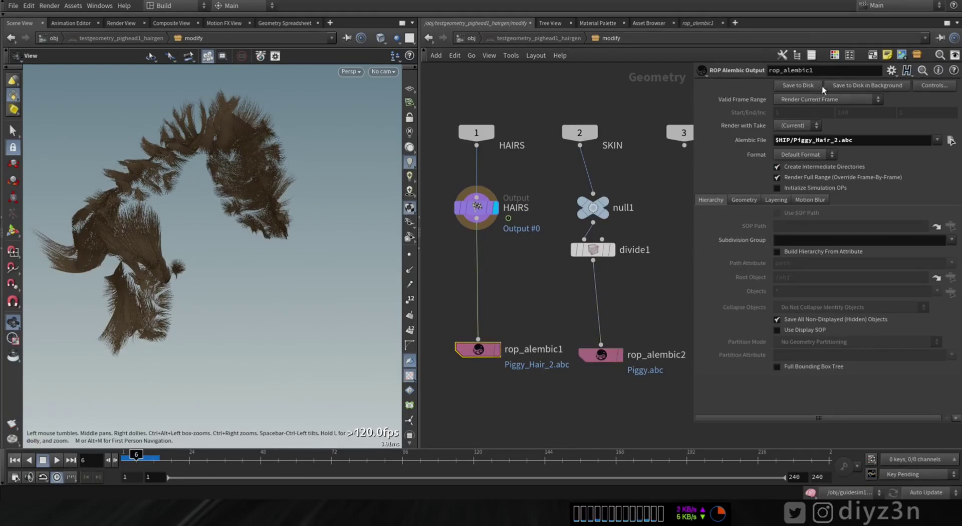
click(836, 99)
click(835, 122)
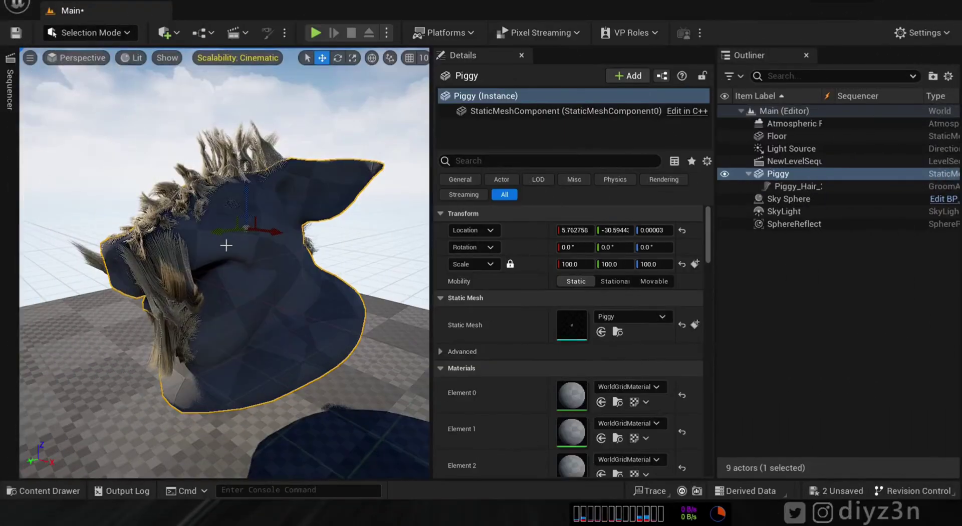
- Back in Unreal Engine, undo the last move of the Piggy static mesh
key(ctrl+z)
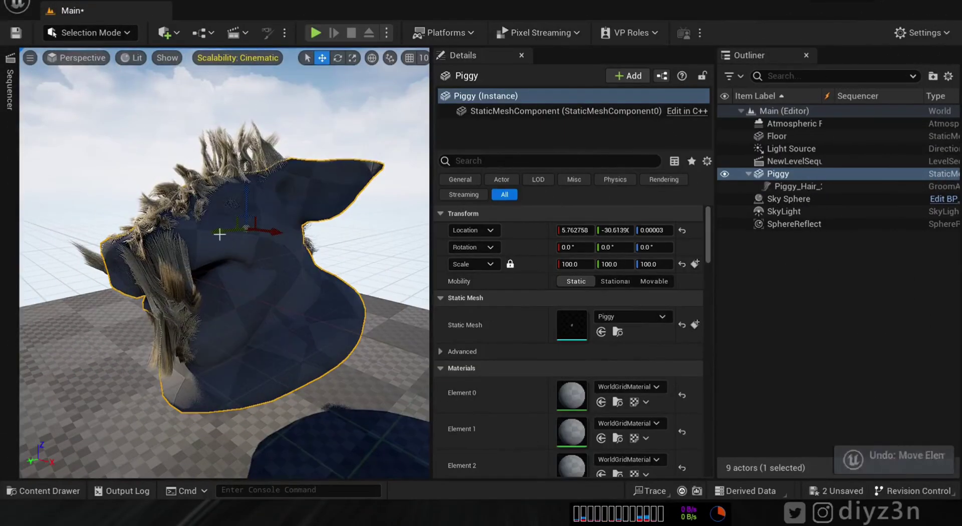
right_drag(254, 296, 253, 297)
middle_drag(311, 292, 297, 284)
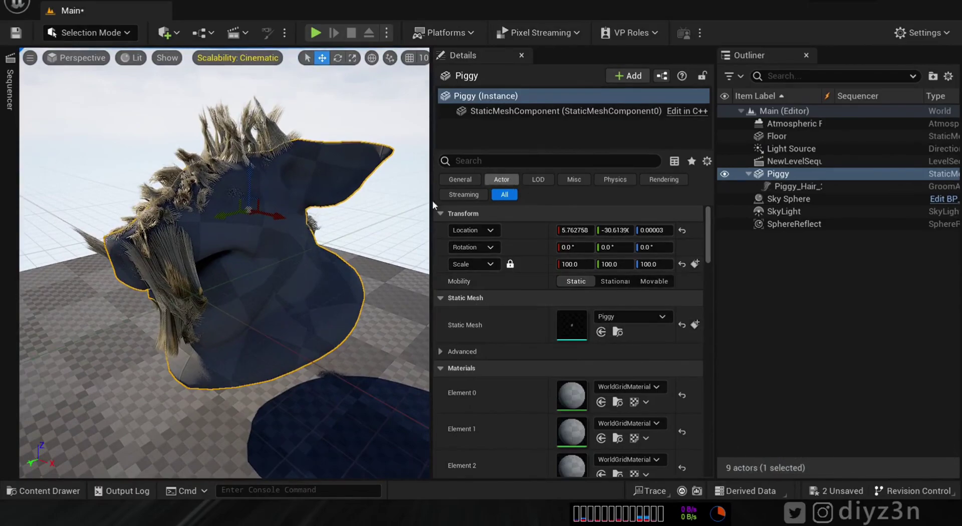
- Examine the Element 0 material choices of the Piggy_Hair_2 groom component
click(257, 129)
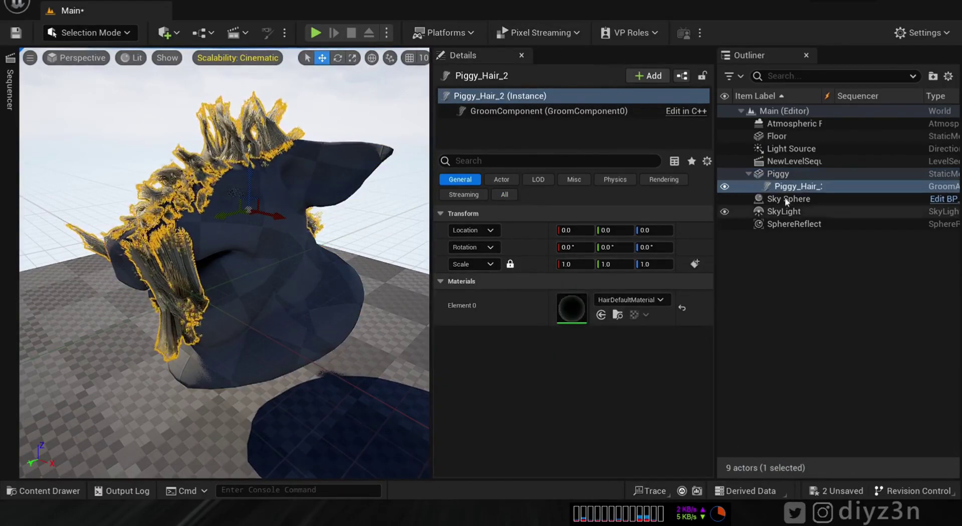
click(525, 111)
drag(708, 245, 712, 295)
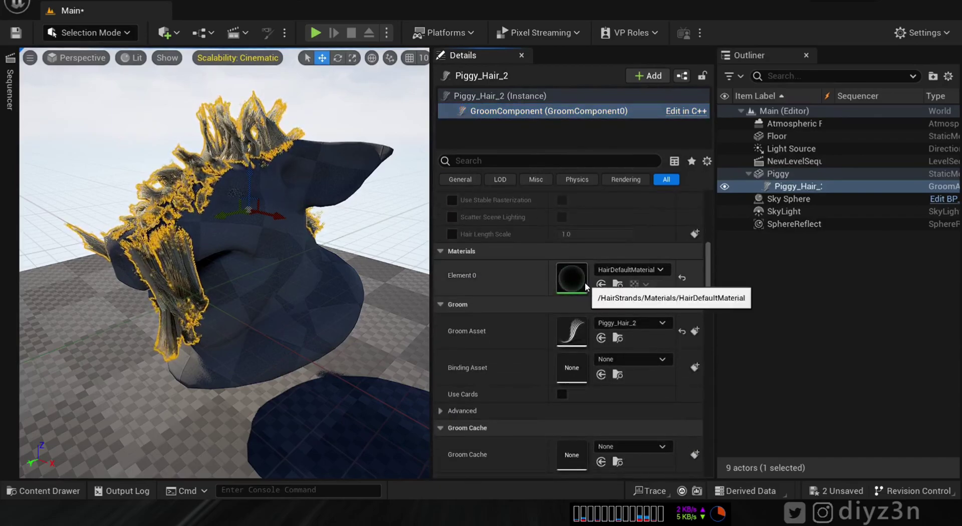
click(616, 269)
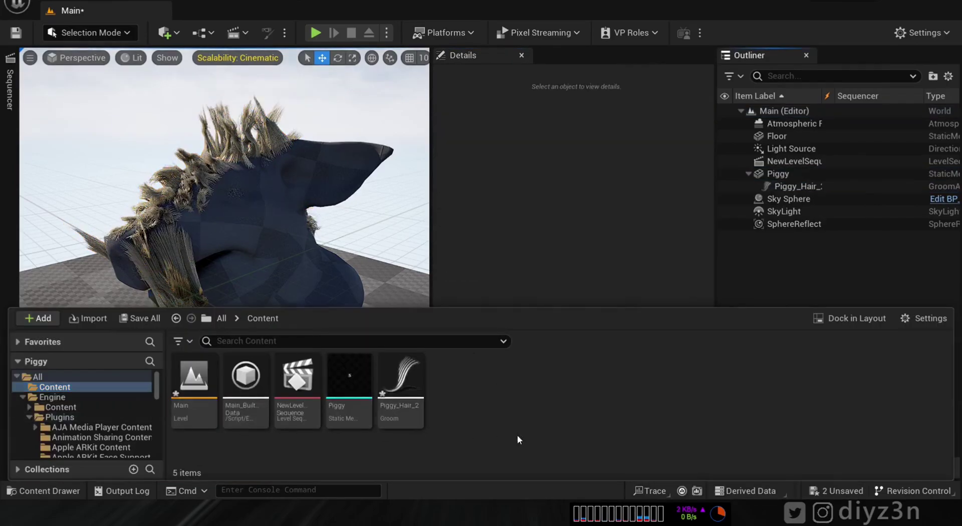
- Create a new material named Hair in the Content folder and open it in a maximized material editor
right_click(517, 435)
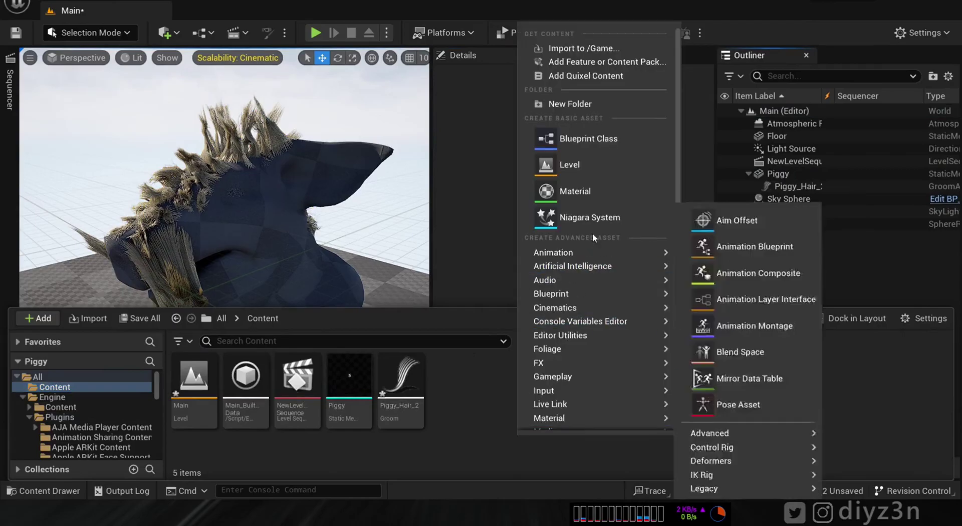
click(574, 190)
text(Hair)
key(Return)
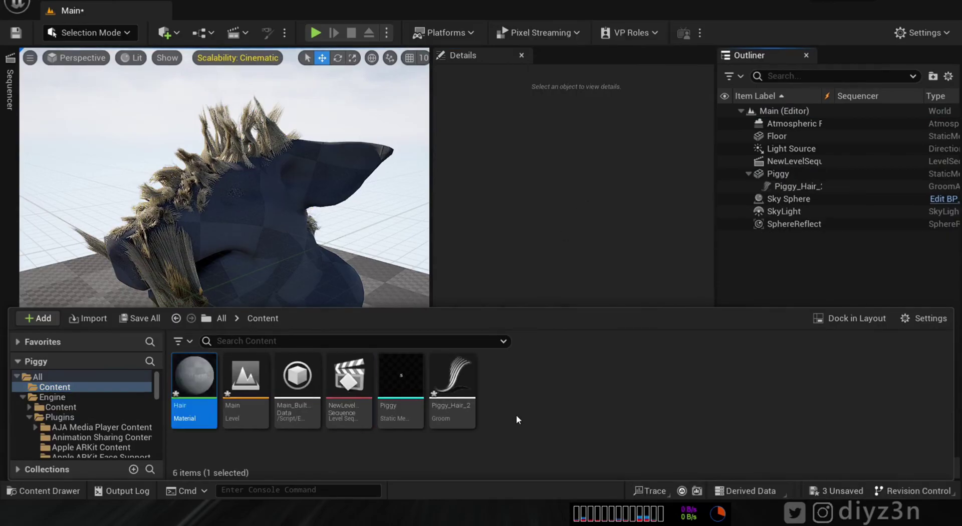
double_click(195, 385)
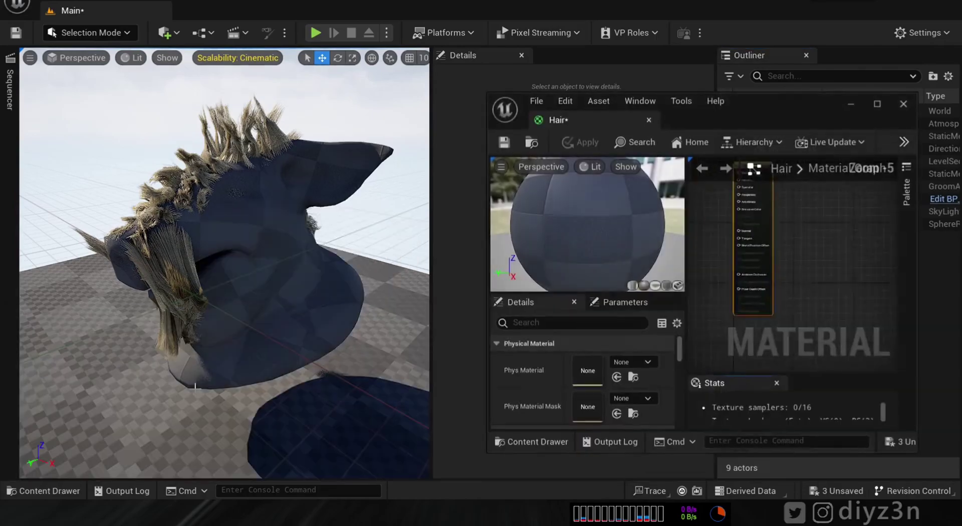
click(877, 104)
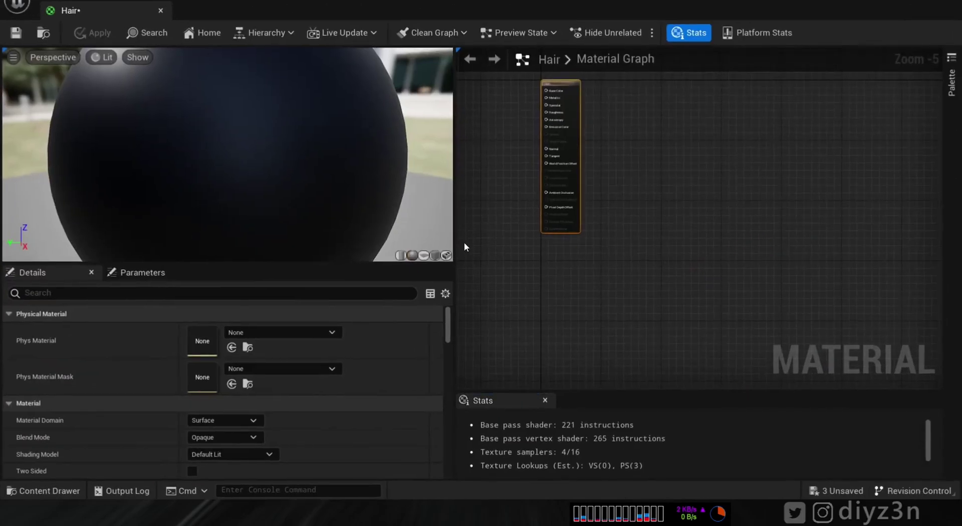
- Promote the Hair material's Base Color input to a parameter and place its node beside the material node with some spacing
right_drag(600, 228, 610, 238)
scroll(600, 233, up, 5)
right_drag(676, 150, 853, 379)
right_click(666, 121)
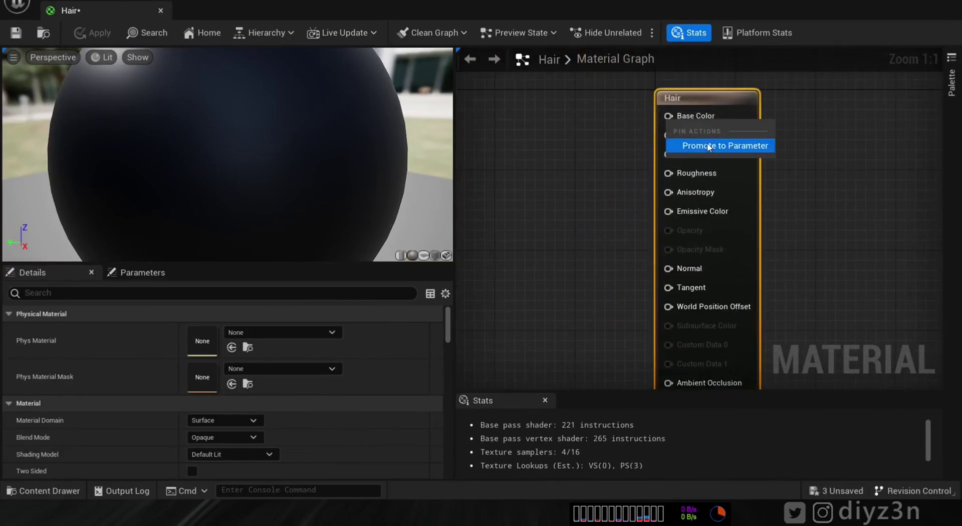
click(721, 146)
drag(621, 98, 525, 116)
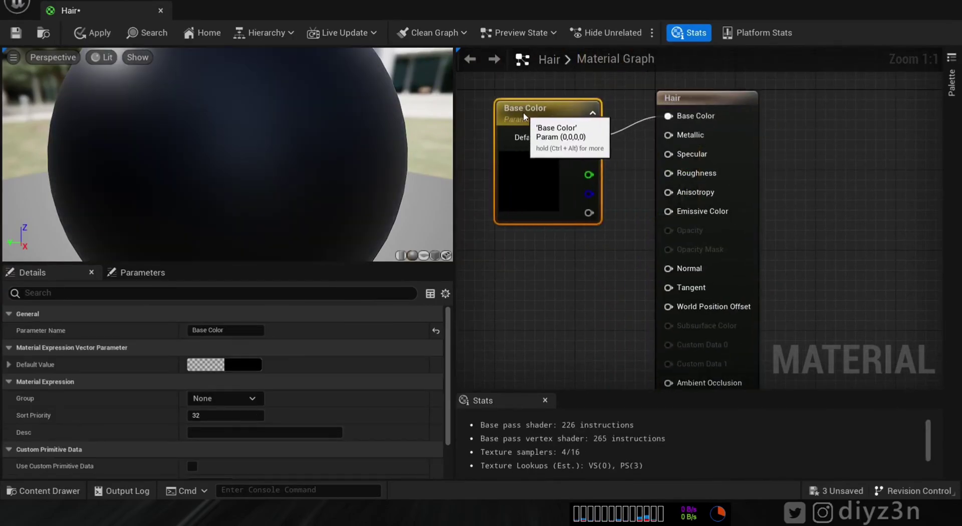
- Set the Base Color parameter's default to red with hue 0, saturation 1.0 and value about 0.68, and save the material
click(243, 363)
drag(355, 274, 395, 270)
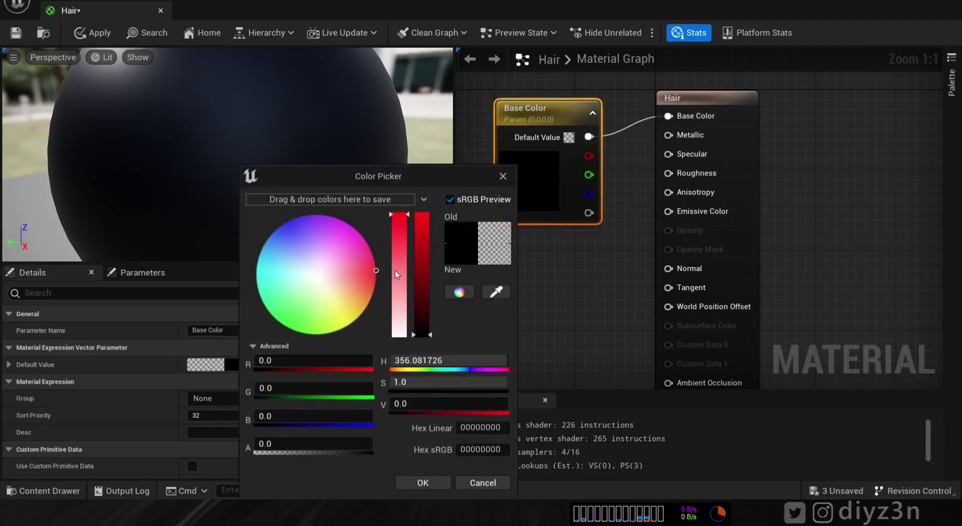
click(423, 482)
click(236, 365)
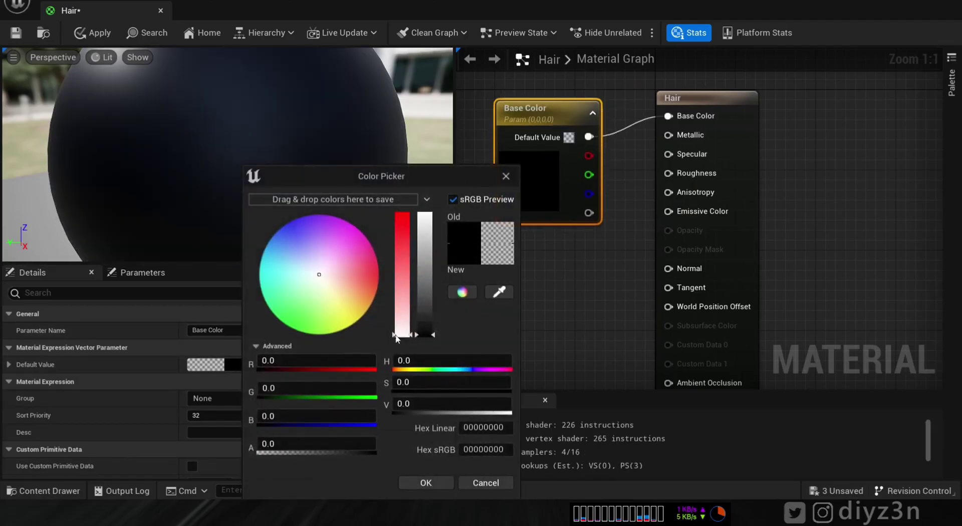
drag(406, 267, 406, 212)
click(430, 254)
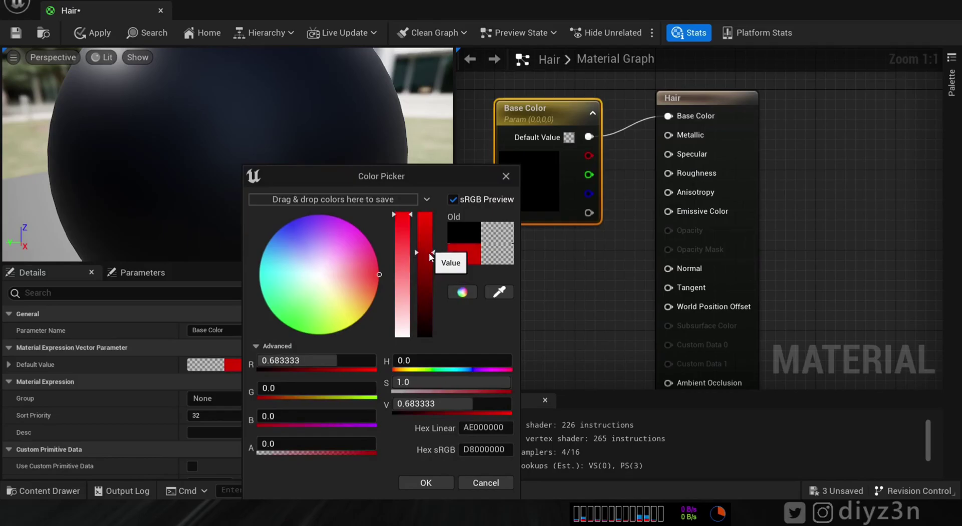
click(425, 483)
click(16, 33)
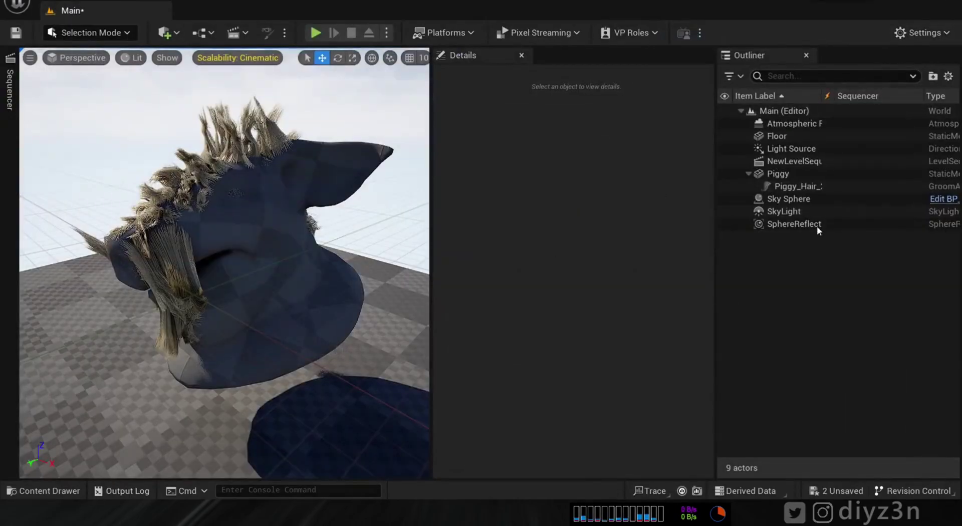
- Try to assign the Hair material to Element 0 of the Piggy_Hair_2 groom component
click(802, 188)
click(591, 111)
scroll(692, 308, down, 5)
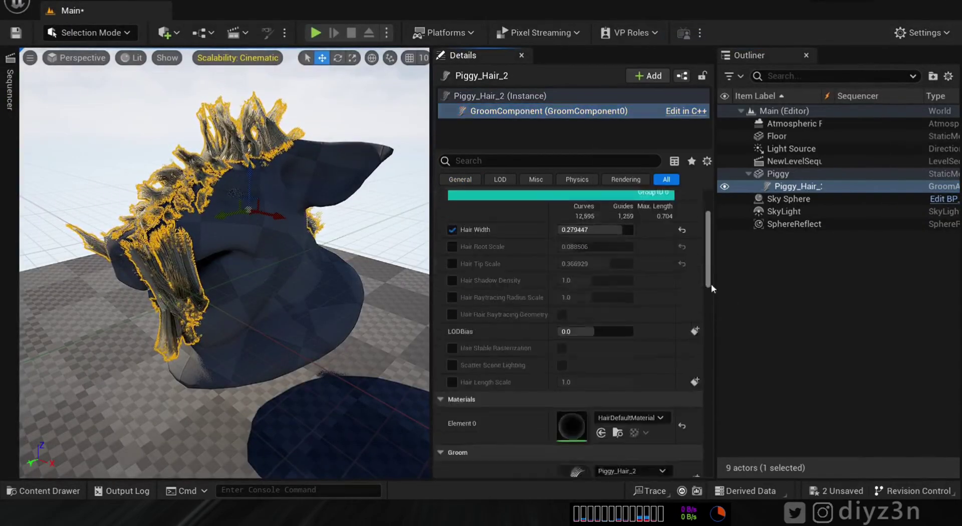
click(45, 491)
drag(203, 381, 577, 258)
mouse_move(197, 390)
mouse_down()
mouse_move(601, 254)
mouse_move(573, 253)
mouse_up()
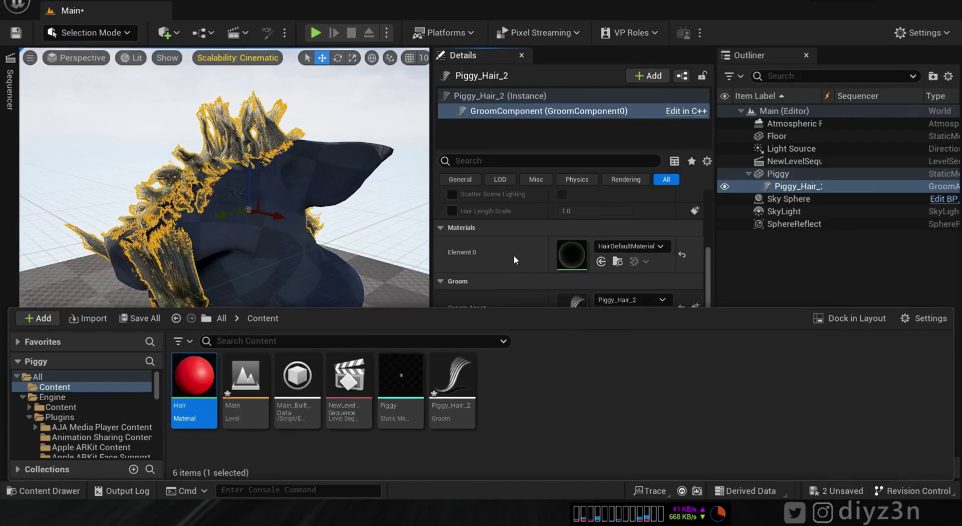
- Reopen the Hair material and set its shading model to Hair, comparing the available inputs with Default Lit
double_click(194, 400)
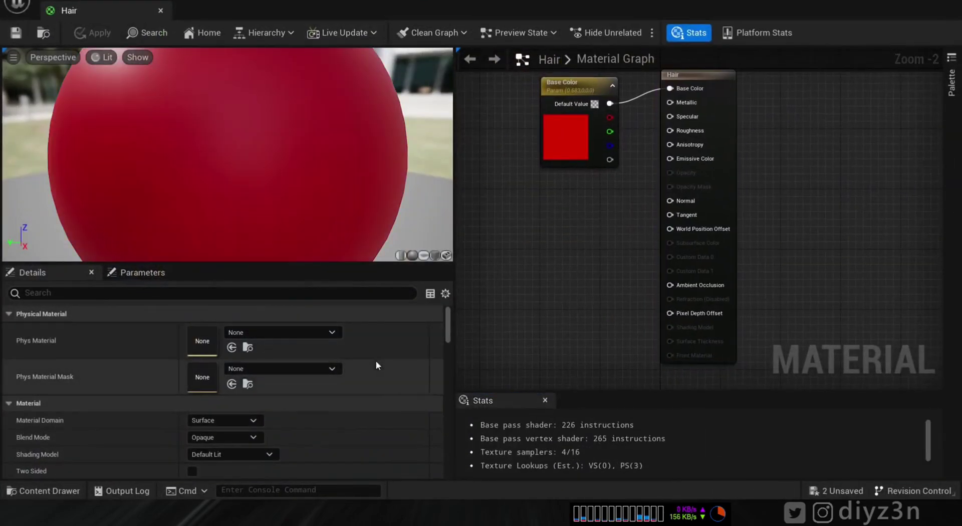
click(212, 455)
click(208, 389)
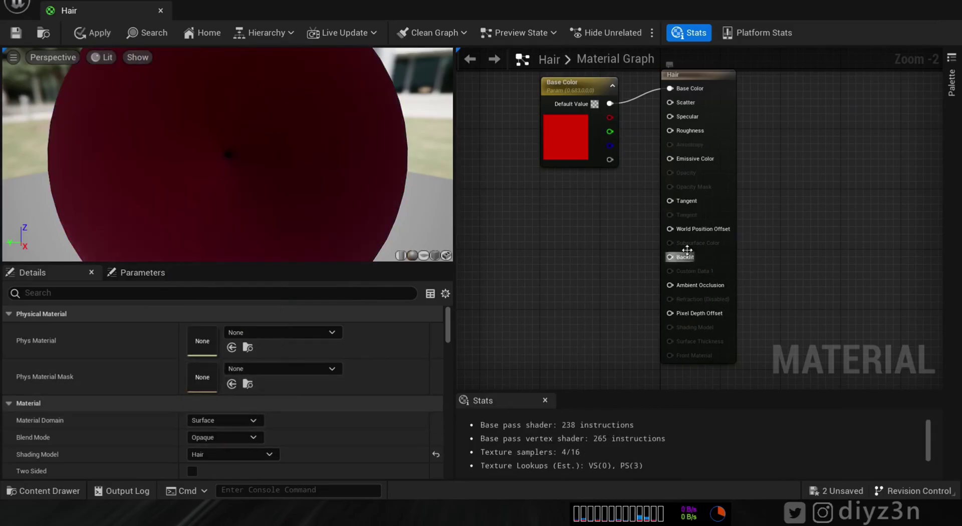
click(206, 456)
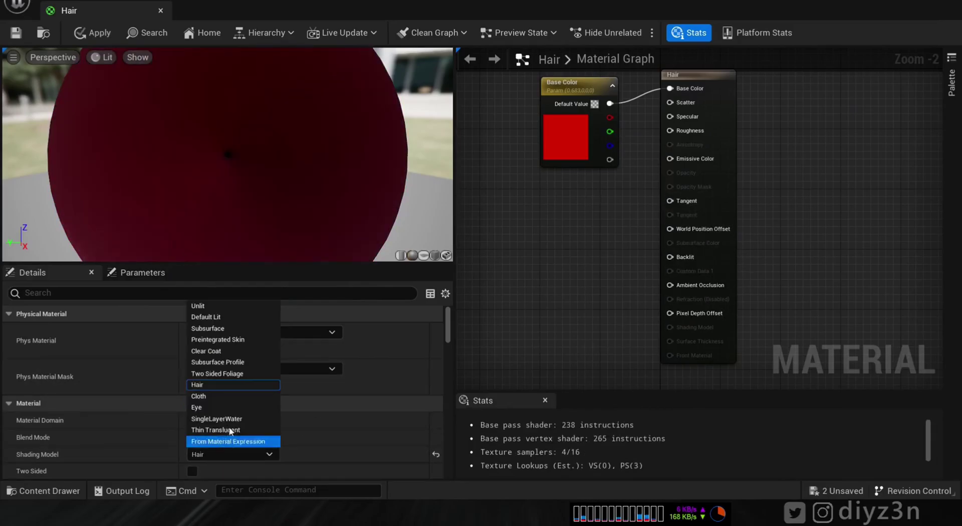
click(231, 317)
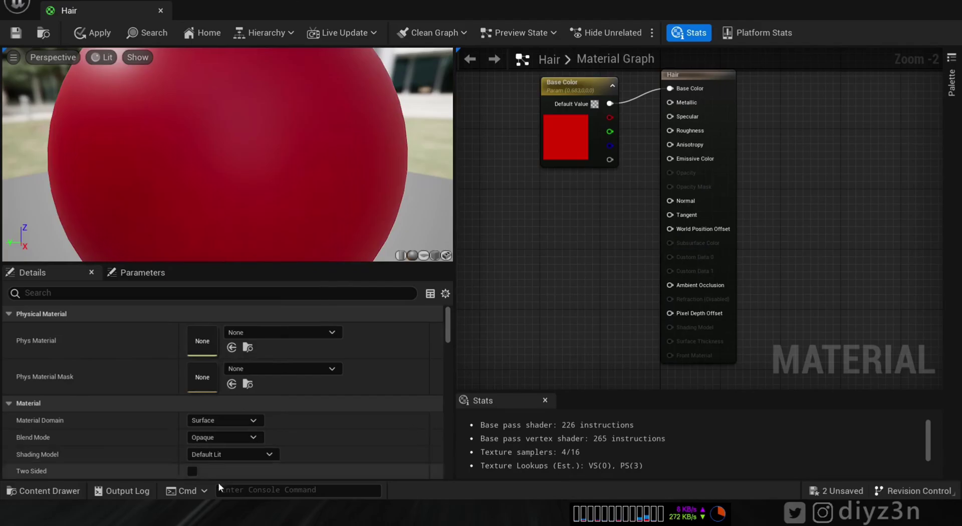
click(204, 455)
click(198, 384)
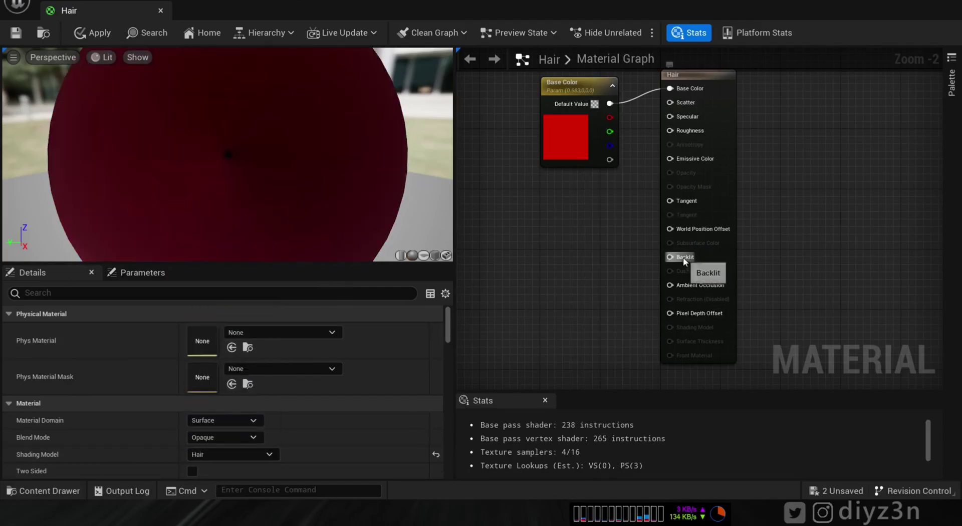
- Enable Used with Hair Strands in the Hair material's usage settings and save the material
drag(449, 353, 59, 384)
drag(452, 382, 445, 411)
click(192, 399)
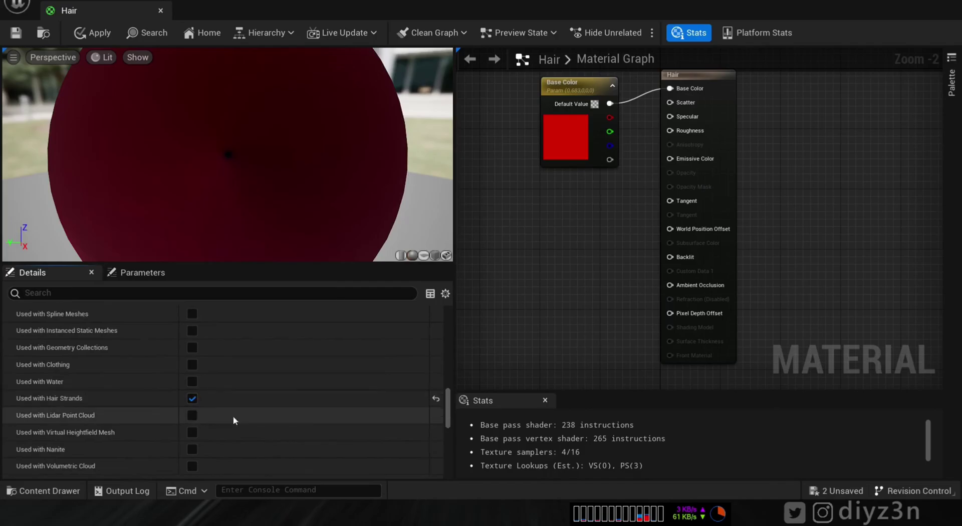
click(23, 35)
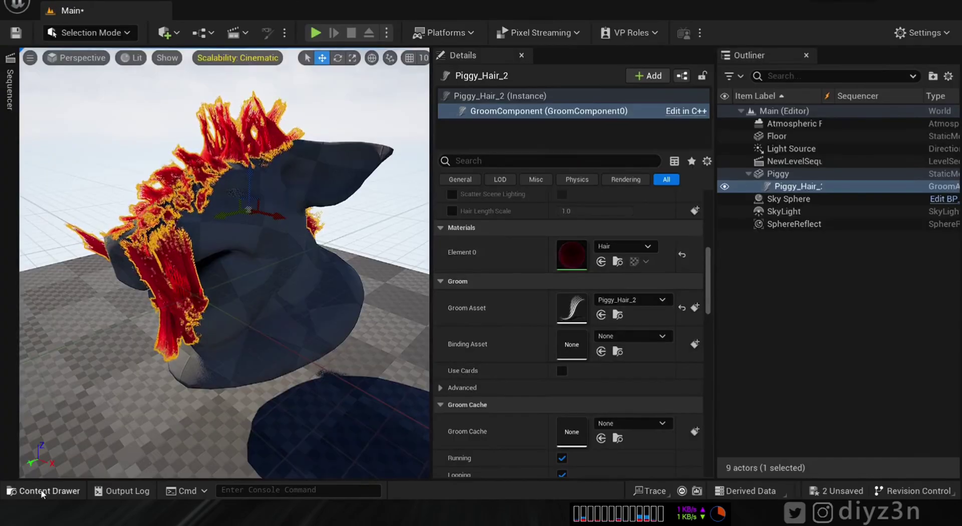
- Assign the Hair material to Element 0 of the Piggy_Hair_2 groom component and deselect the hair
click(20, 490)
drag(194, 381, 550, 266)
click(373, 106)
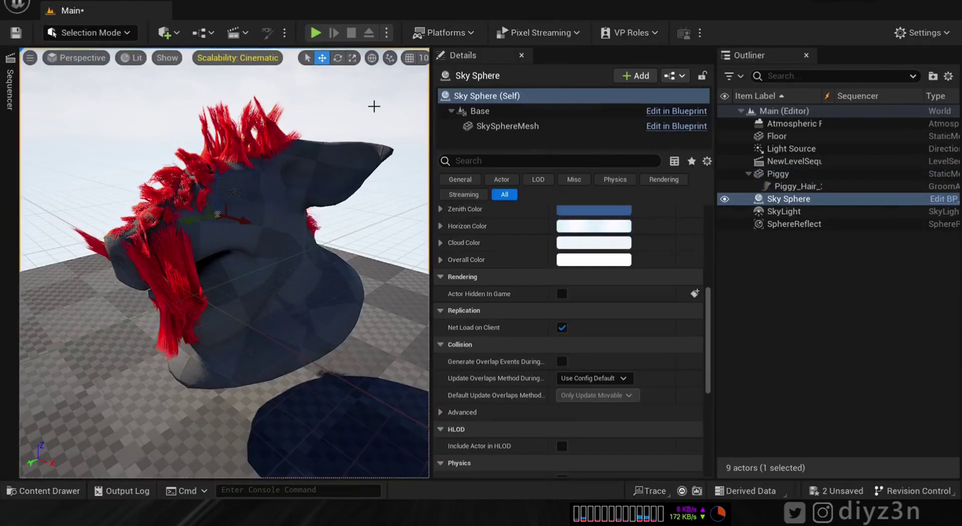
- Move the Piggy static mesh to about -0.2 on the Y axis and bring up the project's content assets
click(799, 187)
double_click(778, 174)
drag(280, 216, 213, 253)
click(44, 491)
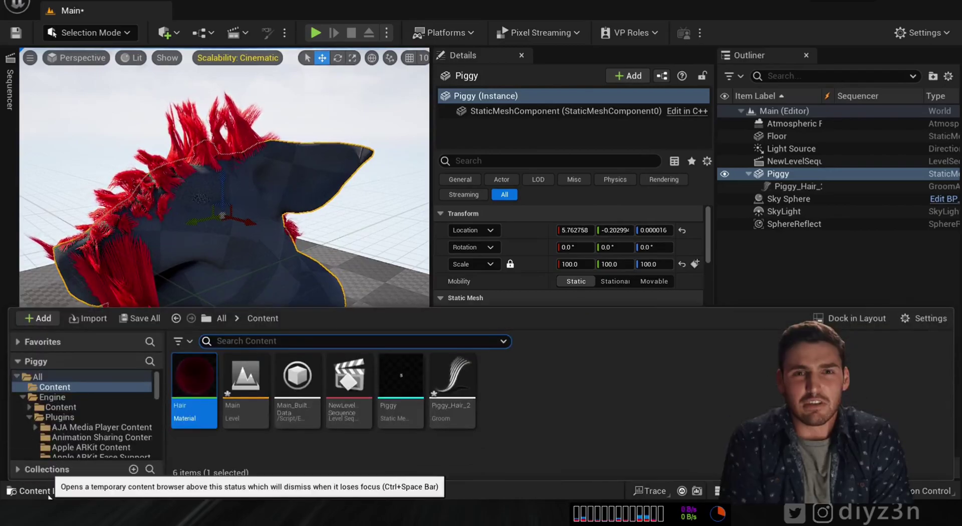
- Open the Hair material, promote its Scatter input to a parameter and place the node below the Base Color node
double_click(201, 375)
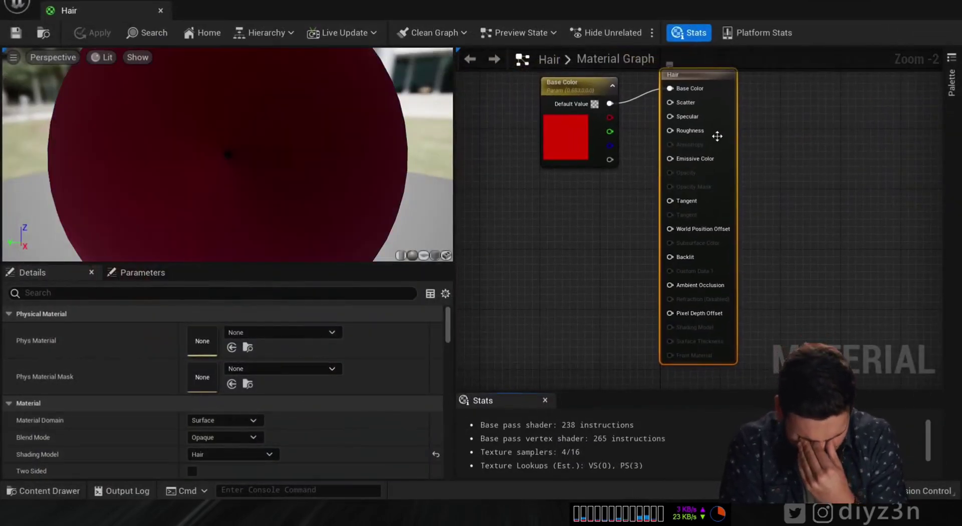
right_click(683, 119)
right_click(678, 103)
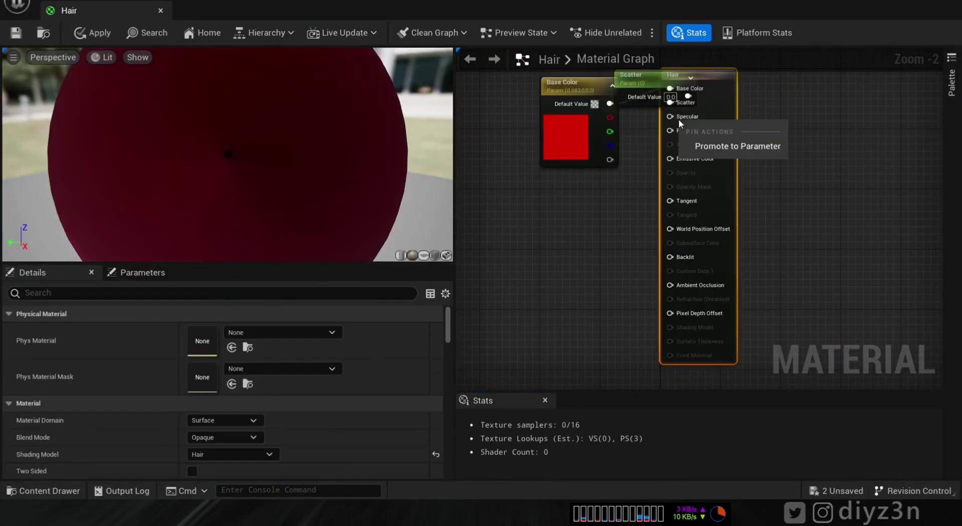
click(701, 130)
drag(645, 77, 550, 209)
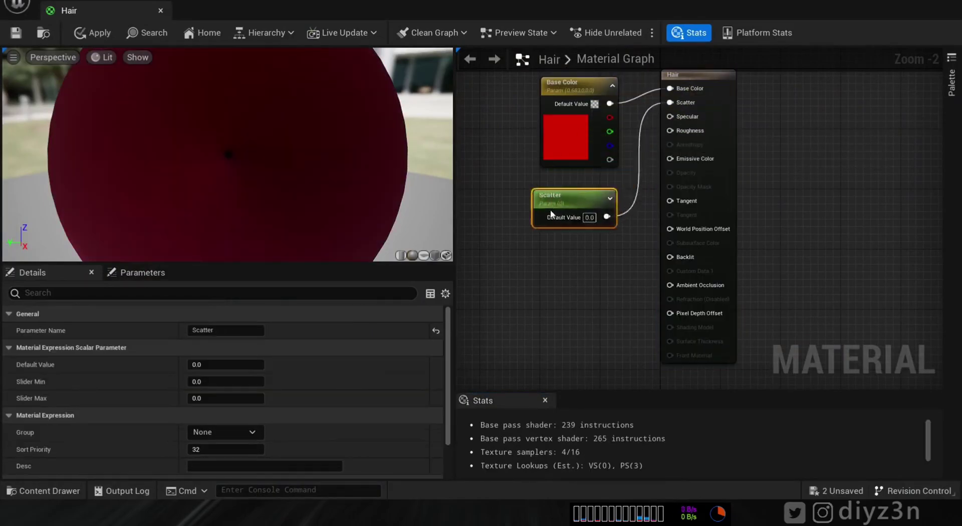
- Promote the Specular input to a parameter and arrange the Scatter and Specular nodes so they do not overlap
right_click(688, 117)
click(709, 145)
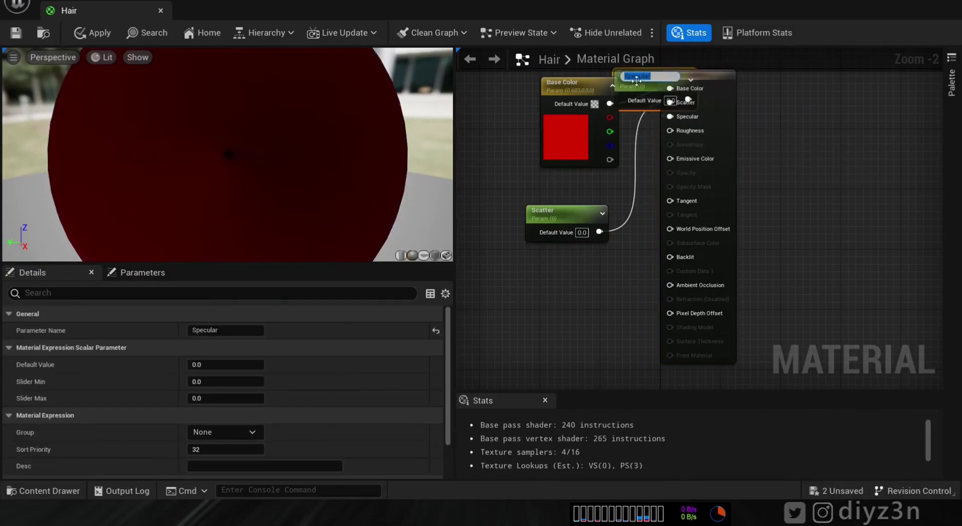
drag(617, 81, 520, 290)
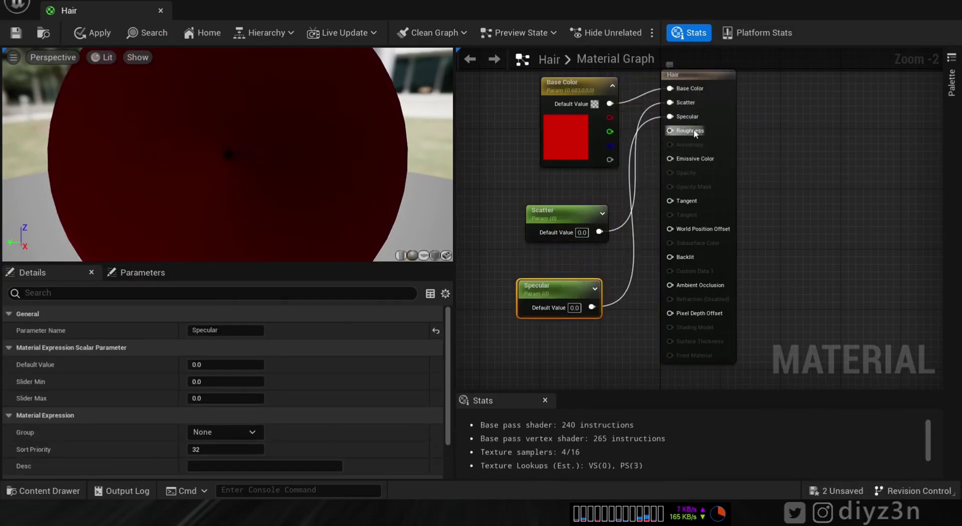
drag(579, 209, 533, 202)
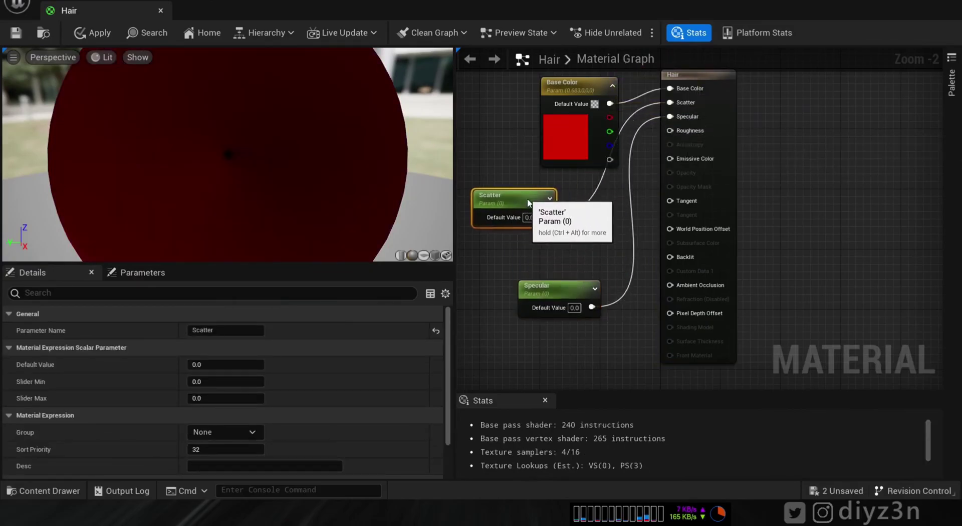
- Promote the Roughness and Backlit inputs to parameters and save the Hair material
right_click(687, 130)
click(722, 161)
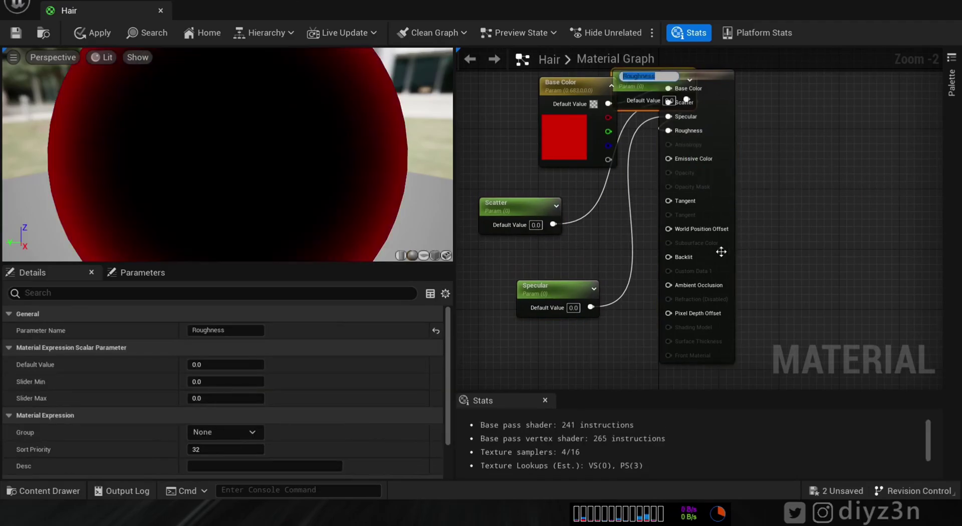
right_click(684, 256)
click(721, 281)
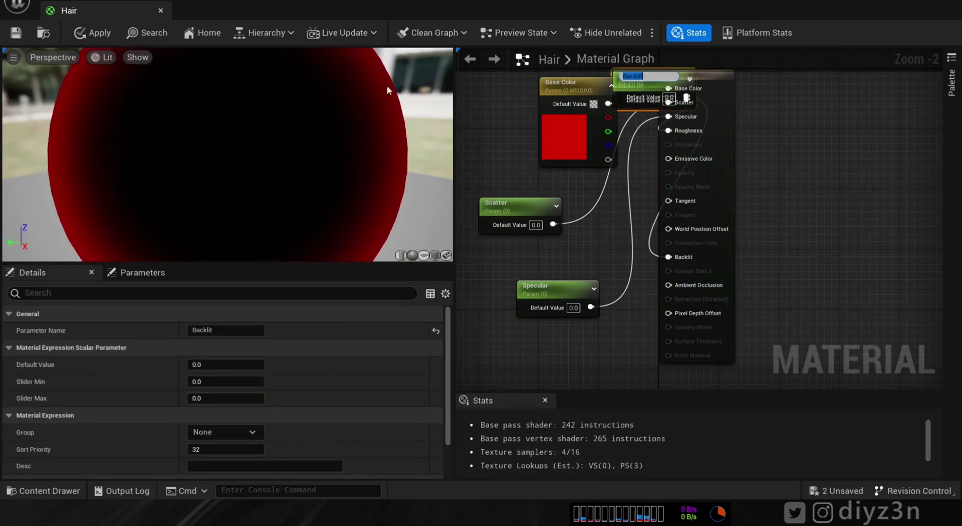
click(16, 34)
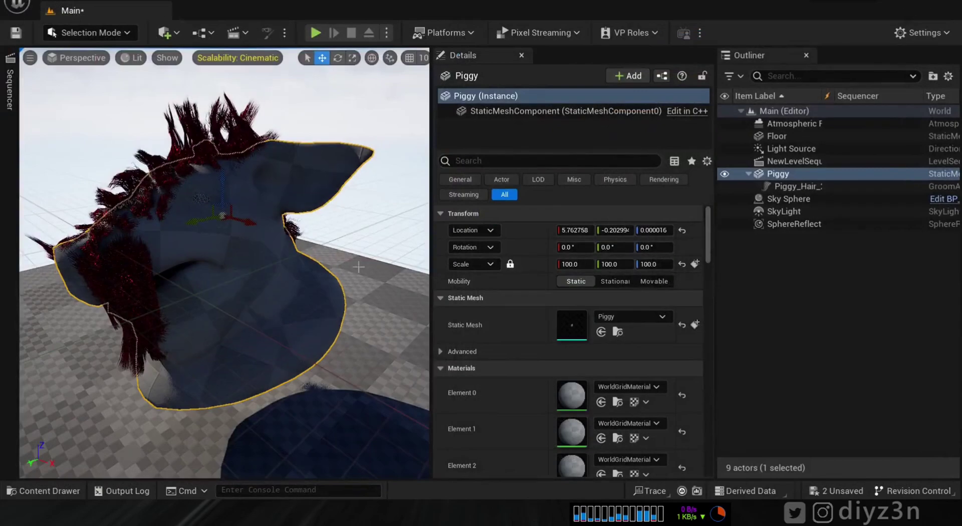
- Create a material instance from the Hair material
click(180, 152)
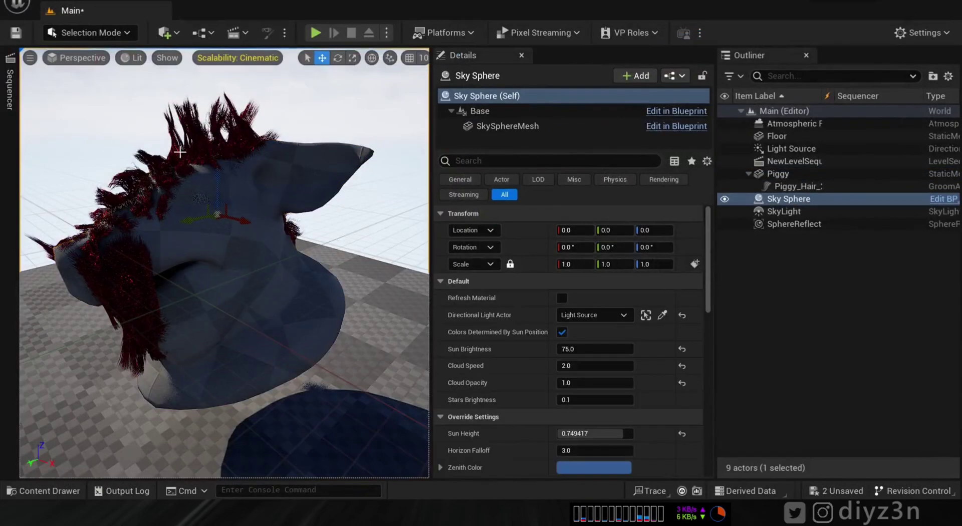
click(80, 493)
right_click(187, 373)
click(188, 376)
right_click(189, 378)
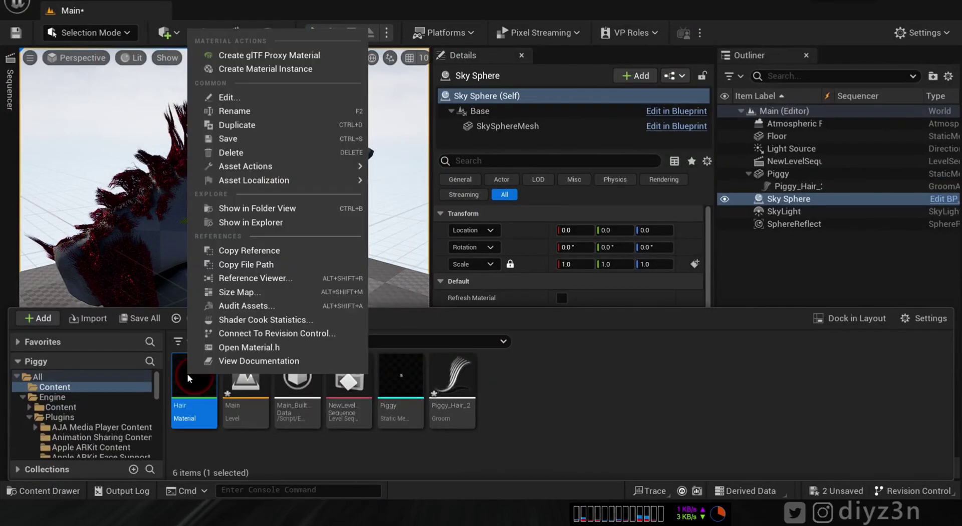
click(250, 68)
- Assign the Hair_Inst material instance to Element 0 of the Piggy_Hair_2 groom component
click(183, 156)
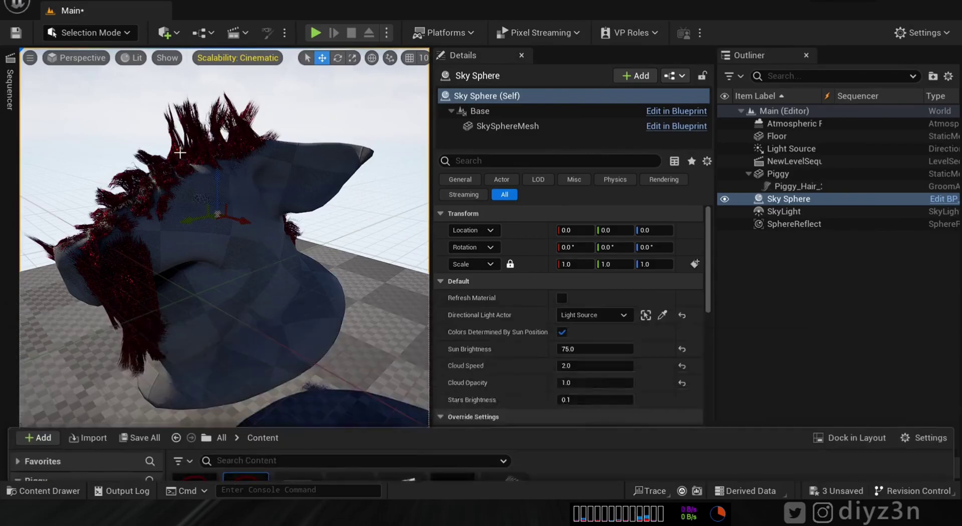
click(43, 490)
drag(245, 376, 581, 299)
click(546, 111)
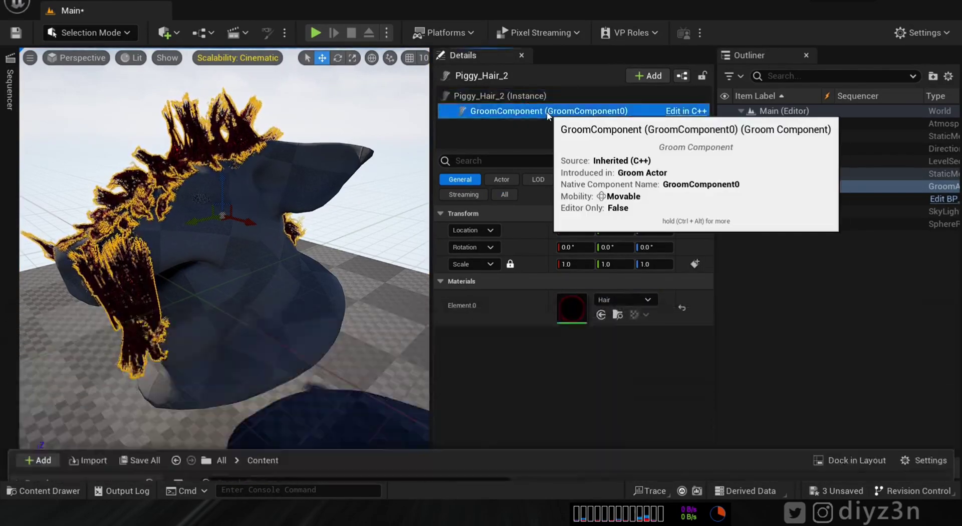
scroll(708, 275, down, 2)
scroll(708, 275, down, 4)
click(646, 232)
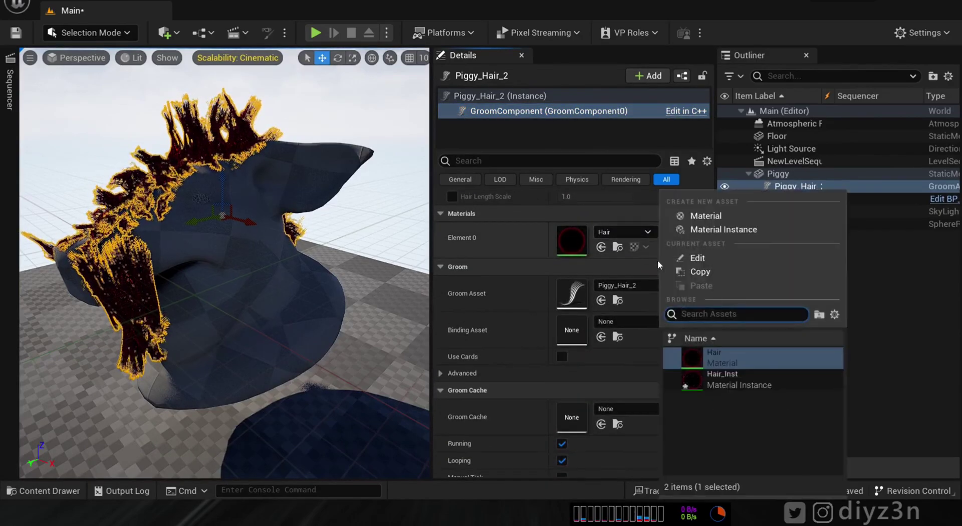
click(739, 385)
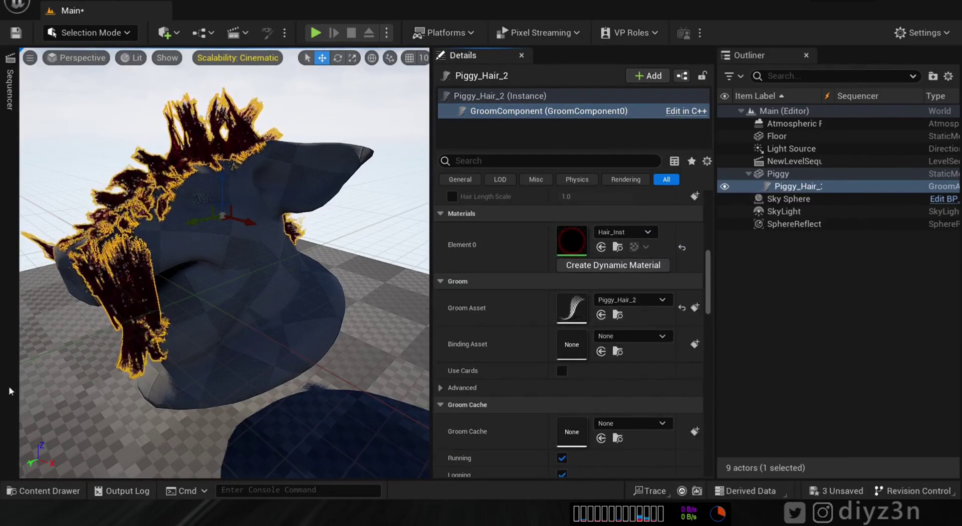
- Open Hair_Inst and enable the Backlit, Roughness, Scatter, Specular and Base Color parameter overrides
click(42, 491)
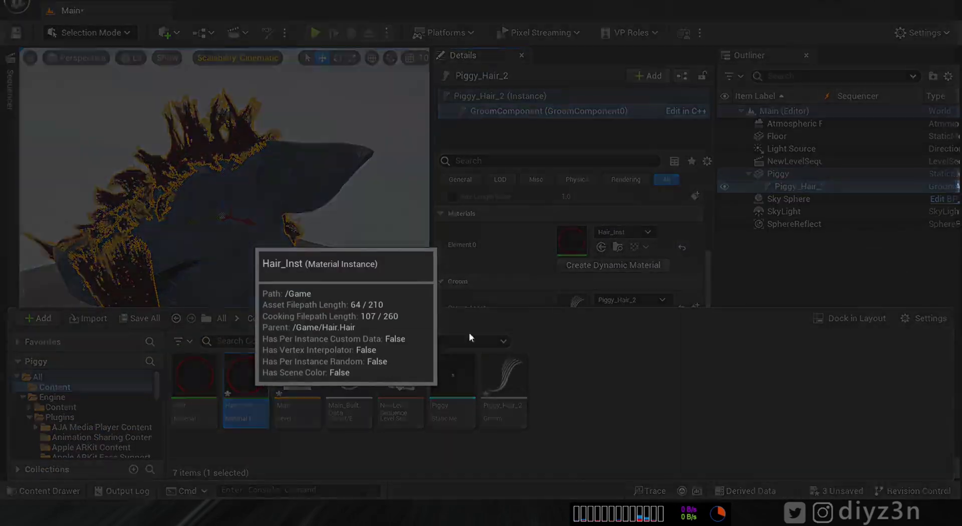
double_click(245, 381)
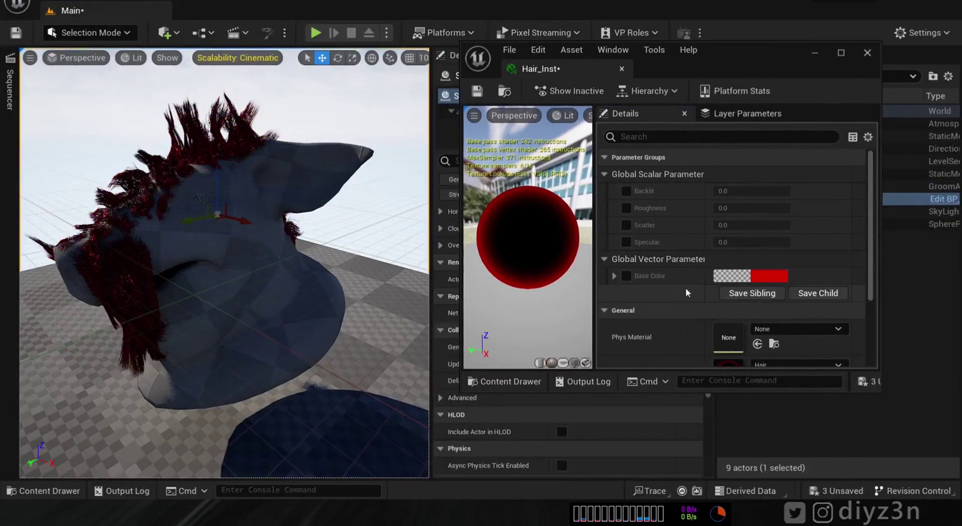
click(626, 275)
click(626, 225)
click(627, 208)
click(626, 191)
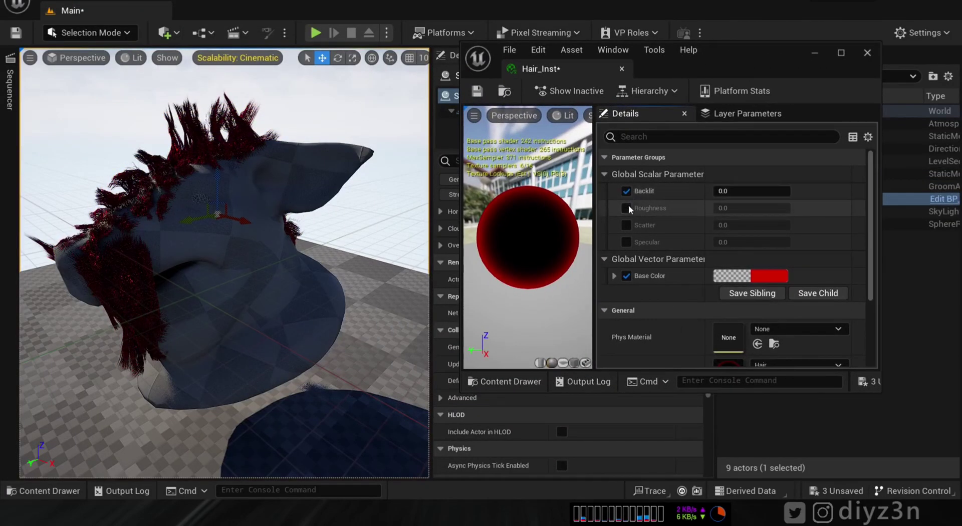
click(626, 242)
- Set Backlit to about -1.86, Roughness 0.4544, Scatter 0.3136 and Specular about 1.19, and rotate the sunlight to test the hair shading
drag(741, 225, 762, 208)
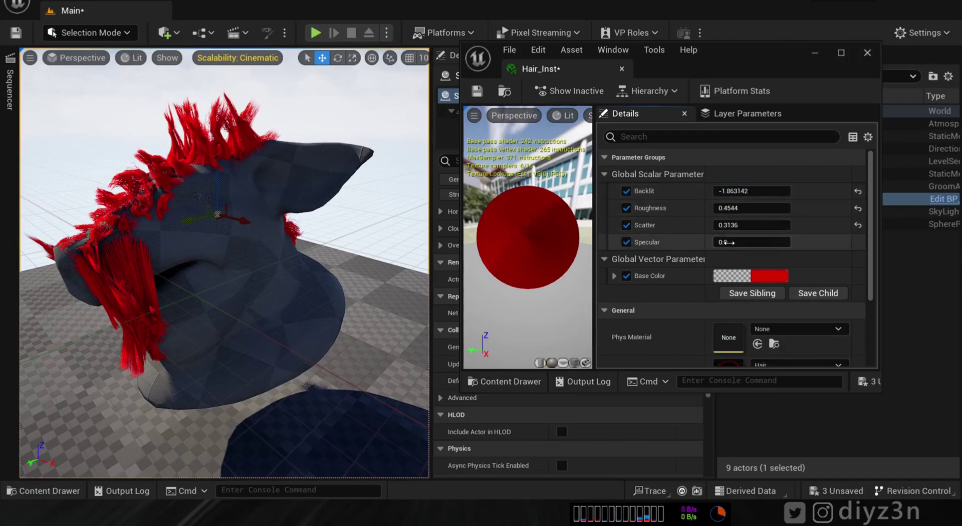
drag(726, 242, 766, 242)
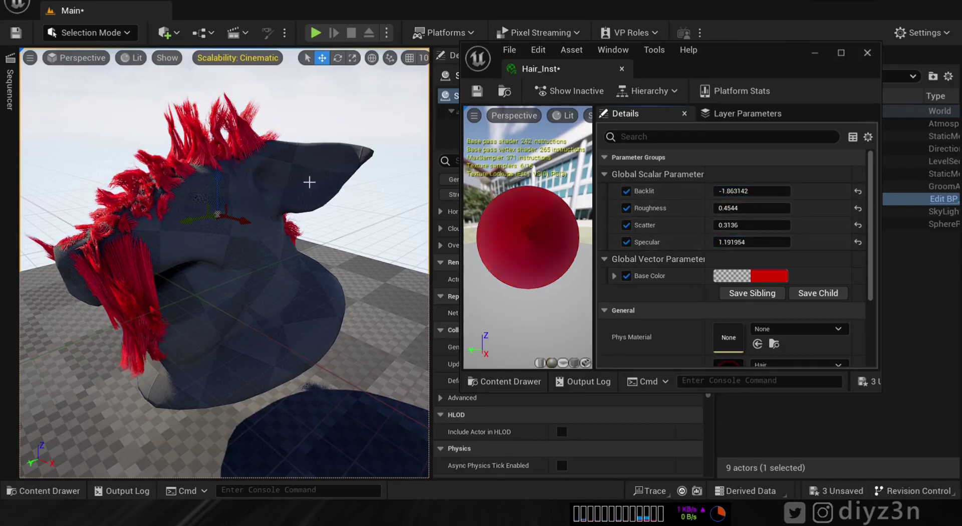
key(ctrl+l)
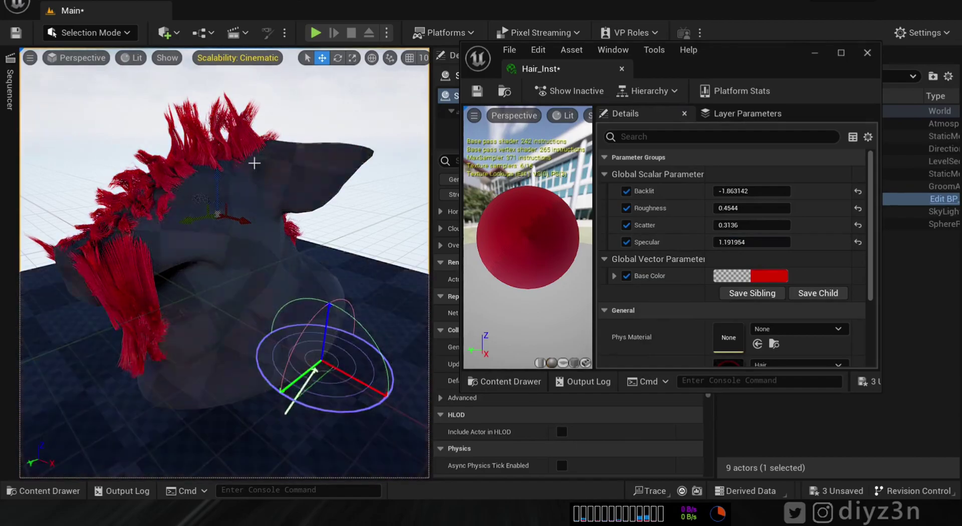
key(ctrl+l)
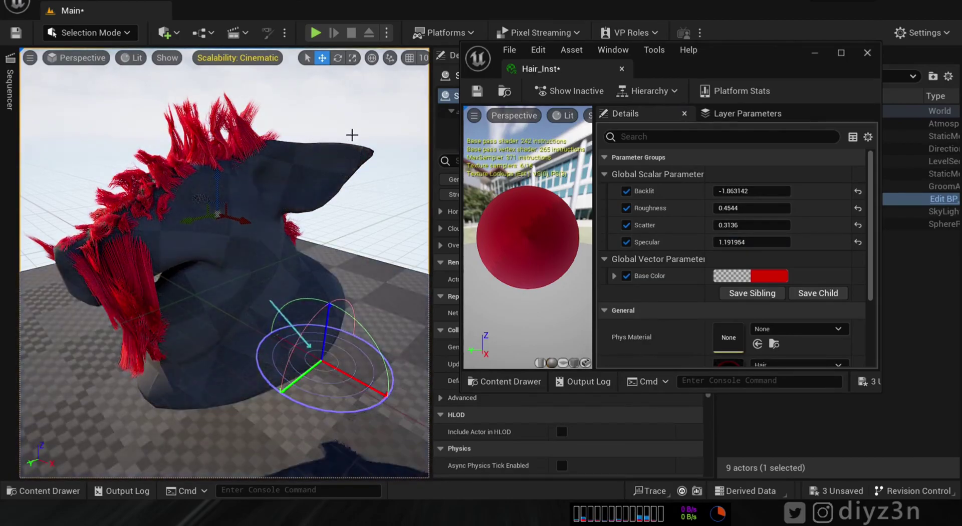
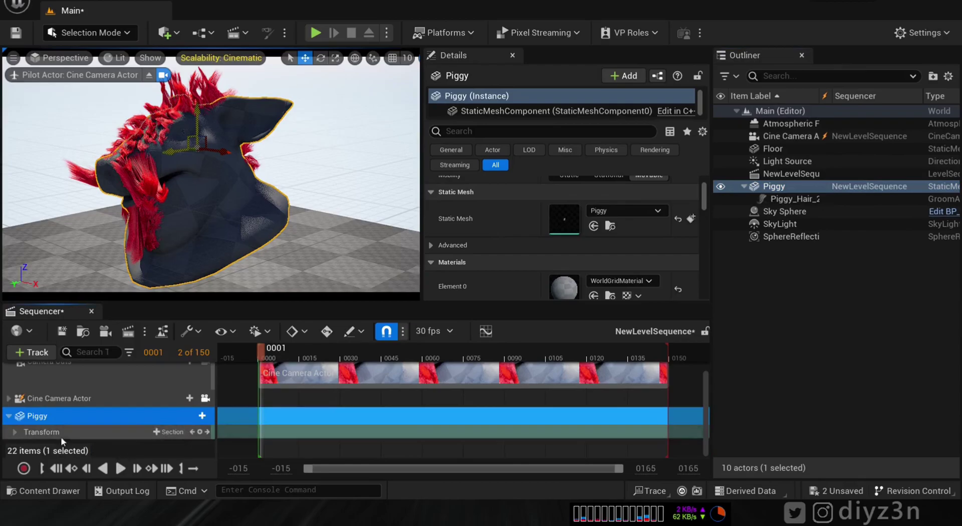
- Expand the Piggy track's Transform and Rotation channels in the level sequence
click(15, 433)
scroll(706, 405, down, 2)
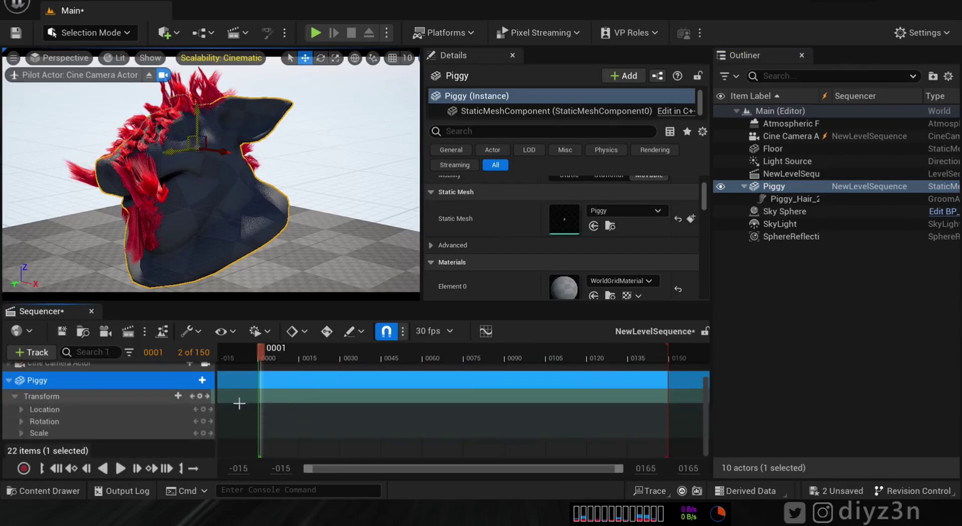
click(20, 409)
click(20, 409)
click(21, 421)
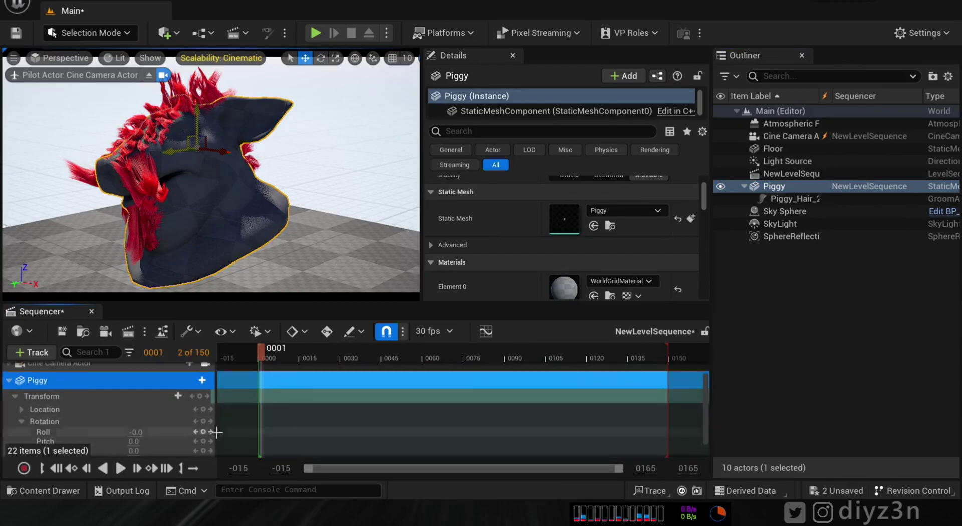
- Try out Roll and Yaw changes on Piggy, undo them, and key its Yaw at frame 1
drag(131, 432, 185, 433)
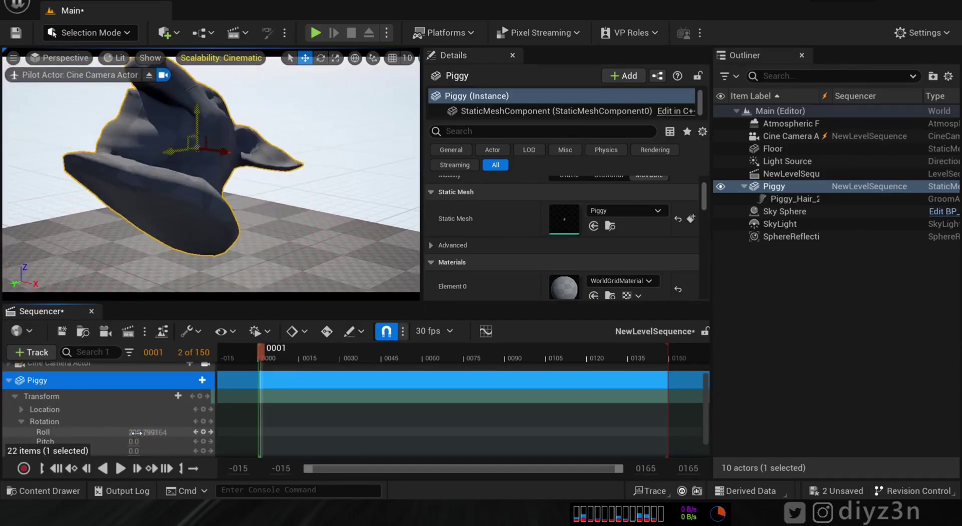
key(ctrl+z)
mouse_move(133, 451)
mouse_down()
mouse_move(143, 451)
mouse_move(120, 452)
mouse_move(145, 453)
mouse_move(133, 453)
mouse_up()
key(ctrl+z)
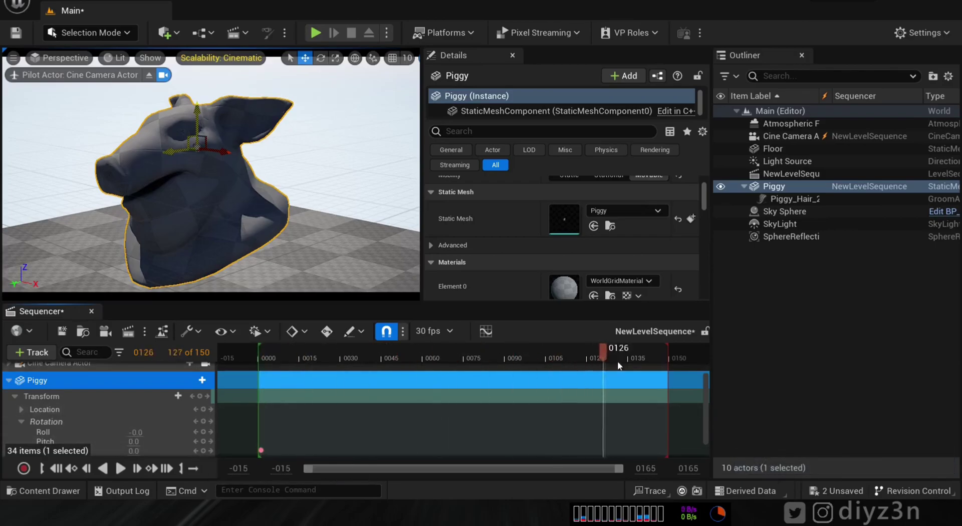
- Key Piggy's Yaw rotation at 360 on frame 150
click(669, 358)
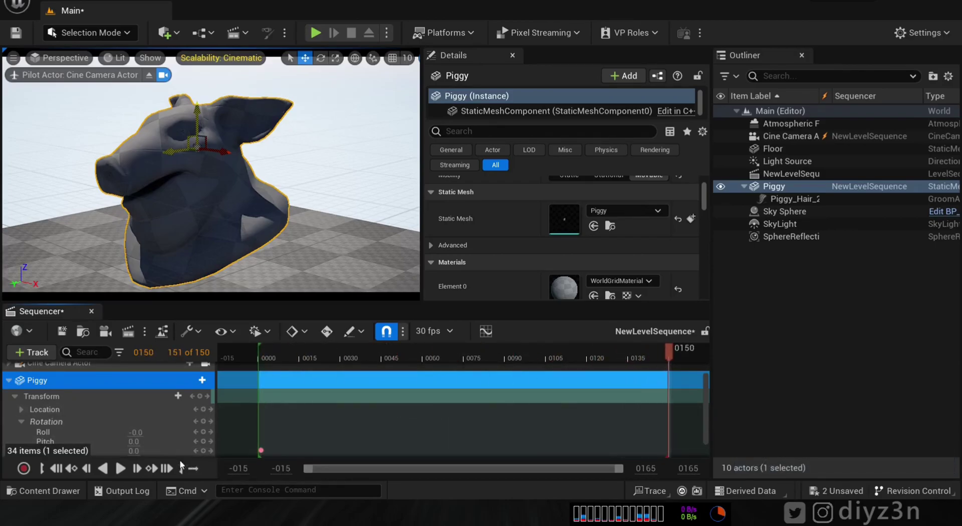
drag(132, 451, 173, 451)
click(142, 450)
text(16)
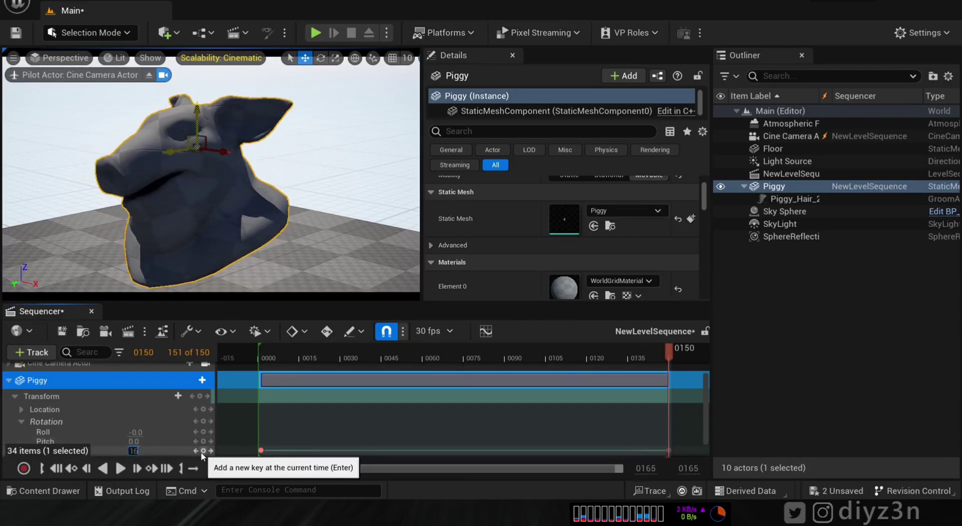
text(0)
key(Return)
click(144, 451)
text(36)
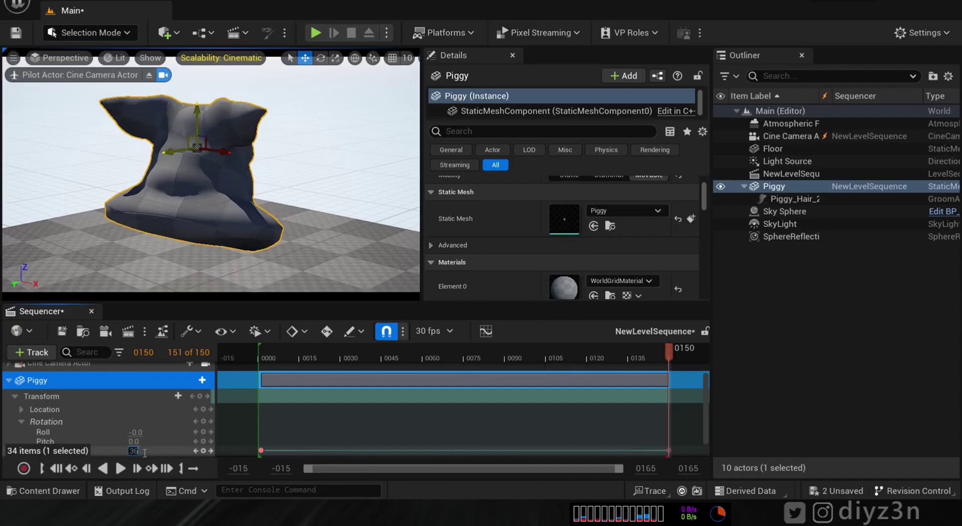
text(0)
key(Return)
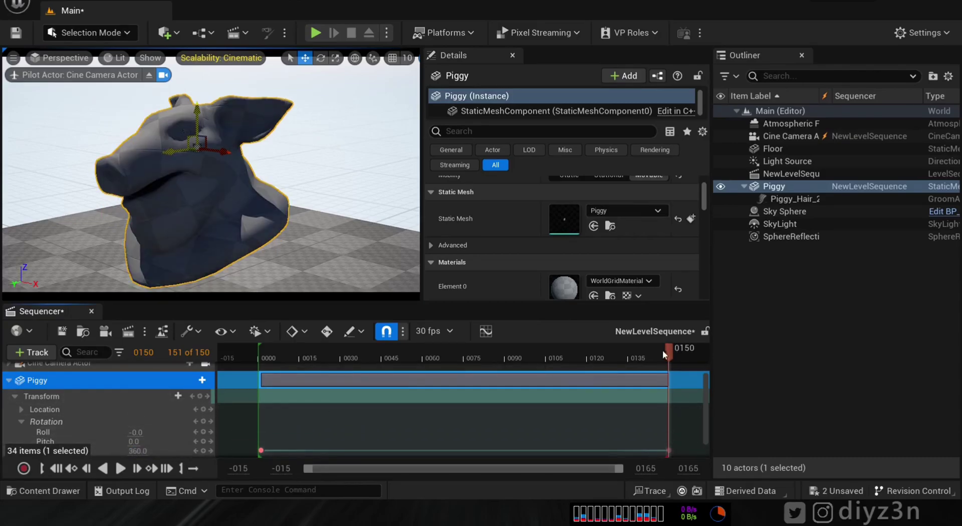
- Hide the Sequencer's tab header and play the Piggy rotation animation from frame 0
drag(666, 350, 265, 356)
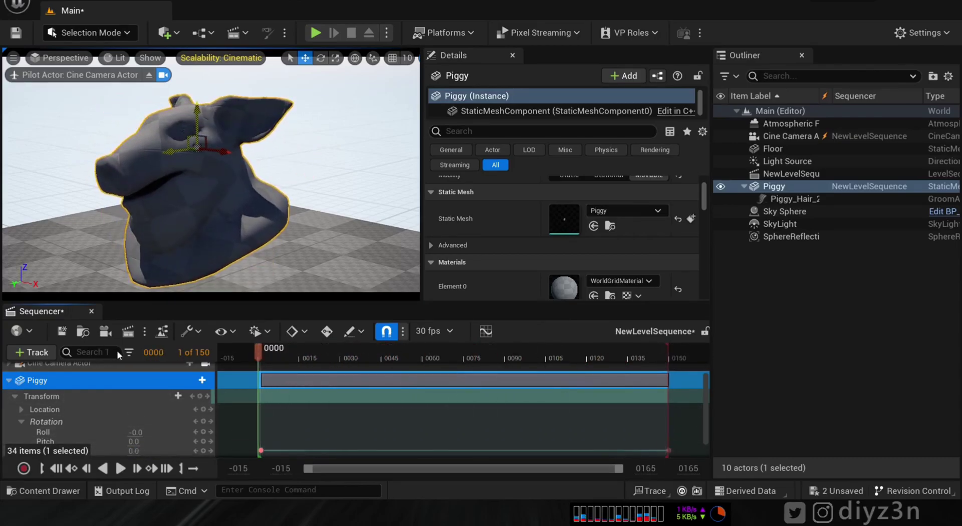
right_click(58, 311)
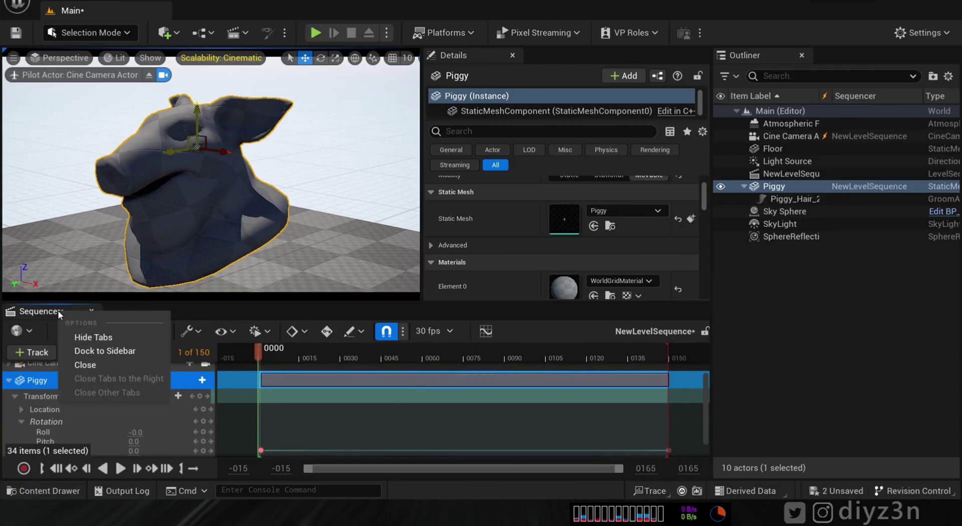
click(81, 339)
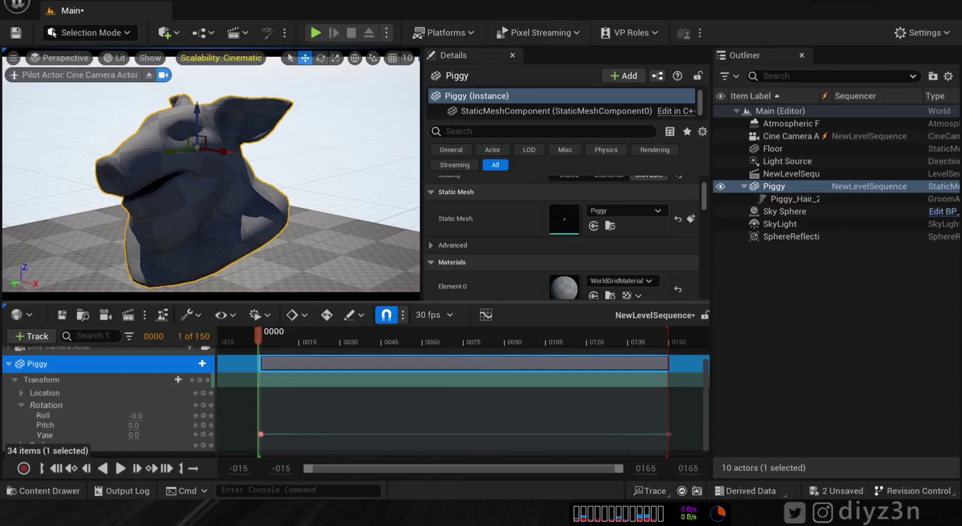
click(108, 270)
click(121, 468)
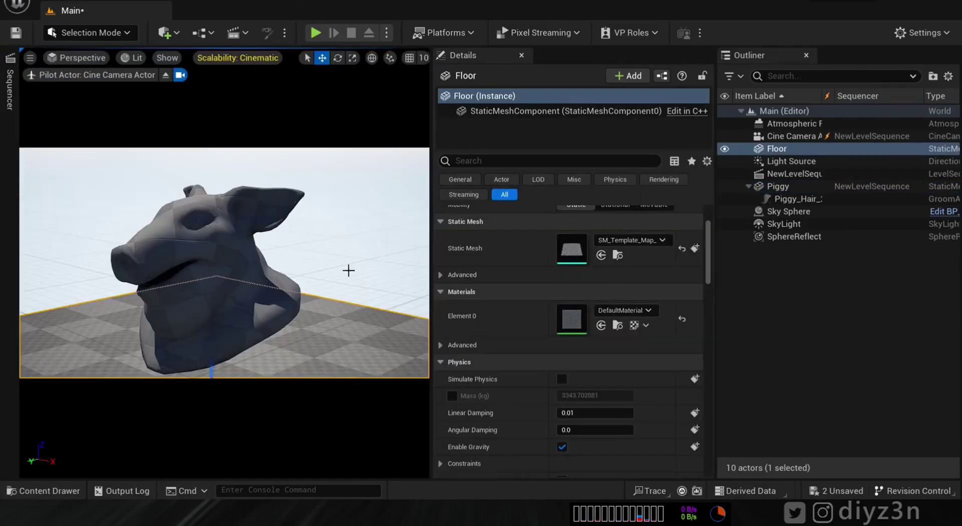
- Select the Piggy_Hair_2 groom actor, then open its groom asset from the project content and close it again
click(775, 199)
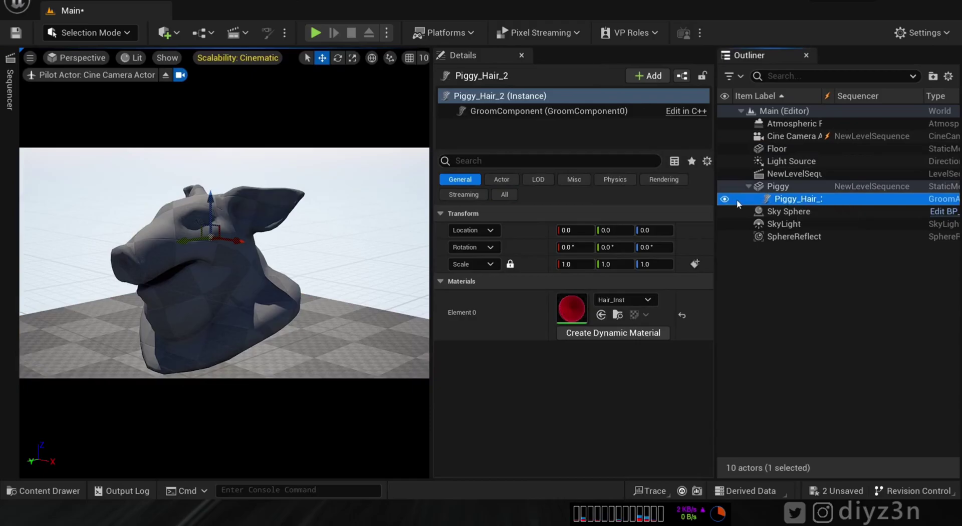
click(53, 491)
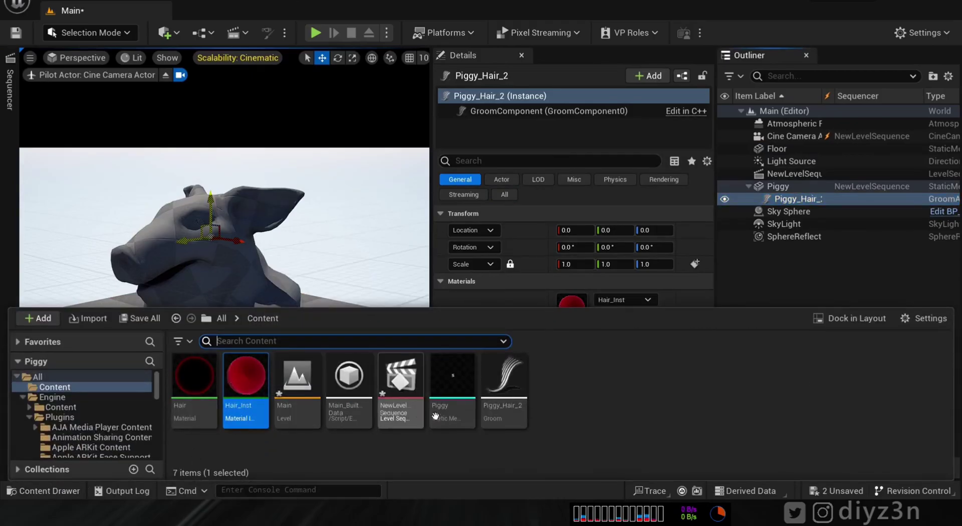
click(499, 384)
double_click(499, 383)
click(802, 116)
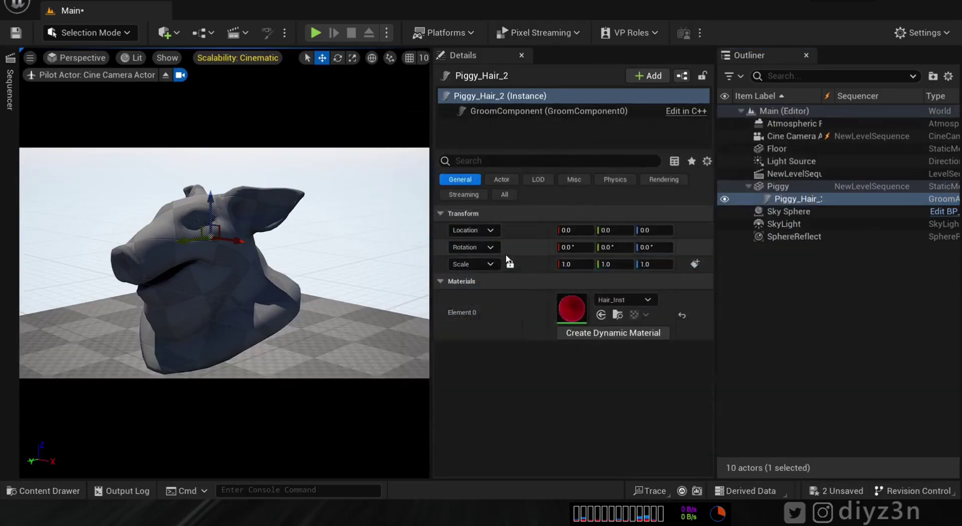
- Toggle Piggy's visibility off and on, then select Piggy_Hair_2's GroomComponent to refresh the missing hair
click(725, 186)
click(725, 187)
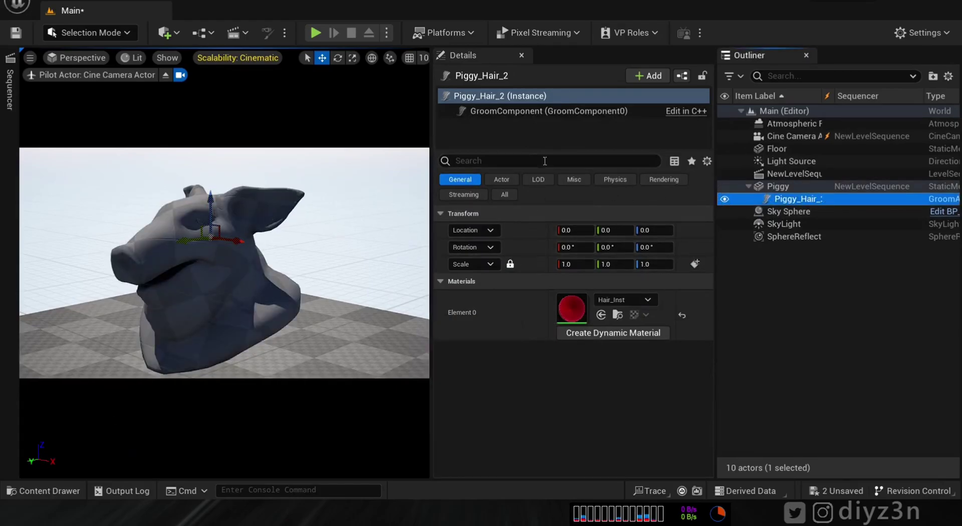
click(508, 111)
click(498, 97)
click(500, 111)
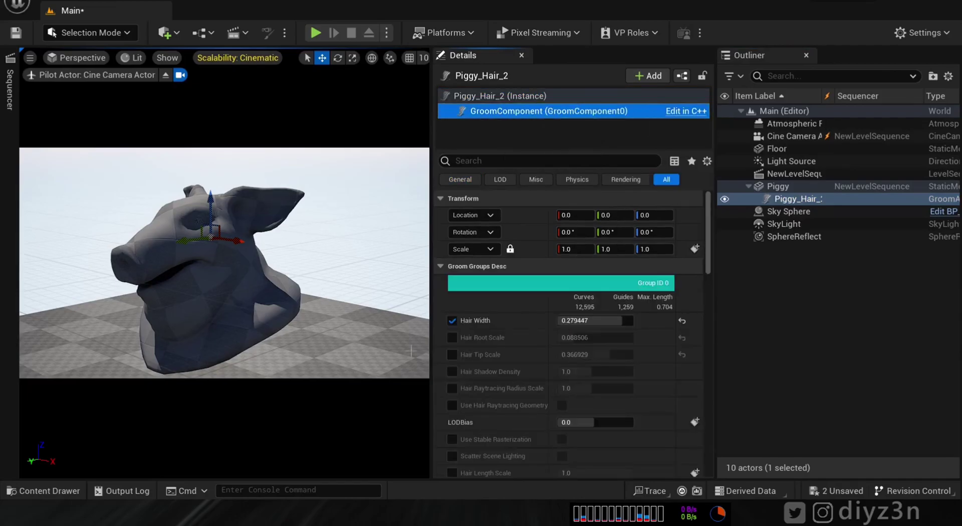
click(340, 252)
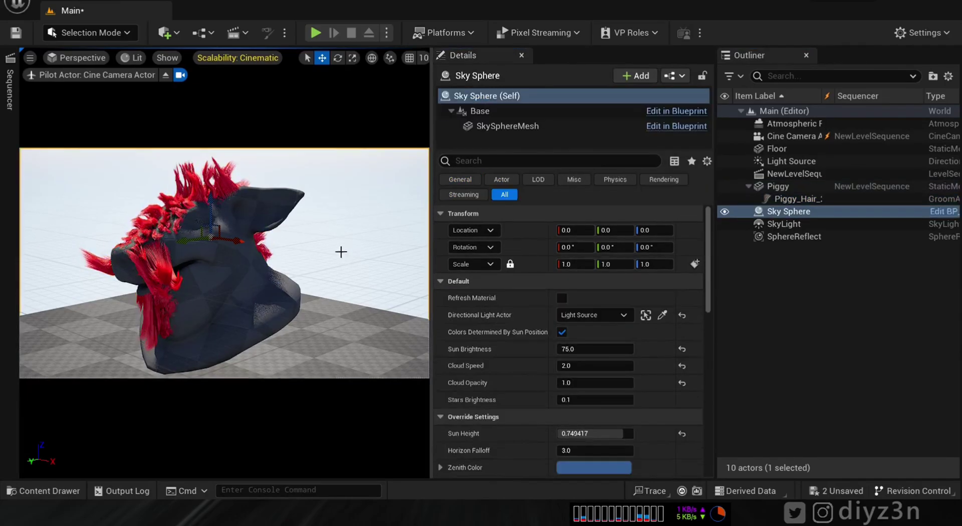
- Switch the viewport type to Cinematic Viewport and scrub the level sequence back to around frame 3
click(90, 58)
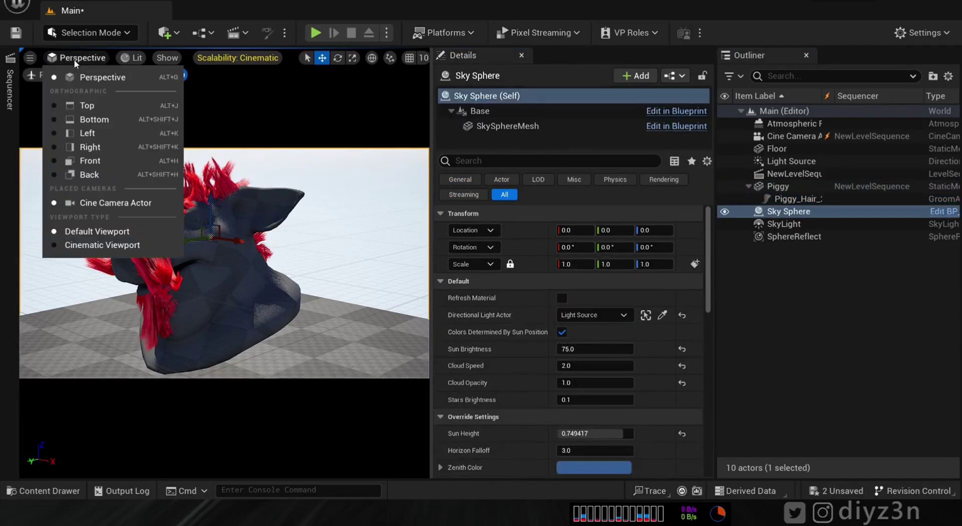
click(112, 245)
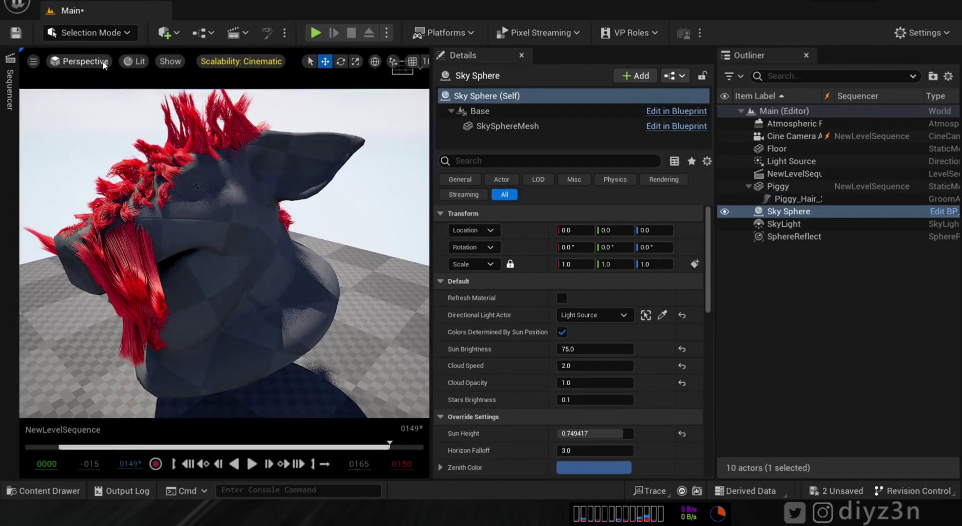
mouse_move(75, 447)
mouse_down()
mouse_move(199, 452)
mouse_move(84, 443)
mouse_up()
- Toggle the Hair Width override on Piggy_Hair_2's GroomComponent to refresh the hair
click(852, 199)
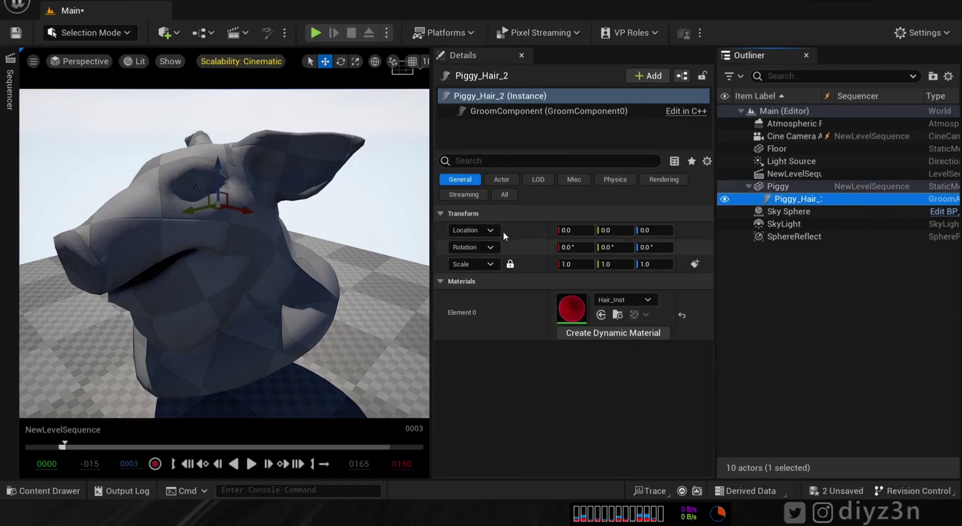
click(498, 112)
click(452, 320)
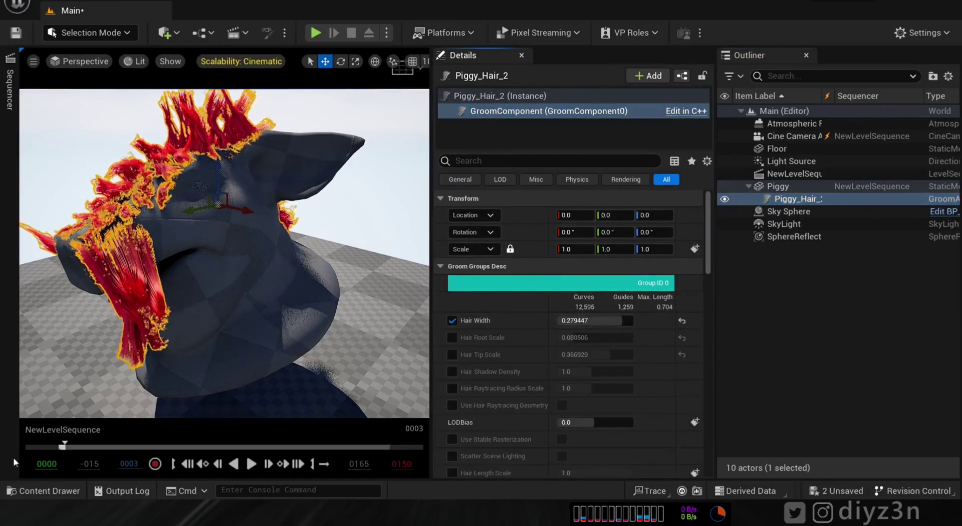
- Open the Piggy_Hair_2 groom asset, turn off its hair simulation, and scrub the sequence near its start
click(43, 491)
click(493, 406)
double_click(514, 389)
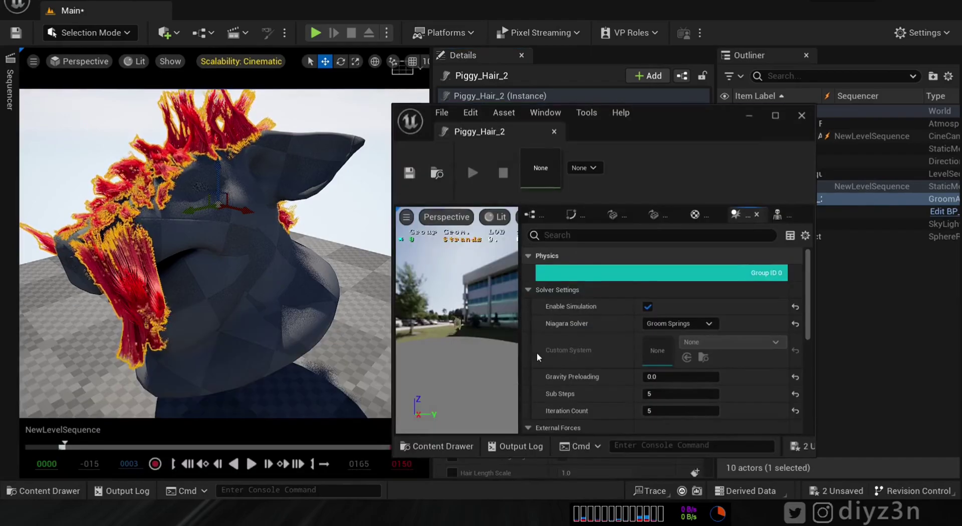
click(648, 306)
click(647, 308)
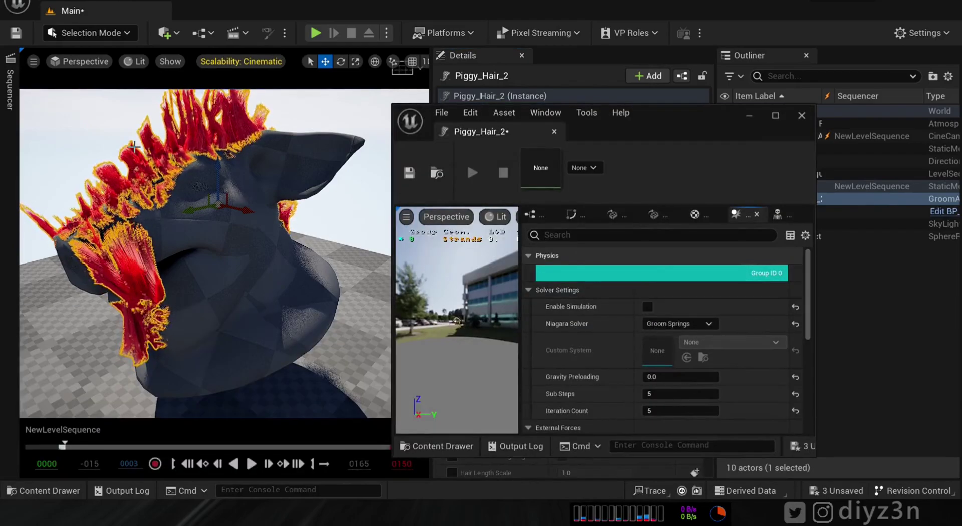
click(70, 165)
mouse_move(67, 448)
mouse_down()
mouse_move(364, 465)
mouse_move(61, 462)
mouse_move(305, 447)
mouse_move(71, 447)
mouse_up()
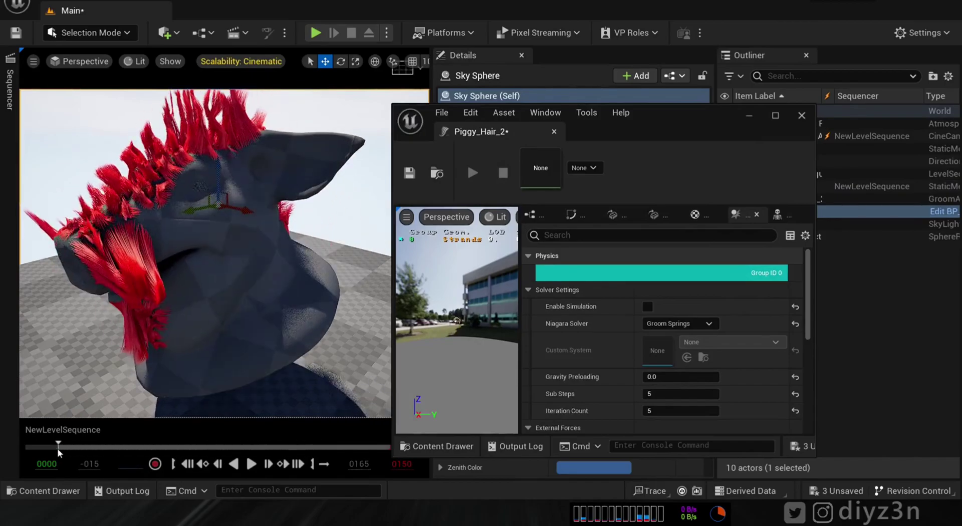
- Enable simulation in the Piggy_Hair_2 groom asset and set its Niagara Solver to Groom Rods
click(648, 307)
click(667, 323)
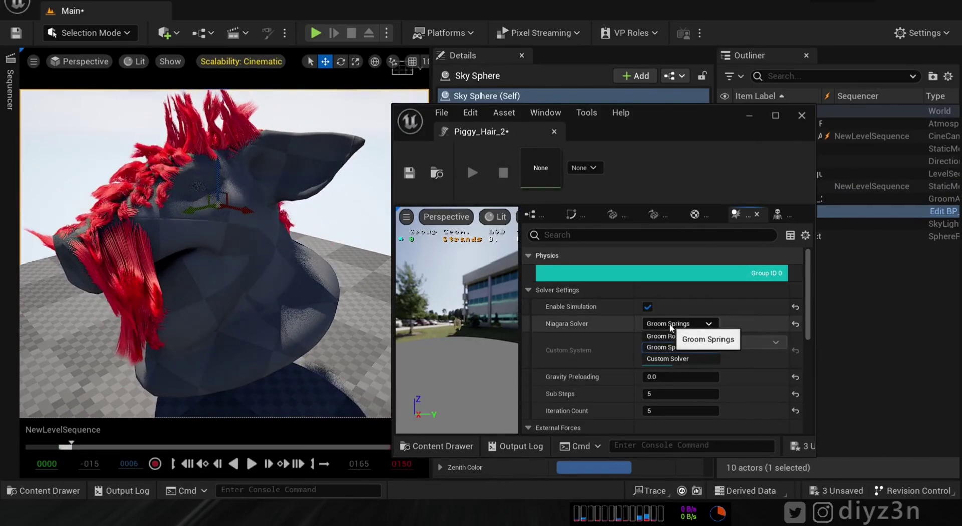
click(666, 334)
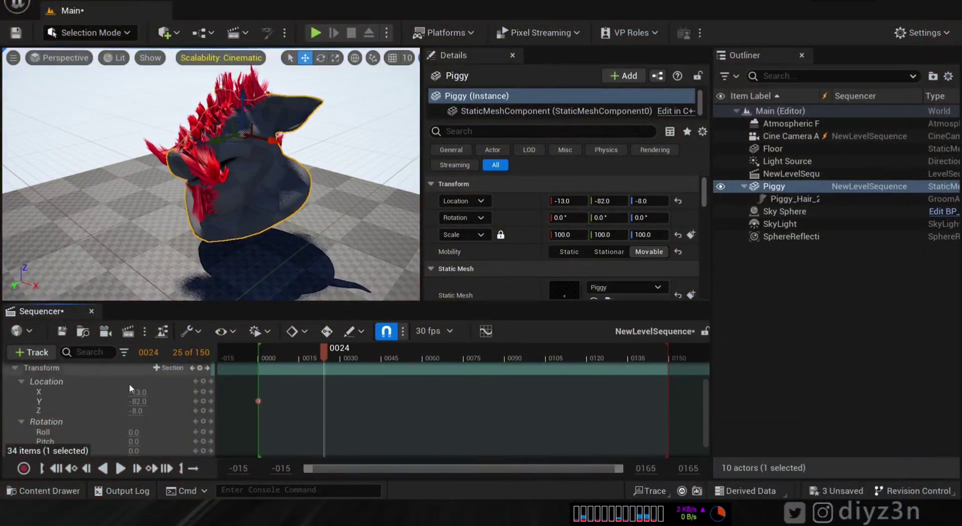
- Try keying Piggy's Location Y at -19 on frame 24 and scrub back to frame 11 to check the hair motion
drag(137, 401, 169, 402)
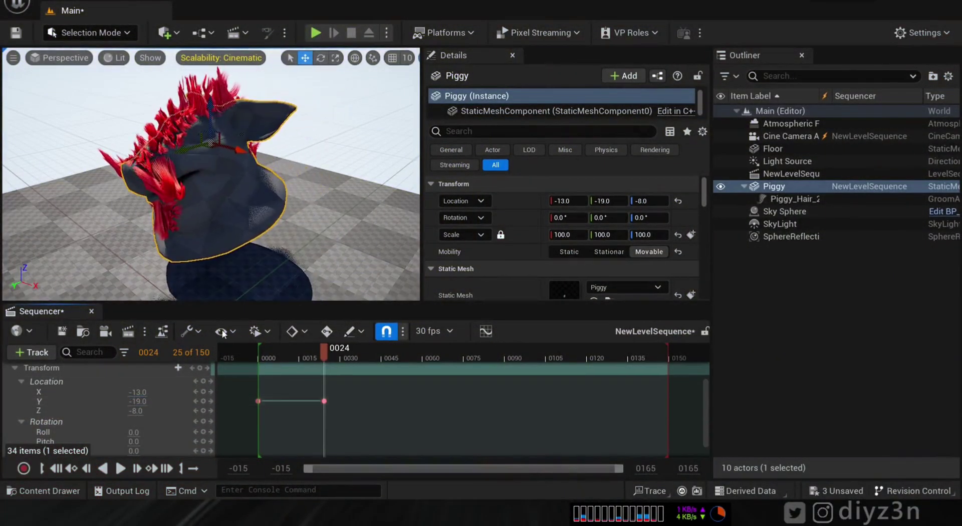
drag(324, 349, 288, 381)
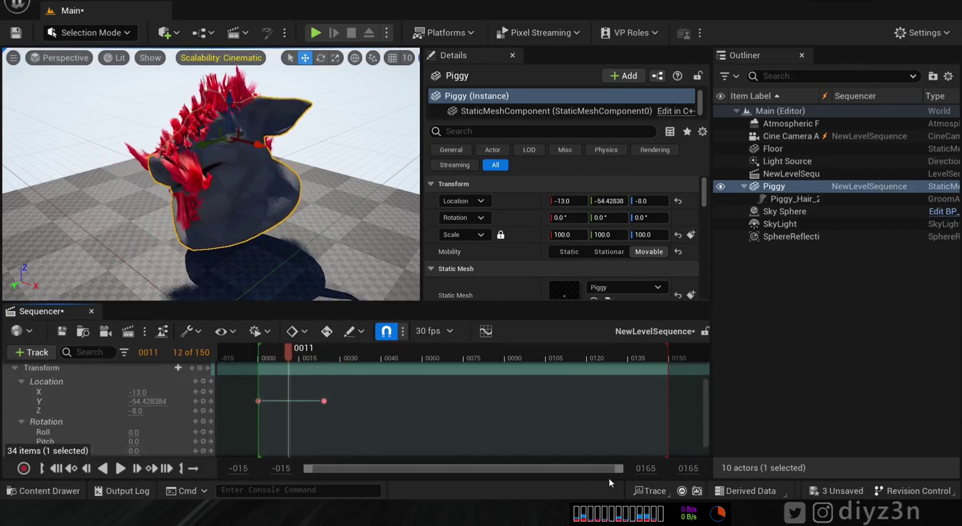
scroll(160, 421, down, 2)
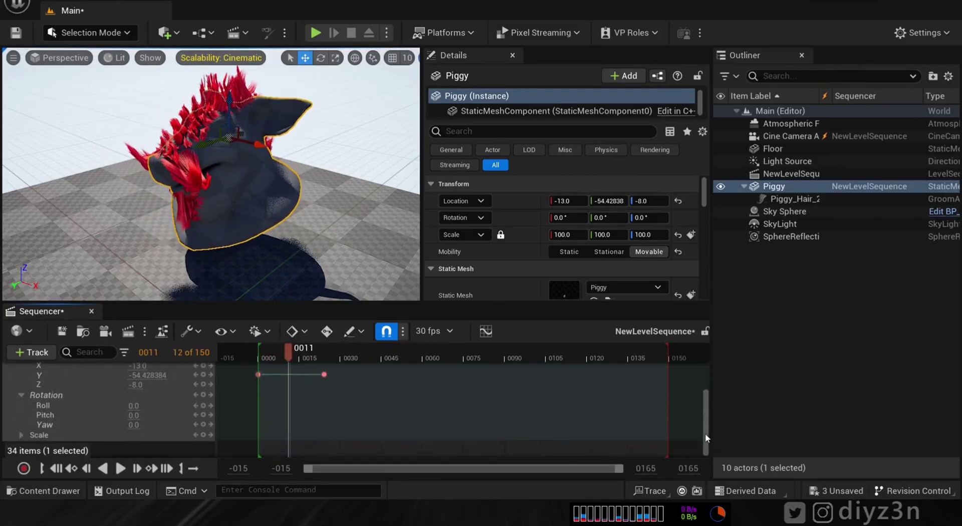
click(134, 404)
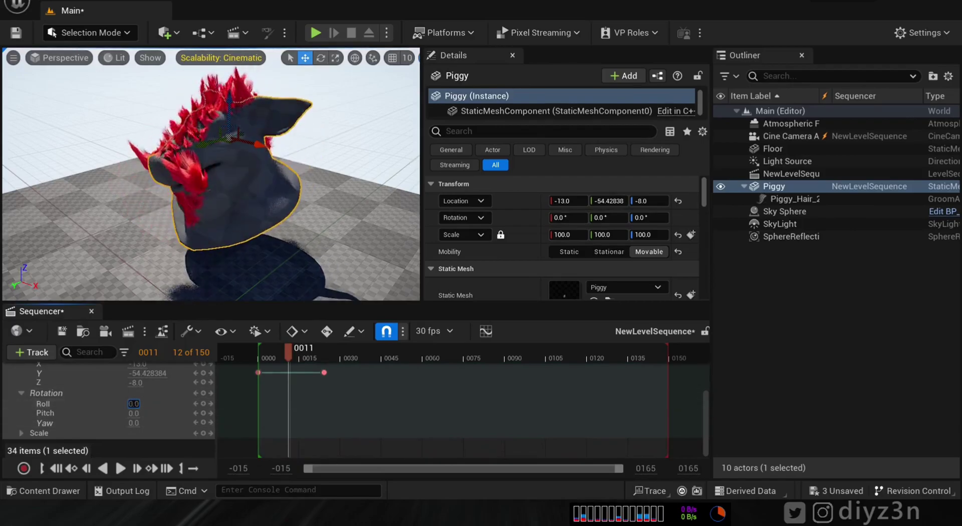
- Undo Piggy's test location keys and scrub the level sequence back before frame 0
key(ctrl+z)
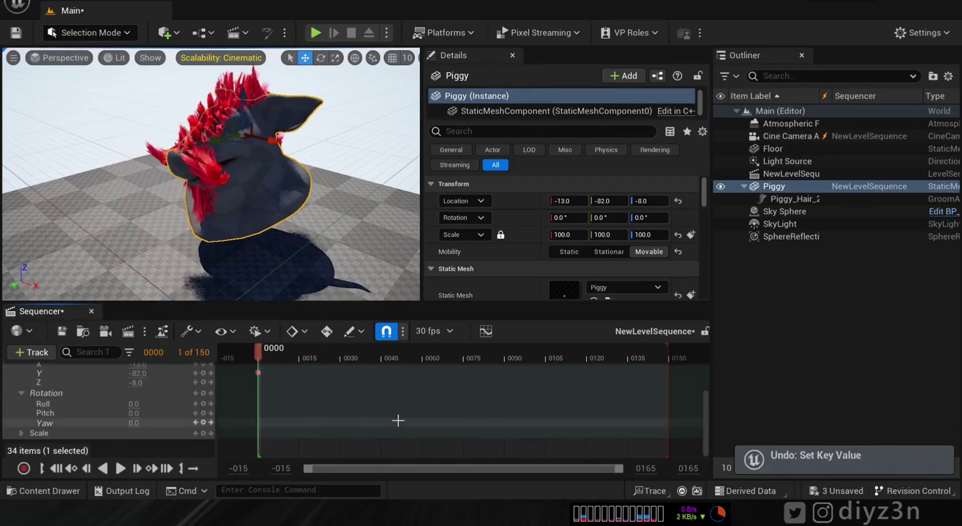
key(ctrl+z)
key(ctrl+z)
key(ctrl+z)
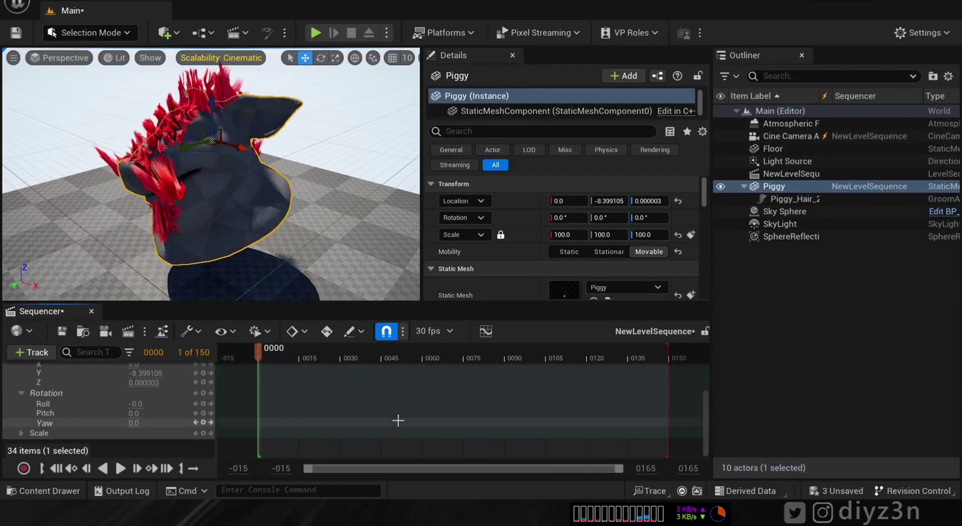
key(ctrl+z)
key(ctrl+z)
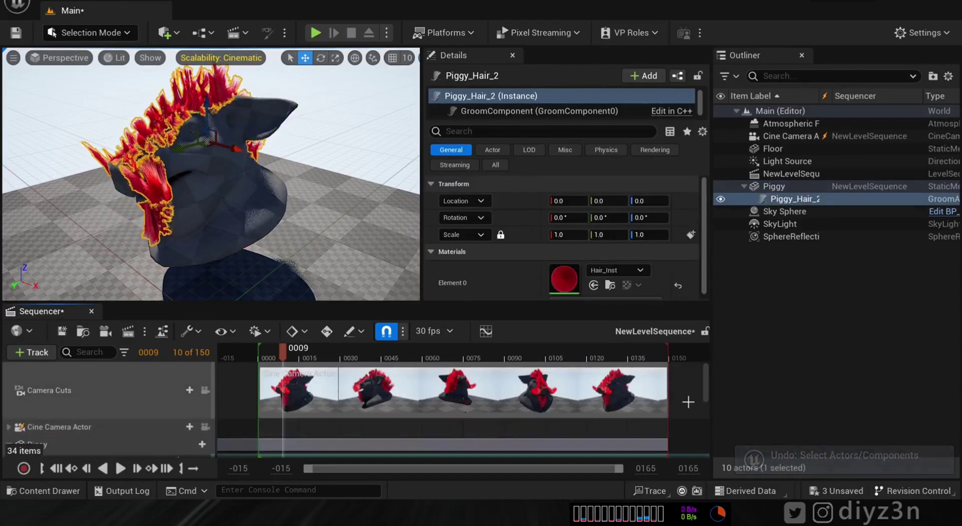
drag(283, 353, 66, 343)
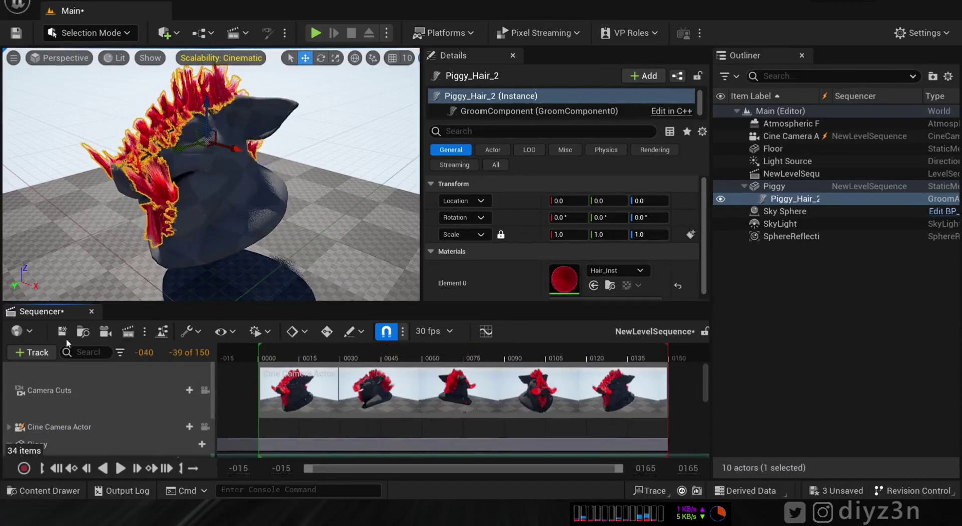
click(29, 326)
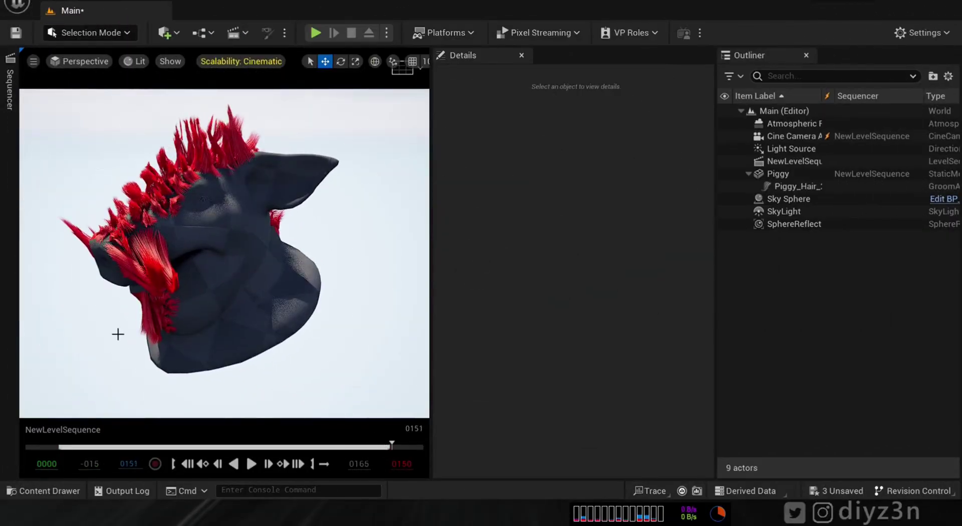
- Return the level sequence to frame 0 and send NewLevelSequence to the Movie Render Queue
click(8, 84)
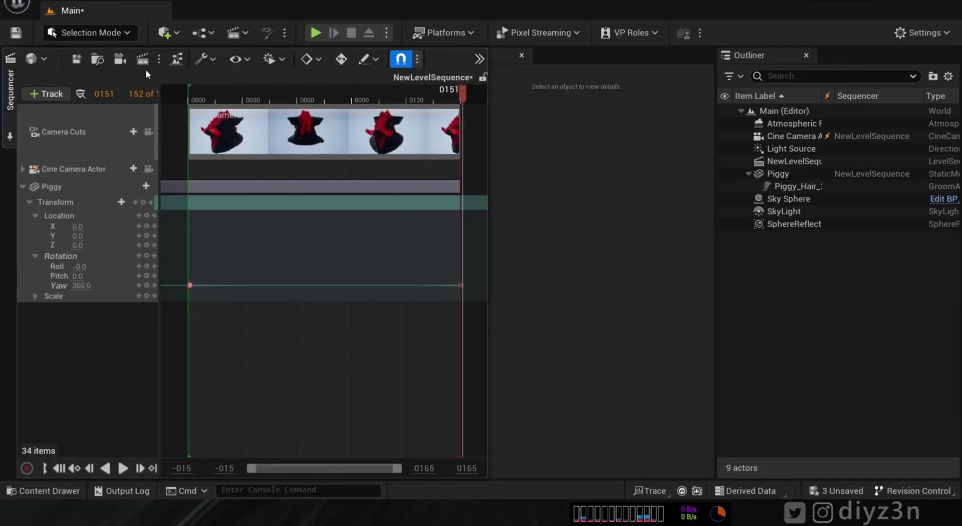
drag(185, 94, 352, 101)
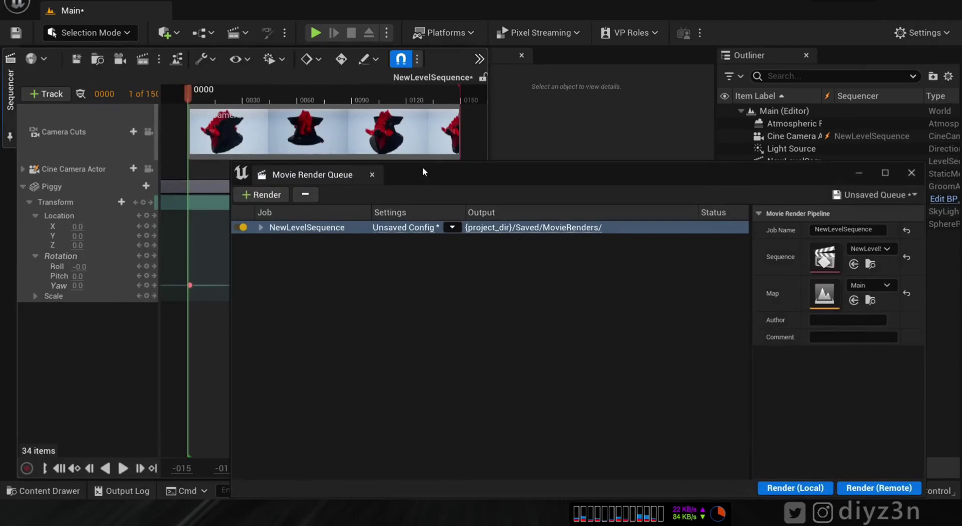
drag(421, 169, 382, 123)
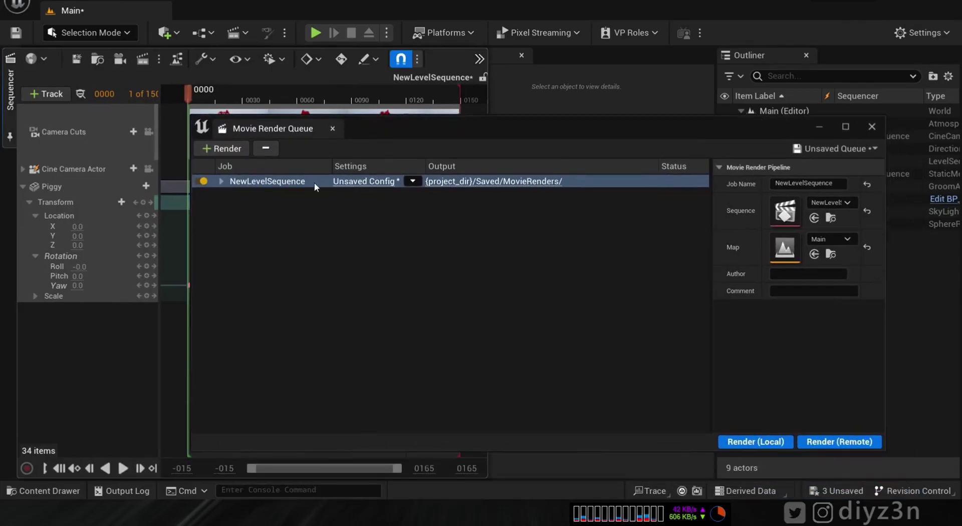
- Add an Apple ProRes export to the NewLevelSequence job's render config and disable the .jpg sequence export
click(366, 187)
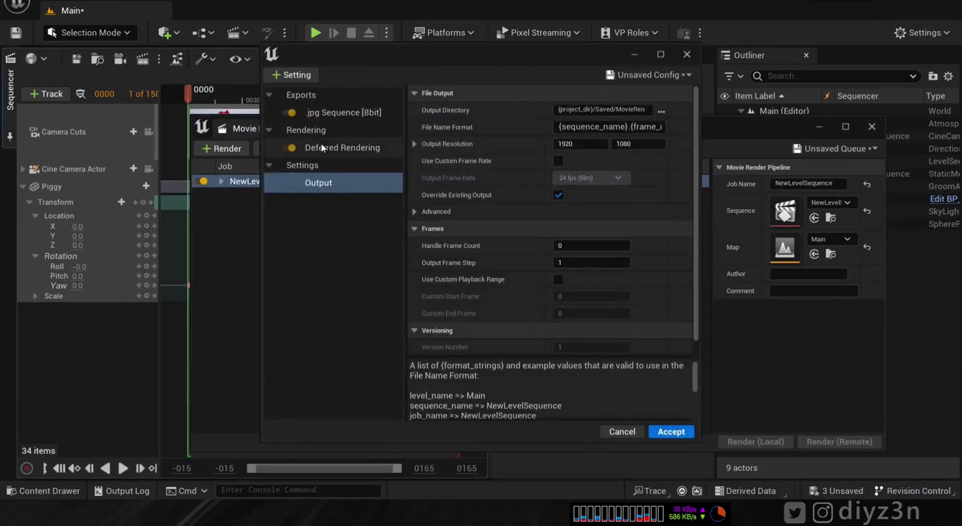
click(292, 75)
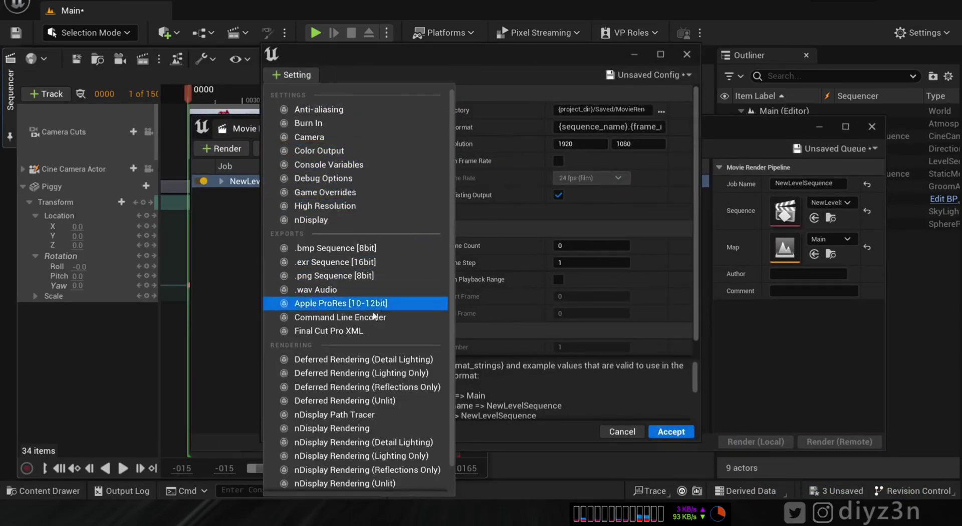
click(328, 303)
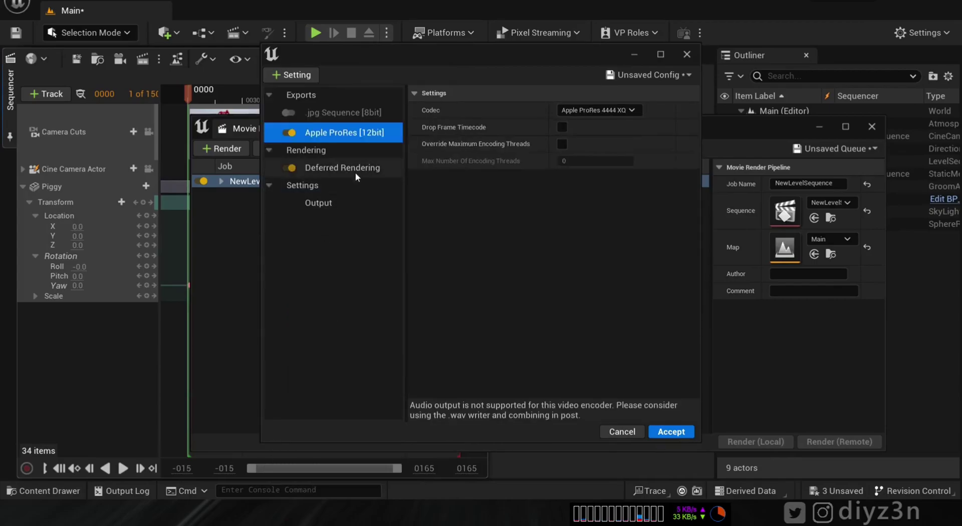
- Add an Anti-aliasing setting to the render config with Spatial and Temporal Sample Counts of 8
click(291, 75)
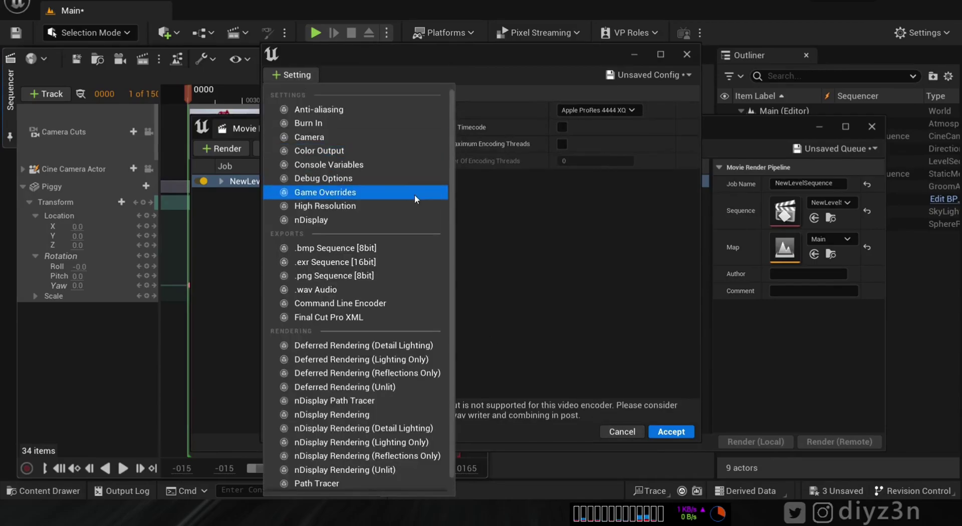
click(325, 110)
click(578, 110)
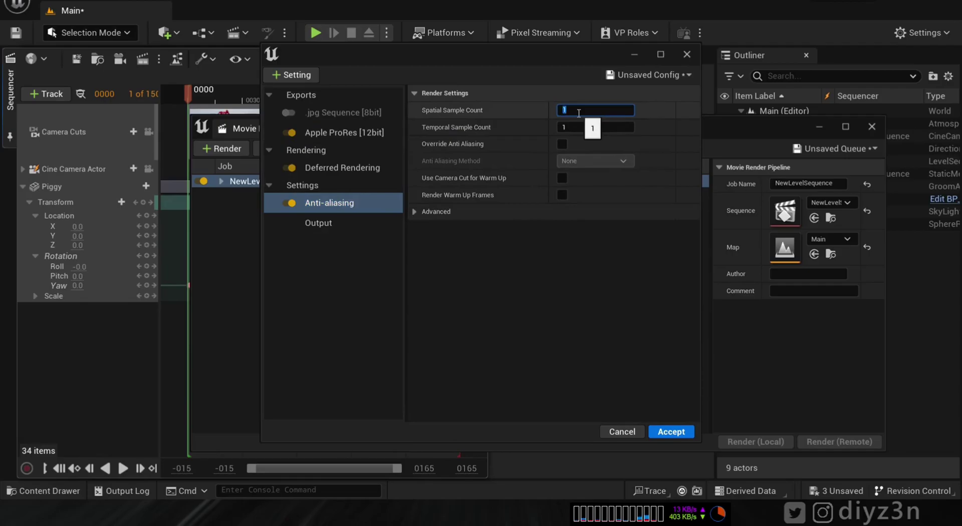
text(8)
key(Tab)
text(8)
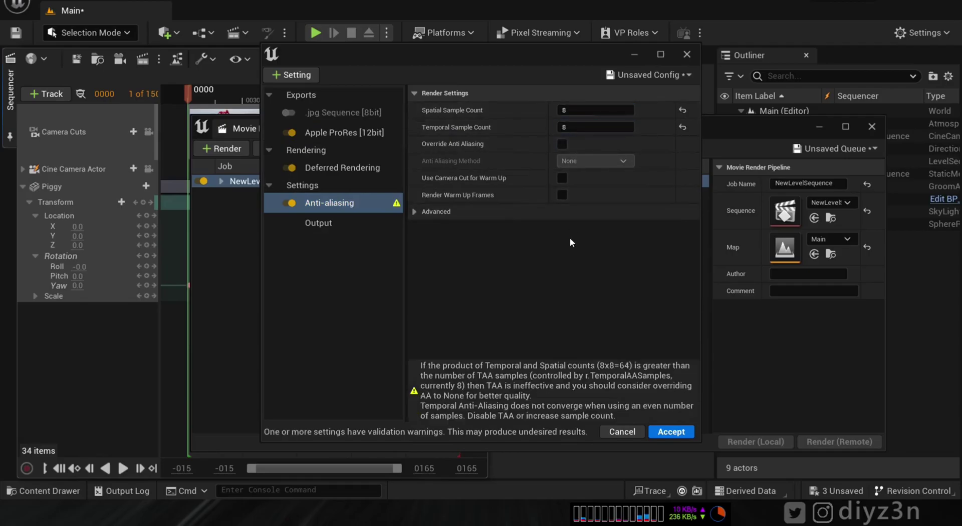
- Turn on Override Anti Aliasing, accept the render config, and render the NewLevelSequence job locally
click(560, 144)
click(671, 431)
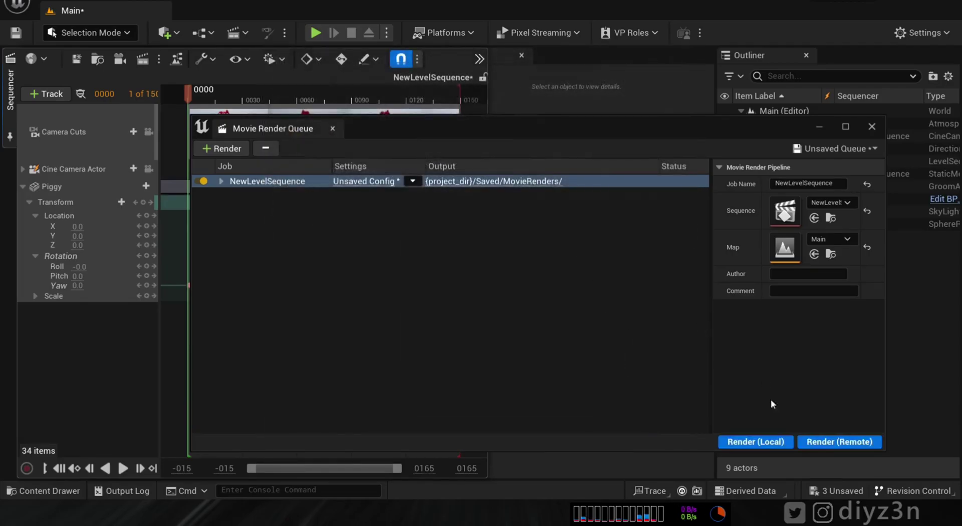
click(756, 441)
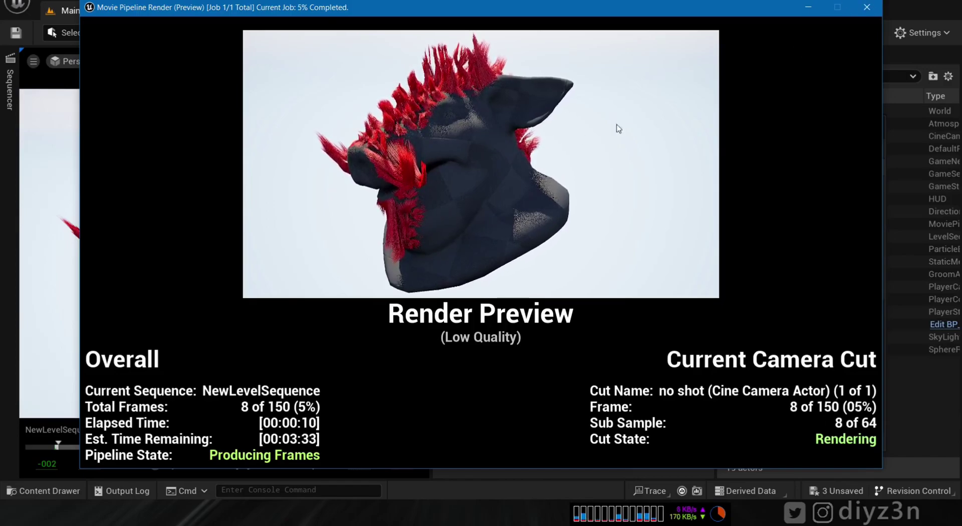
- Cancel the running movie render and switch the level viewport's view mode to Path Tracing
key(Escape)
click(872, 127)
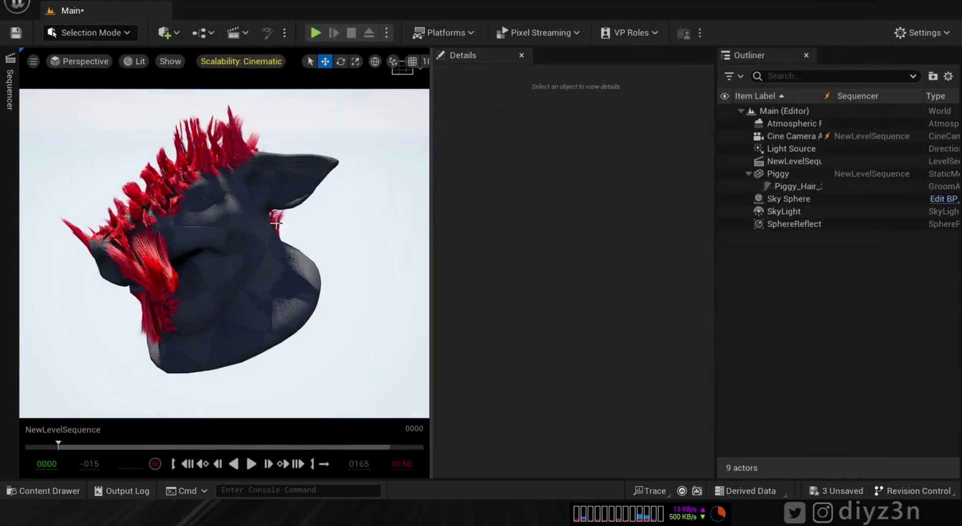
click(88, 62)
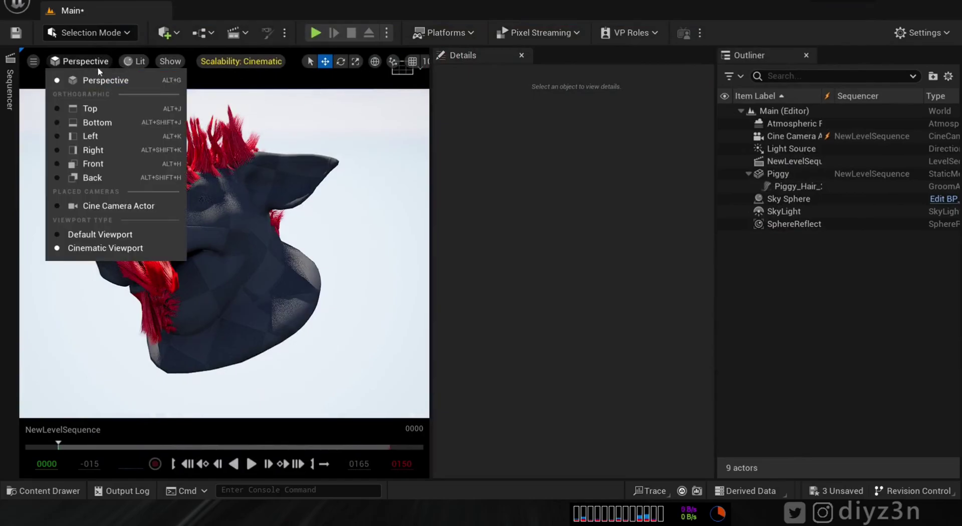
click(90, 62)
click(131, 216)
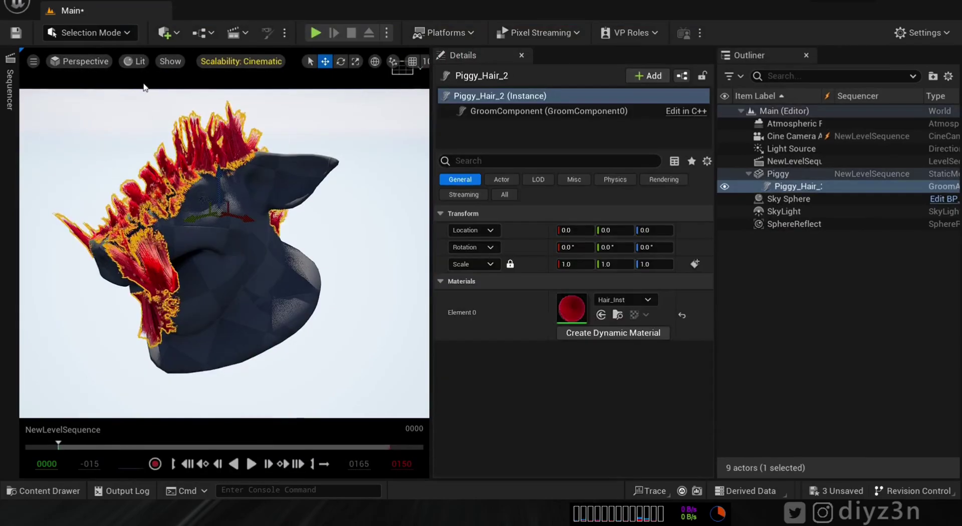
click(134, 62)
click(193, 215)
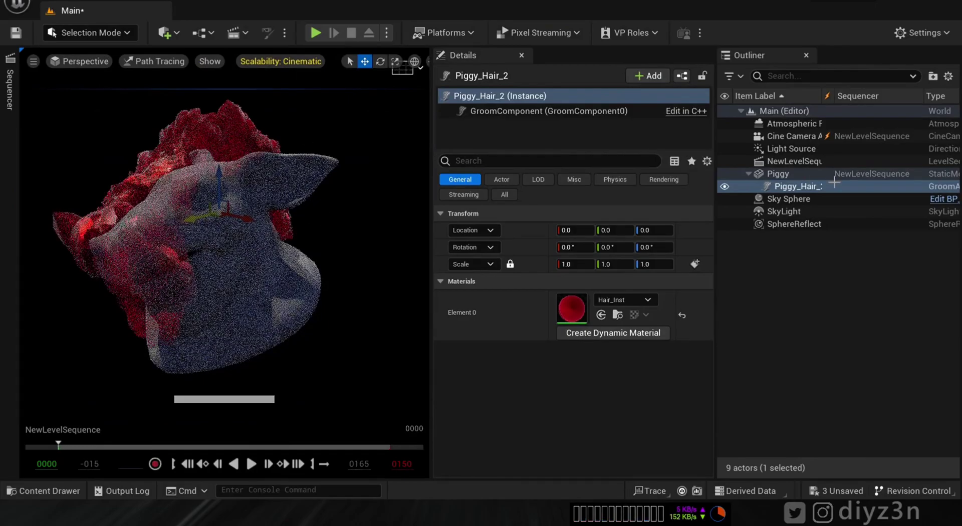
click(219, 134)
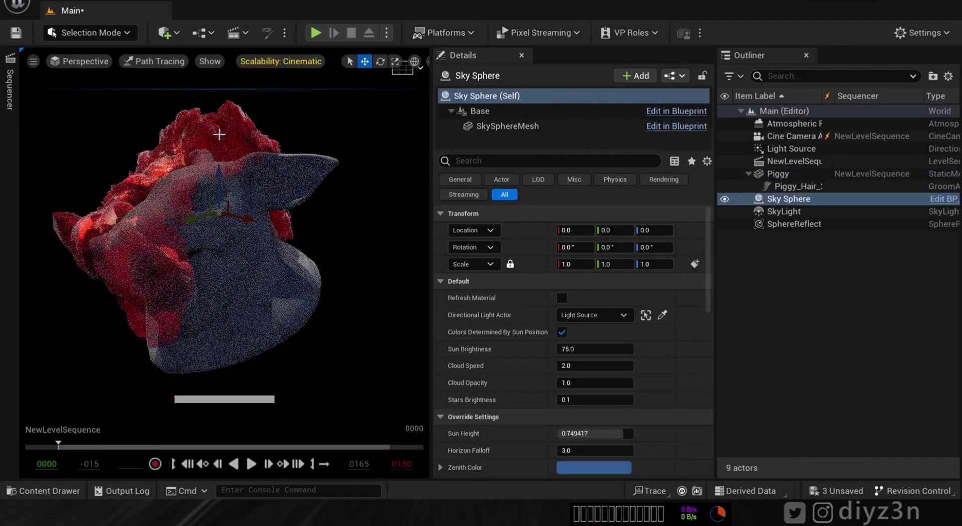
- Return the viewport to Lit mode and set the Hair Width of Piggy_Hair_2's GroomComponent to 0.001
click(153, 61)
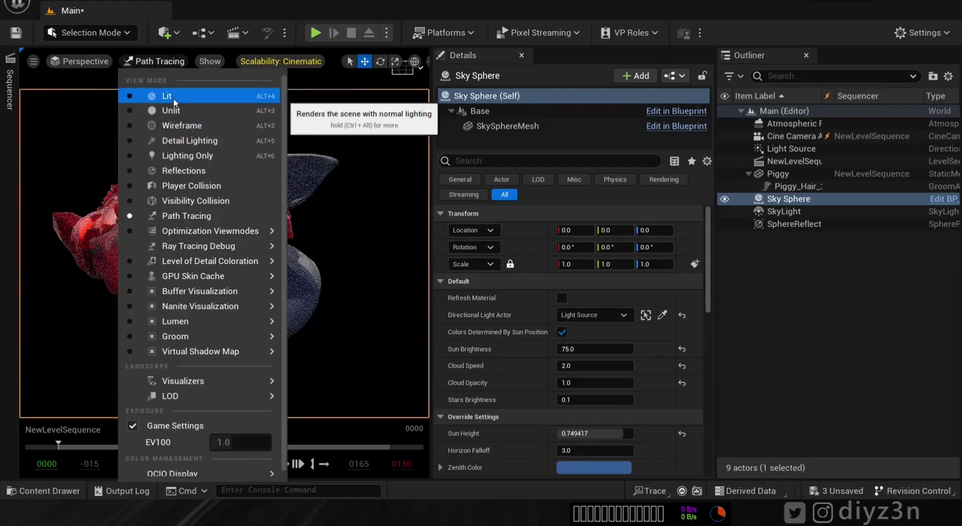
click(214, 94)
click(795, 186)
click(547, 111)
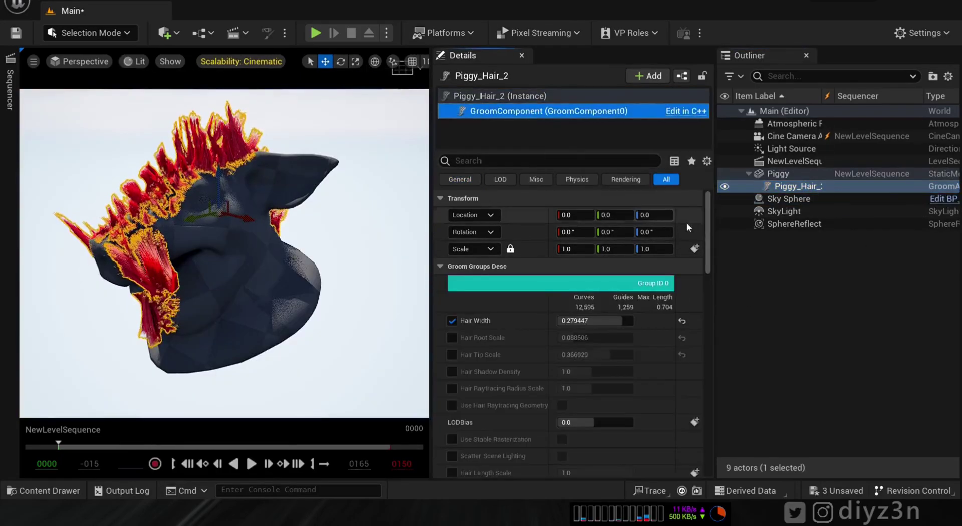
scroll(705, 245, down, 2)
click(623, 291)
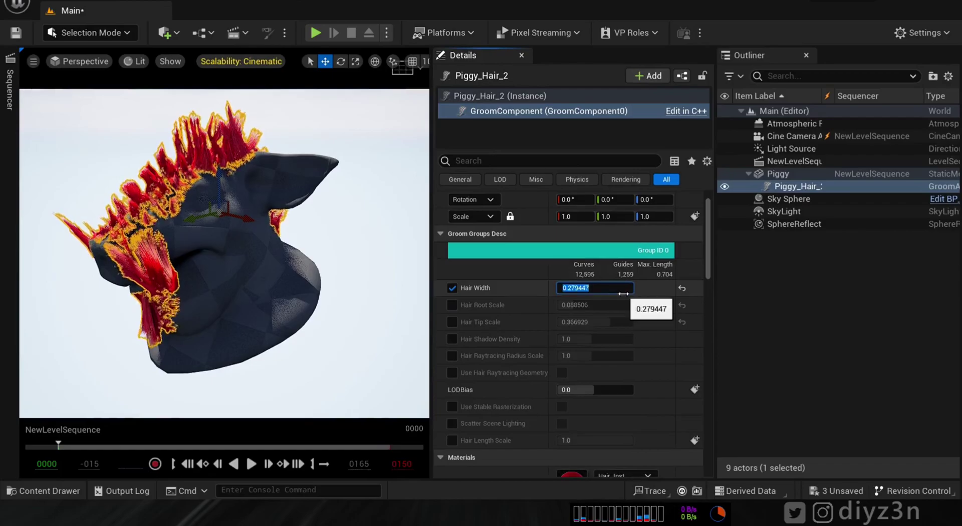
text(0.001)
key(Return)
click(360, 242)
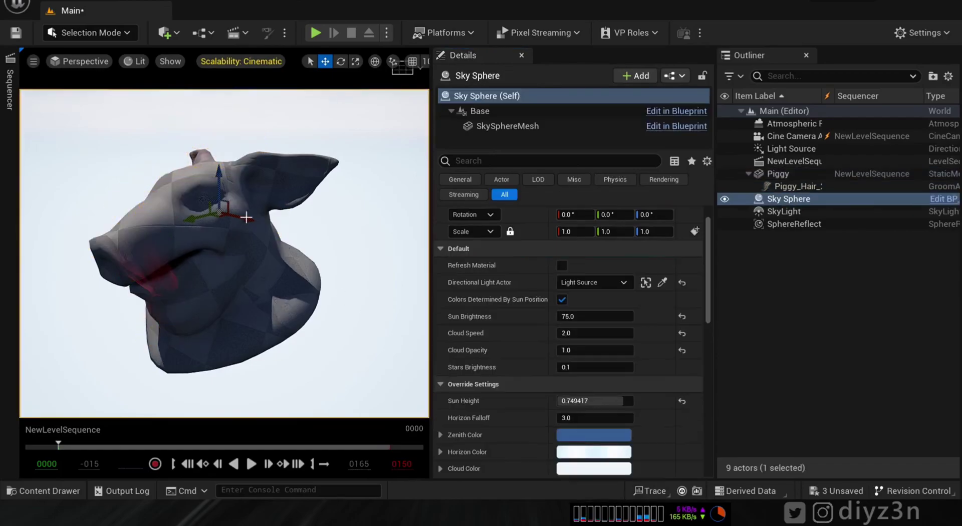
- Switch the viewport to Path Tracing and inspect the thinned hair on the pig head from another angle
click(99, 64)
click(135, 61)
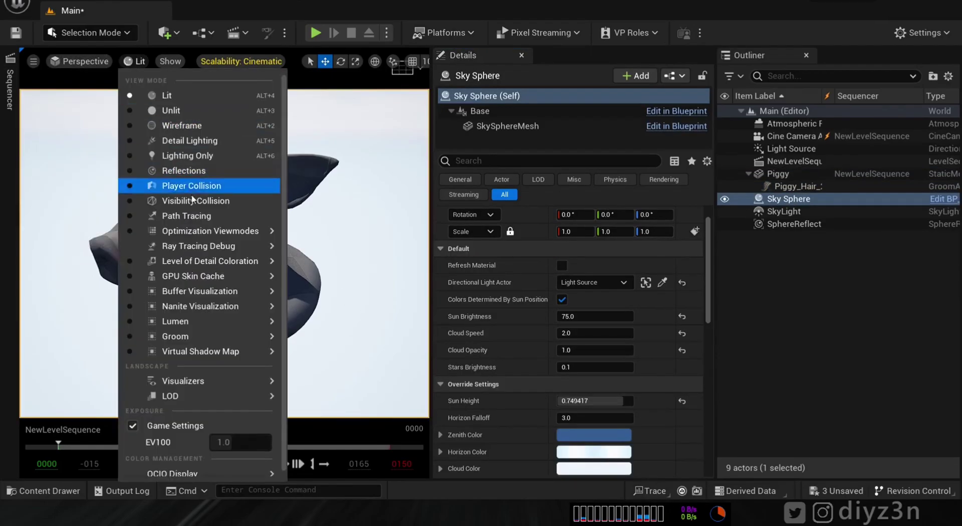
click(160, 217)
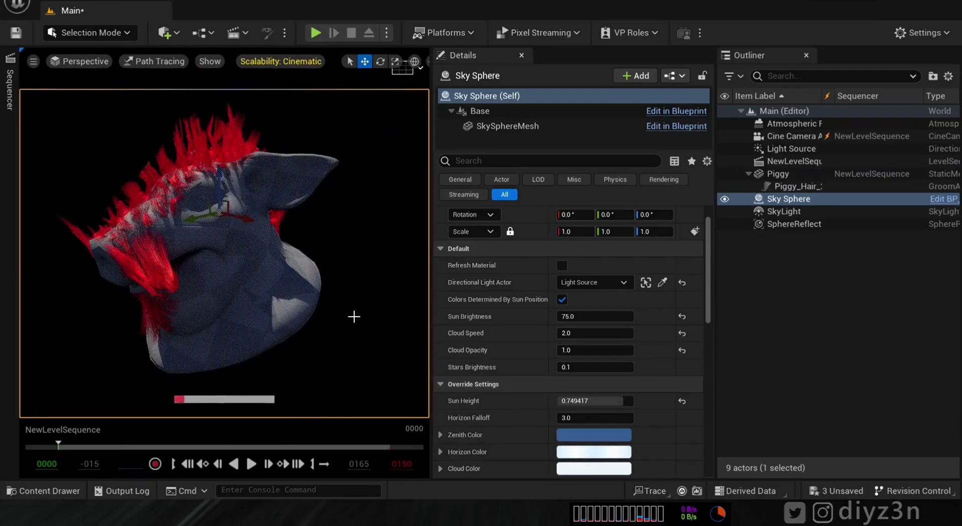
mouse_move(301, 322)
right_down()
mouse_move(376, 358)
mouse_move(298, 321)
mouse_move(306, 326)
right_up()
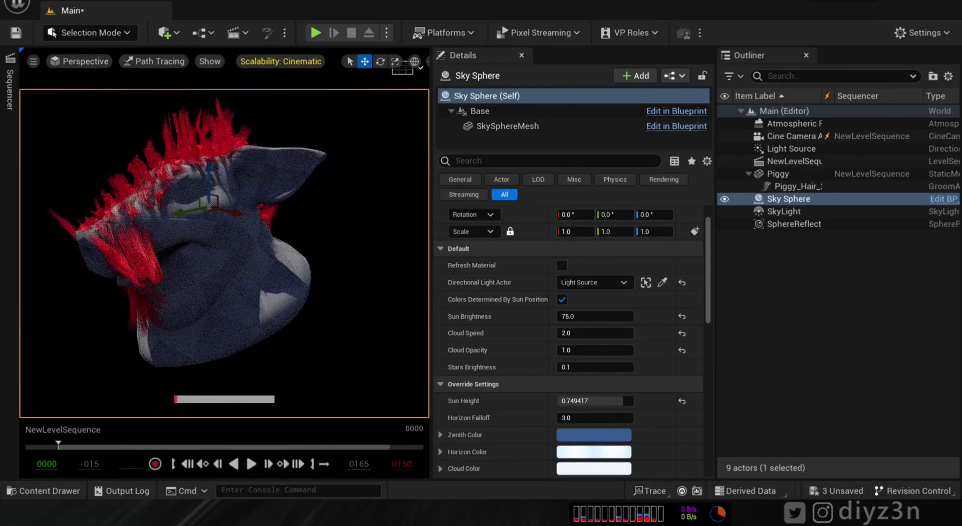
click(285, 332)
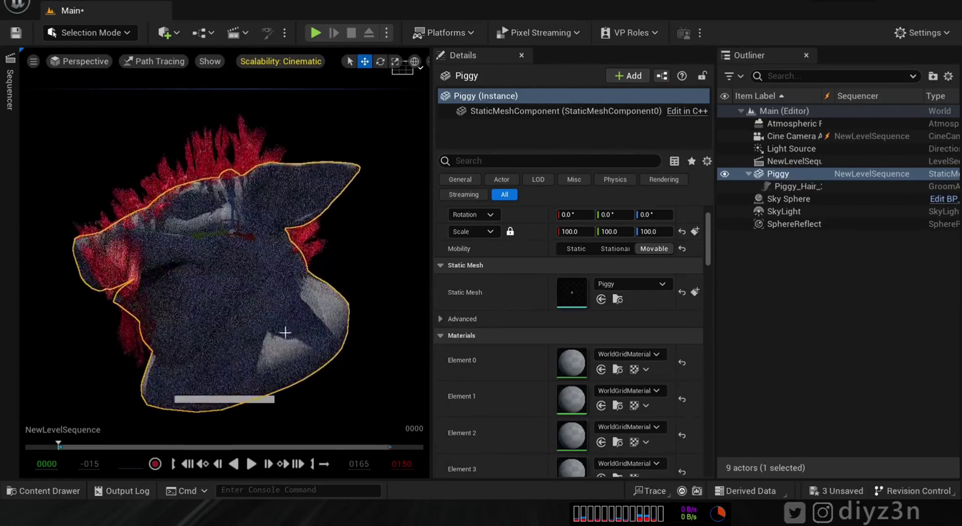
right_drag(285, 332, 295, 358)
click(383, 243)
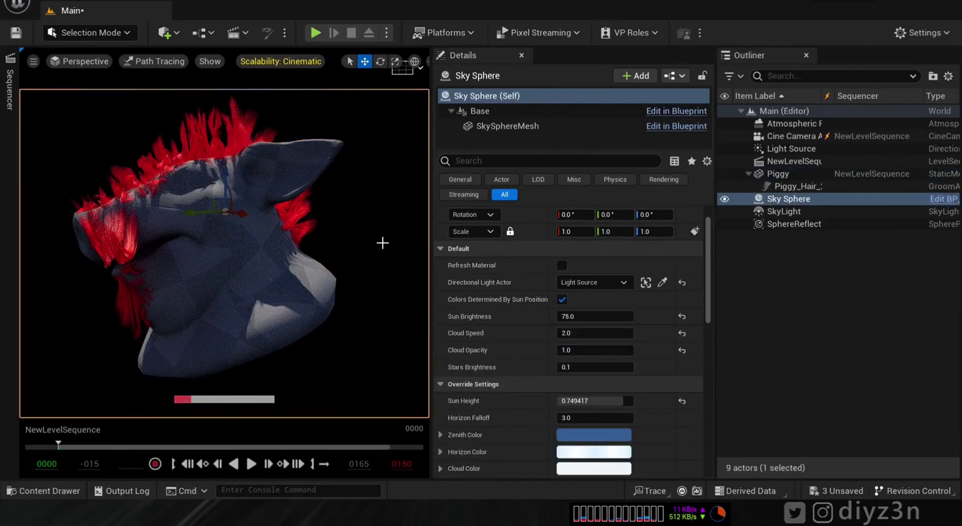
- Assign Landscape_Material to Element 0 of the Piggy mesh
click(320, 306)
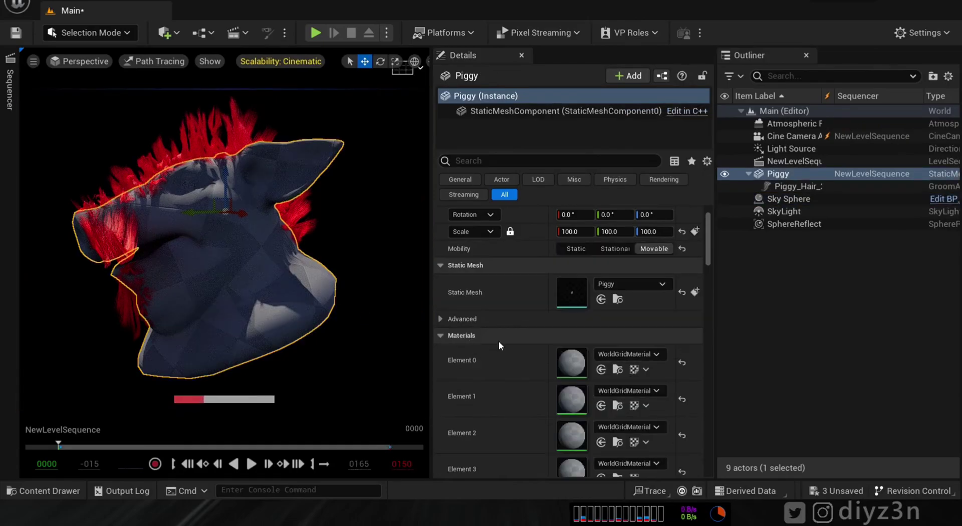
click(634, 354)
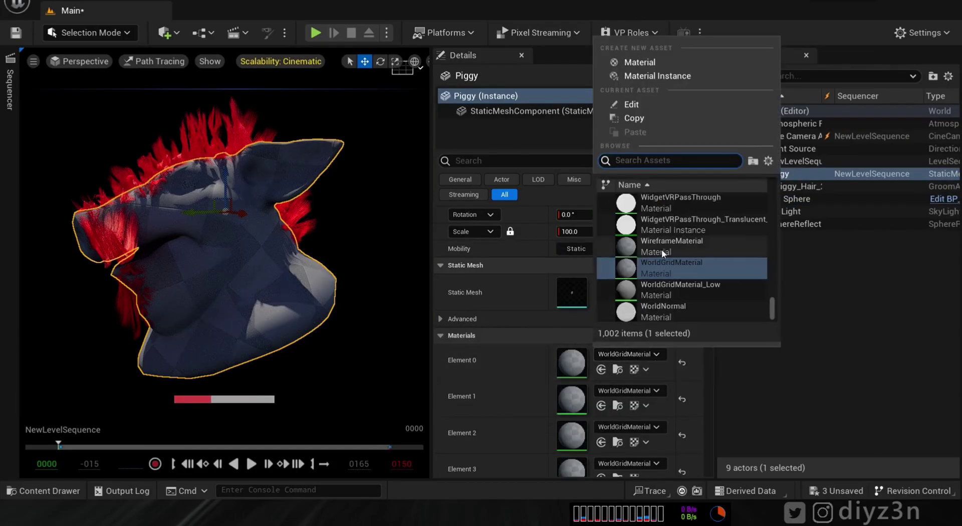
scroll(756, 223, up, 10)
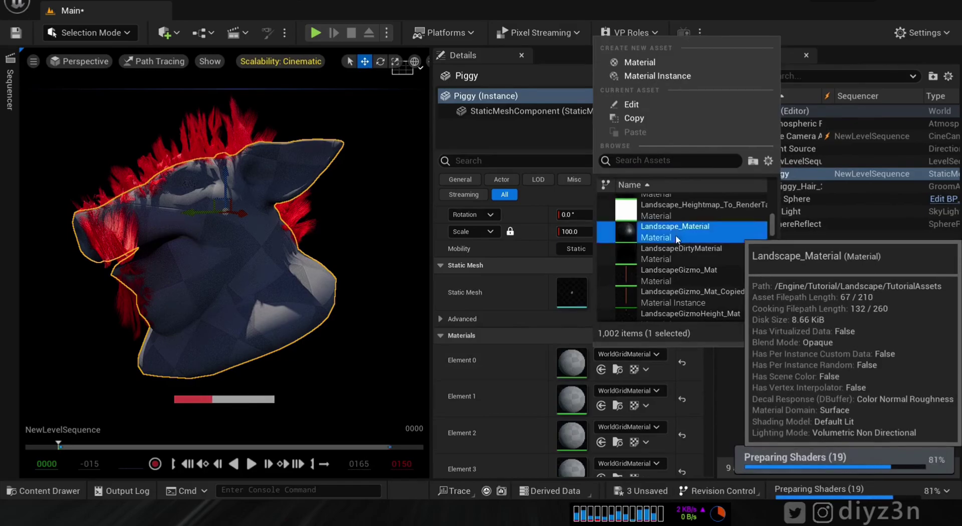
click(675, 236)
click(344, 350)
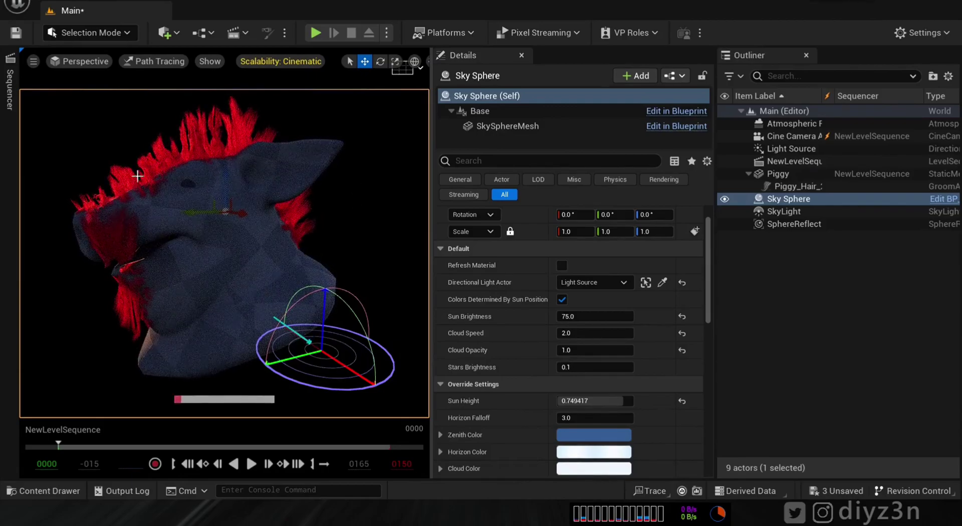
- Open Piggy_Hair_2's Hair_Inst material, reset Backlit to its default 0.0 and raise Roughness to about 4.58
click(789, 198)
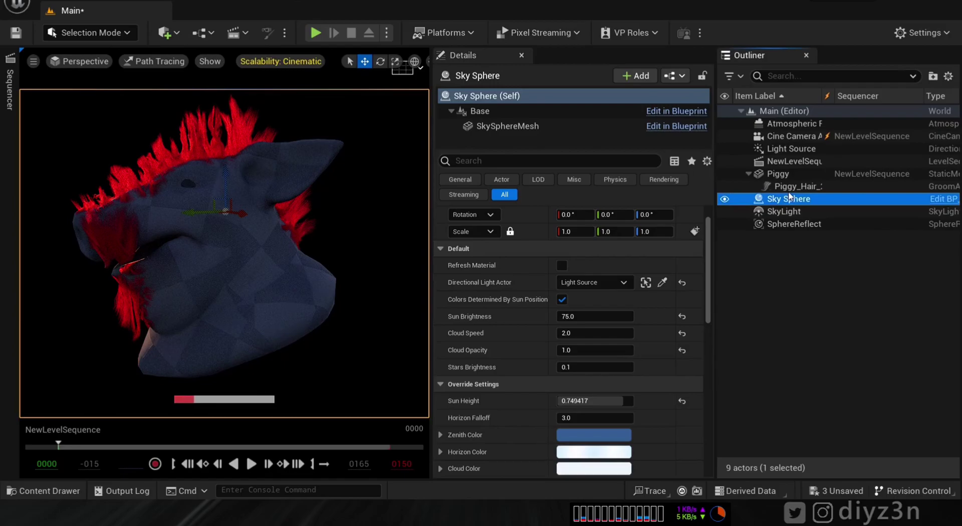
click(794, 186)
double_click(561, 307)
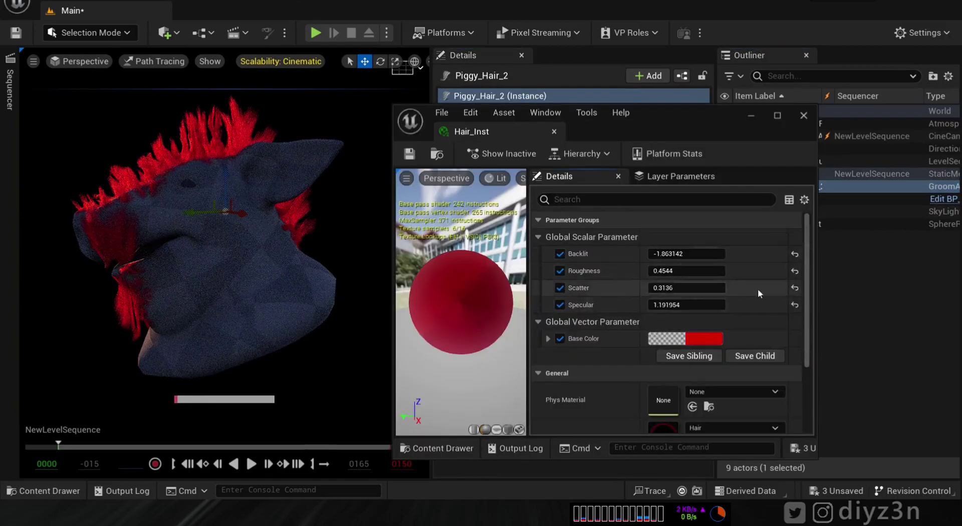
click(561, 254)
click(561, 254)
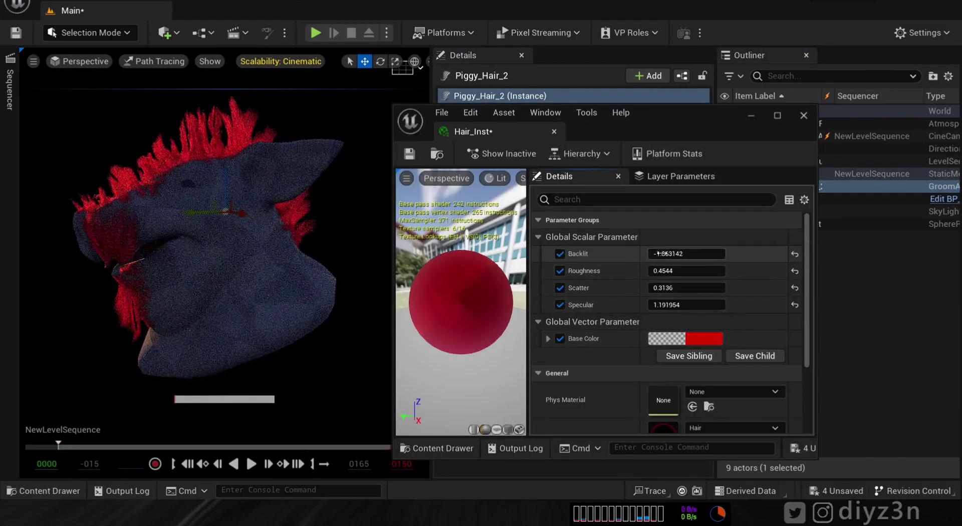
drag(662, 254, 721, 271)
click(795, 254)
- Adjust the hair material's Scatter to about 0.36 and Specular to about 1.53
click(562, 286)
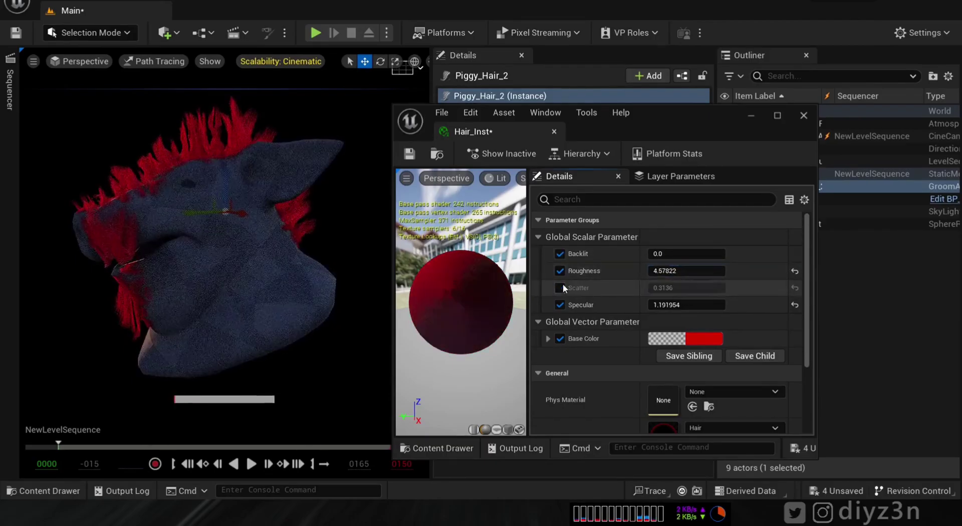
click(562, 286)
mouse_move(662, 289)
mouse_down()
mouse_move(686, 288)
mouse_move(649, 288)
mouse_move(693, 288)
mouse_move(667, 305)
mouse_up()
- Set Scatter to 0.8 and the R channel of Base Color to 0.2 in Hair_Inst
click(548, 338)
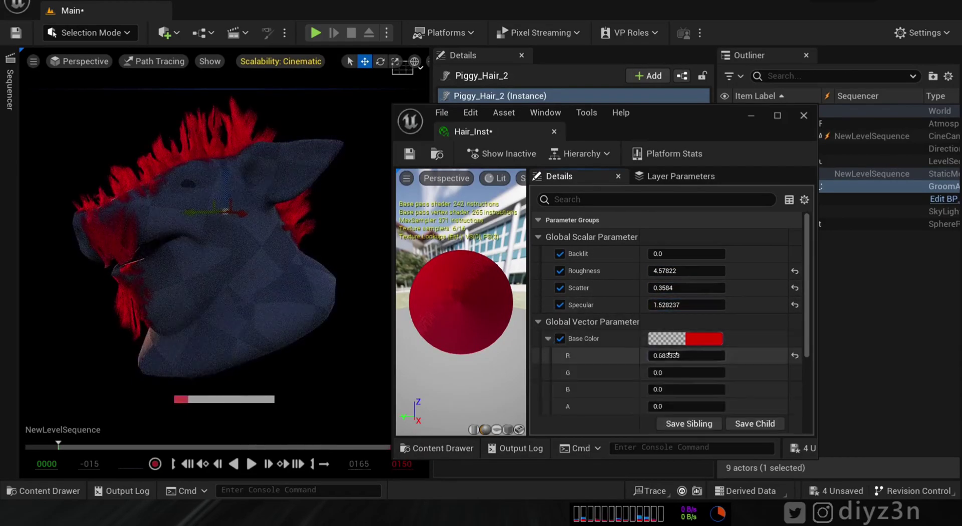
drag(672, 356, 656, 356)
drag(662, 290, 666, 288)
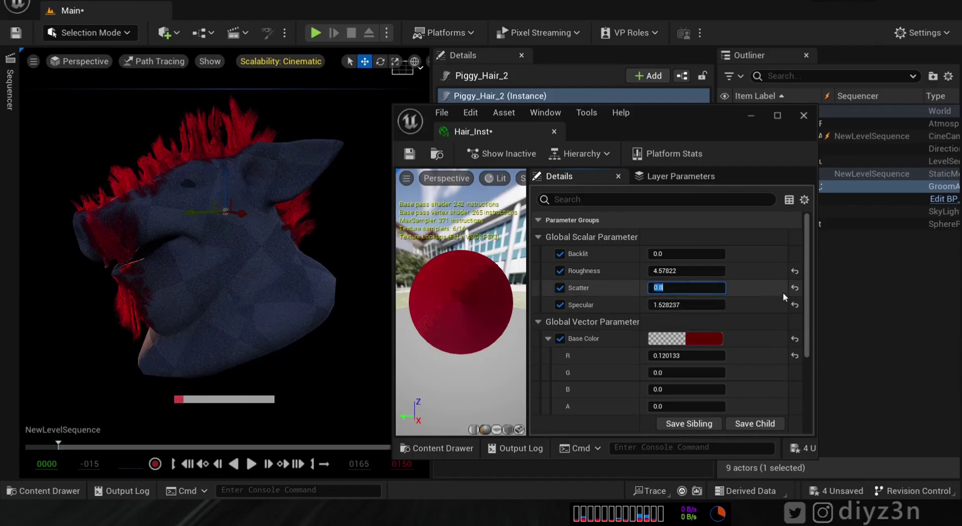
click(656, 355)
text(0.2)
key(Return)
- Lower Roughness to about 0.81, try Scatter at 0 and 0.1, and set it to 0.3
mouse_move(683, 271)
mouse_down()
mouse_move(651, 271)
mouse_move(686, 272)
mouse_up()
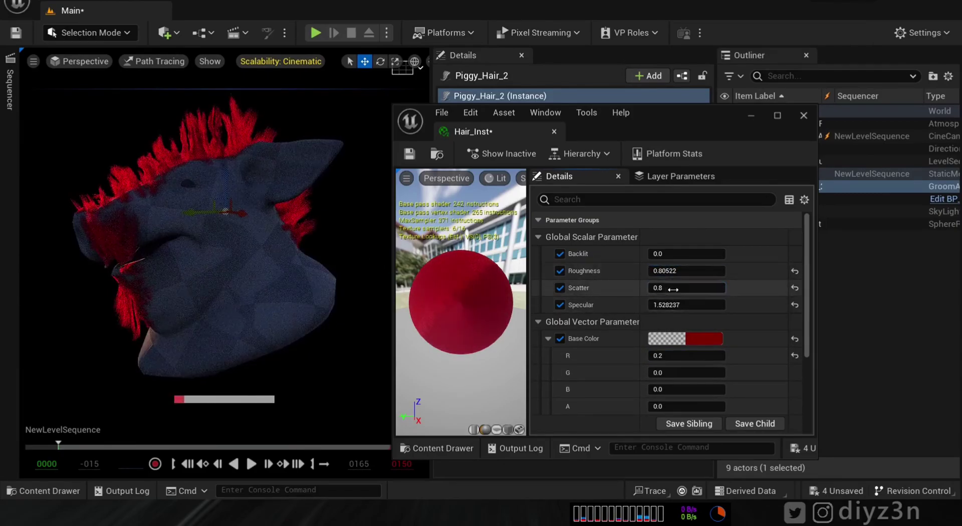
click(672, 289)
text(0)
key(Return)
text(0.1)
key(Return)
text(0.3)
key(Return)
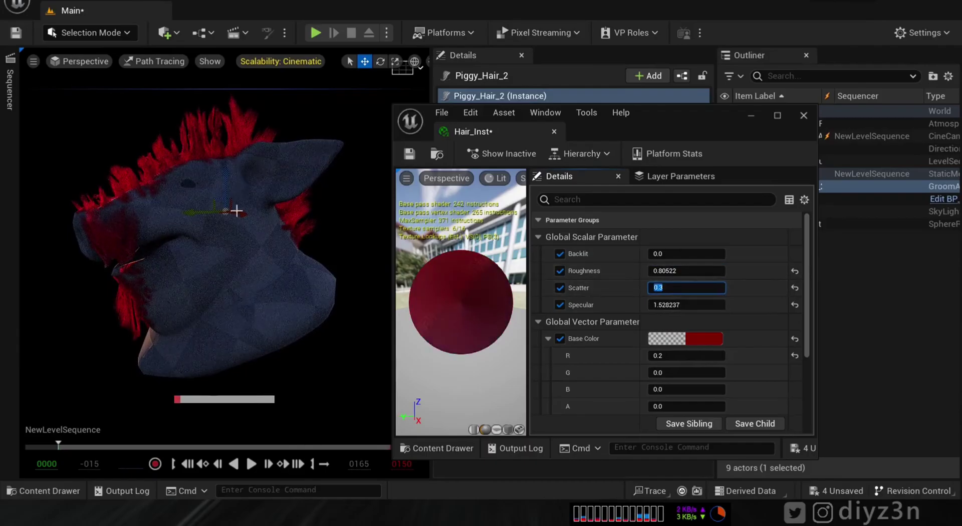
- Scrub NewLevelSequence to frame 138 to check the path-traced hair and close the Hair_Inst material editor
click(365, 260)
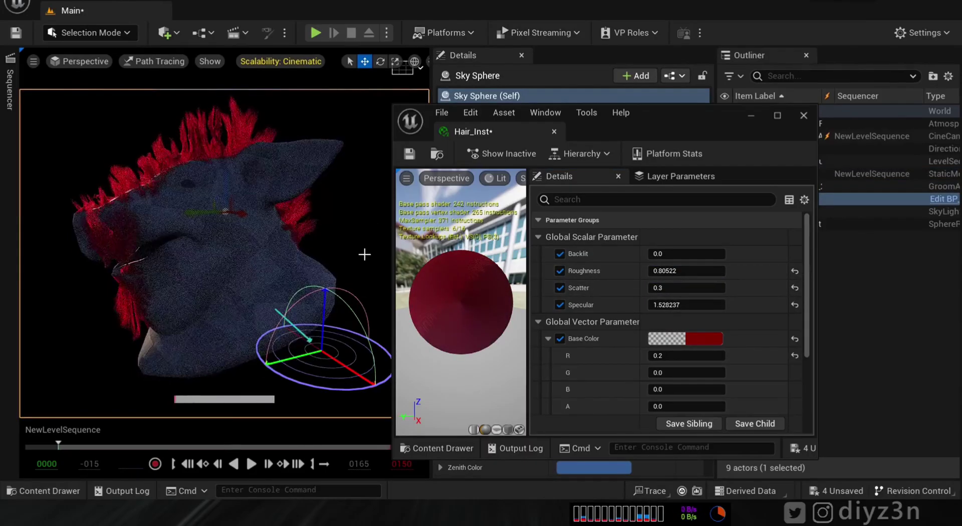
drag(58, 445, 362, 440)
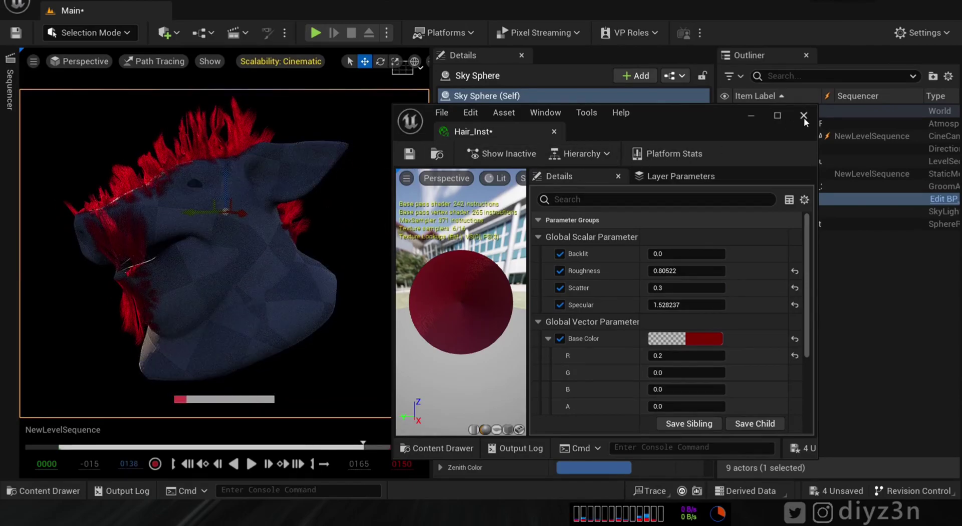
click(803, 116)
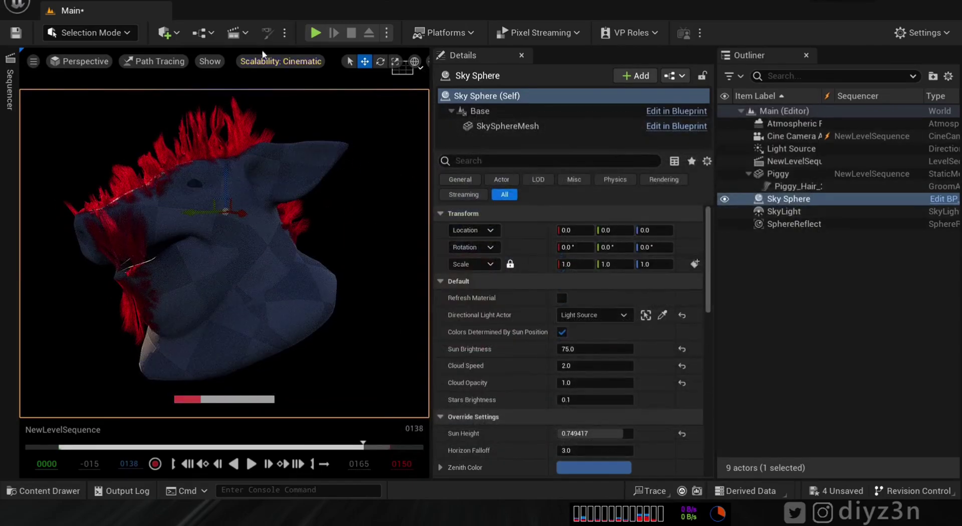
- Add a PostProcessVolume to the level and select it for editing
click(164, 32)
mouse_move(255, 207)
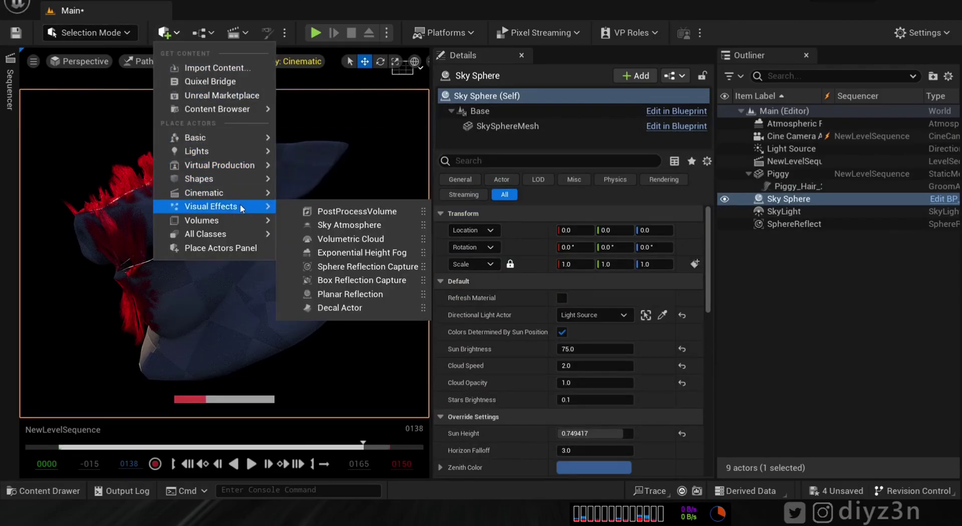
click(354, 212)
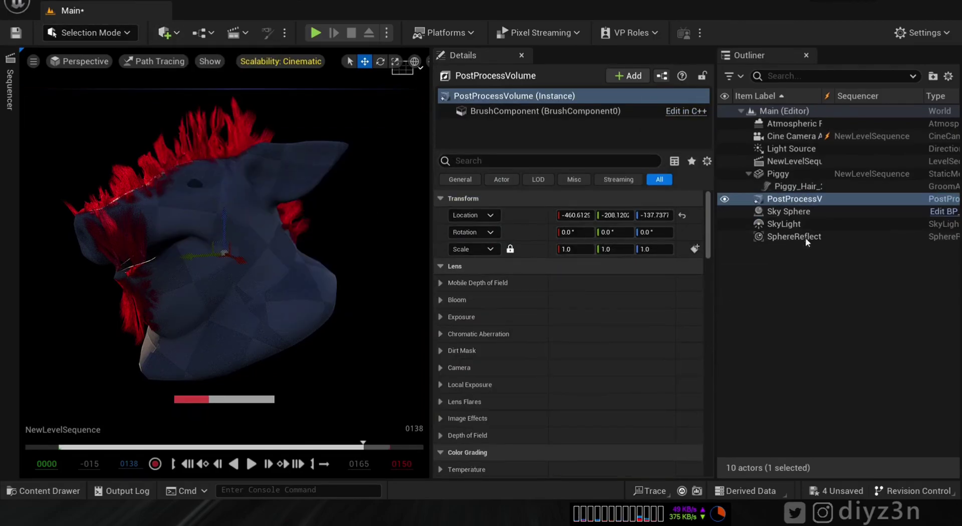
click(791, 186)
click(793, 198)
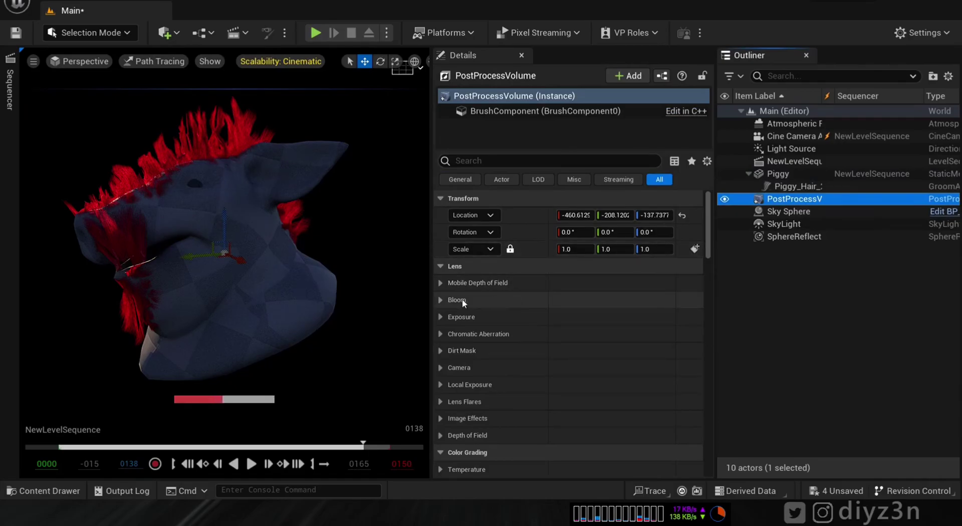
- Override the PostProcessVolume's Bloom Intensity and raise it to about 3.29
click(439, 300)
click(461, 334)
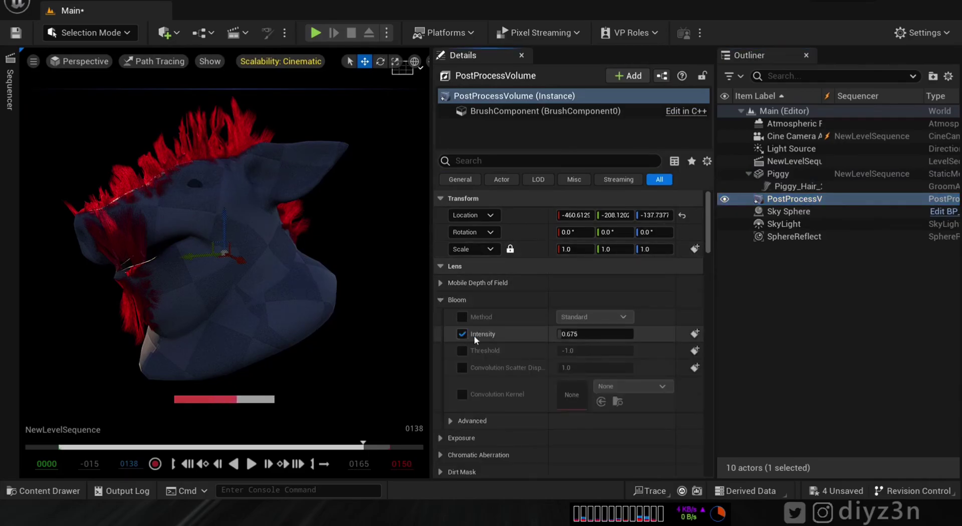
drag(571, 334, 601, 333)
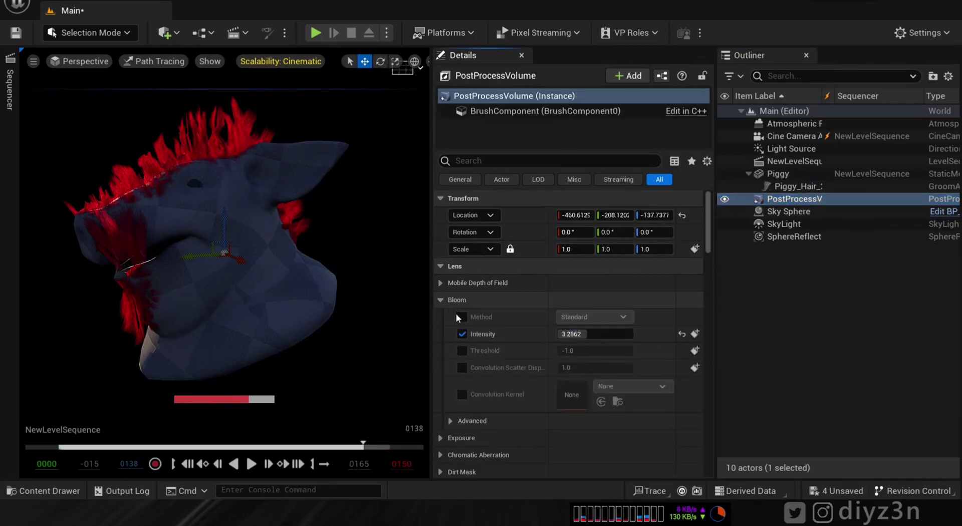
click(452, 299)
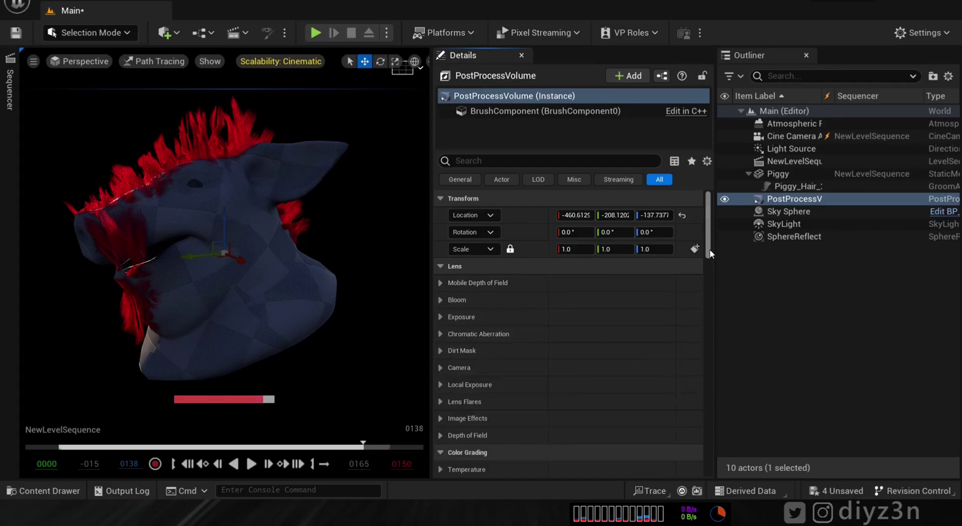
- Override the Film Slope at about 0.94 and enable Infinite Extent (Unbound) on the PostProcessVolume
drag(709, 248, 704, 291)
click(452, 318)
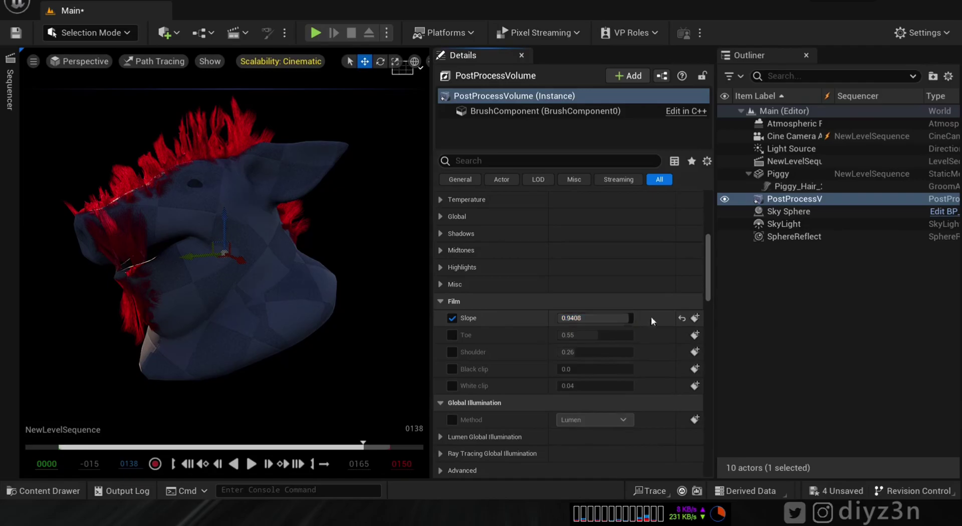
drag(704, 276, 707, 391)
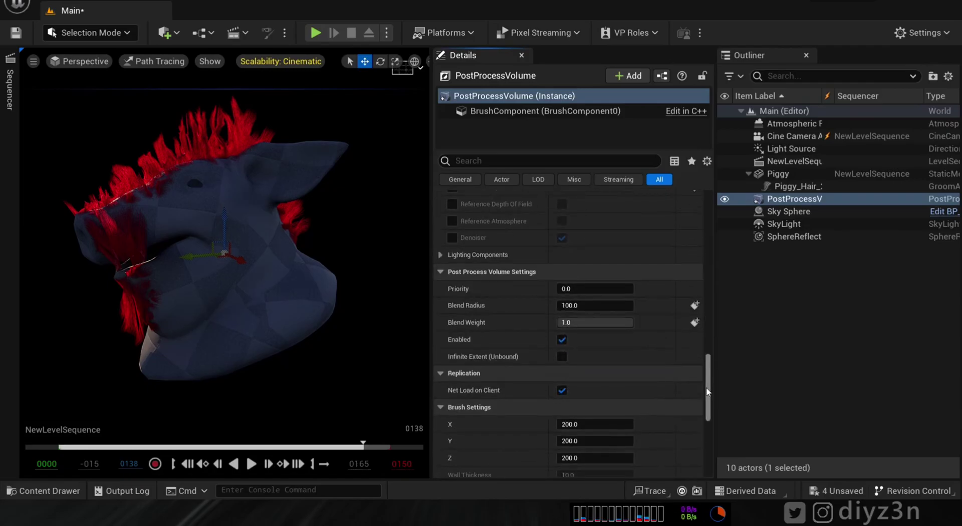
click(562, 356)
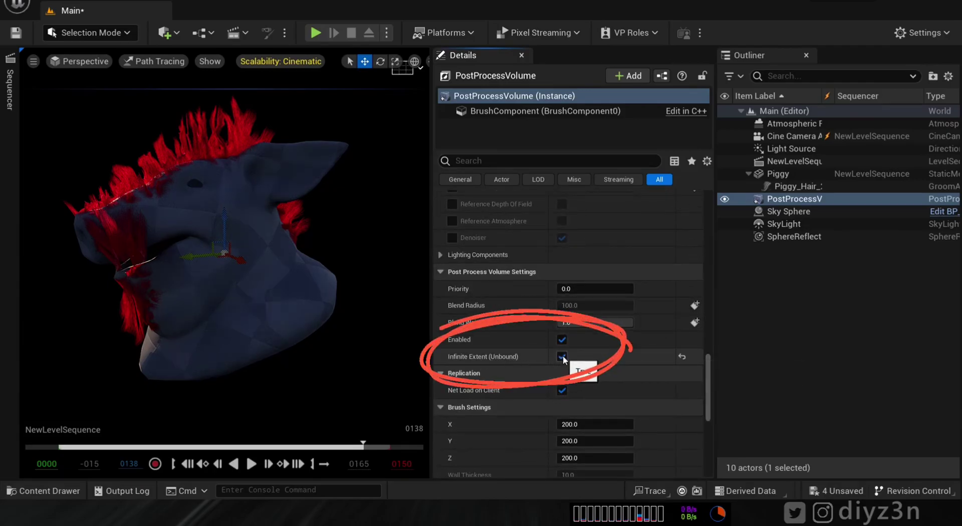
- Try another Film Slope value on the PostProcessVolume, remove the Slope override and collapse the Film settings
drag(708, 390, 680, 275)
mouse_move(600, 274)
mouse_down()
mouse_move(562, 275)
mouse_move(634, 275)
mouse_move(590, 274)
mouse_up()
click(452, 274)
click(441, 258)
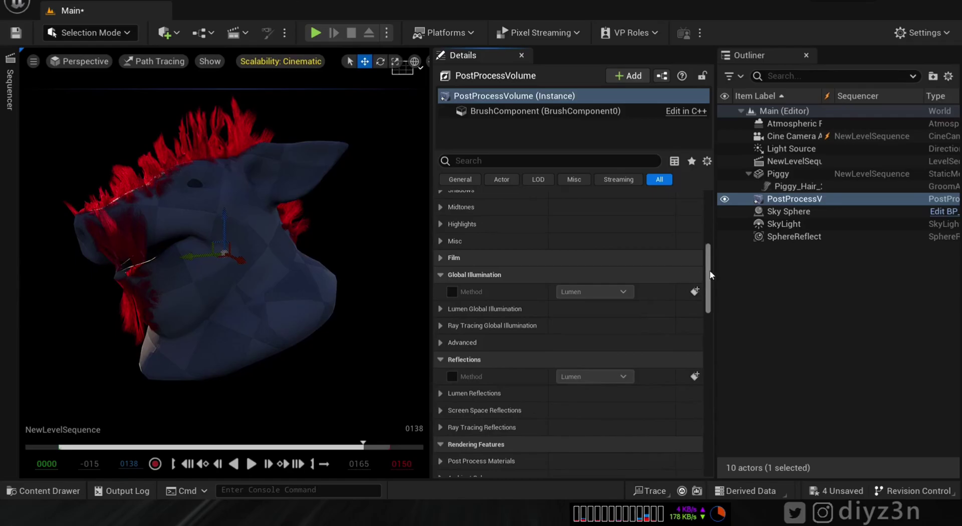
- Raise the PostProcessVolume's Bloom Intensity to about 3.8 and collapse the Bloom settings
drag(709, 270, 707, 223)
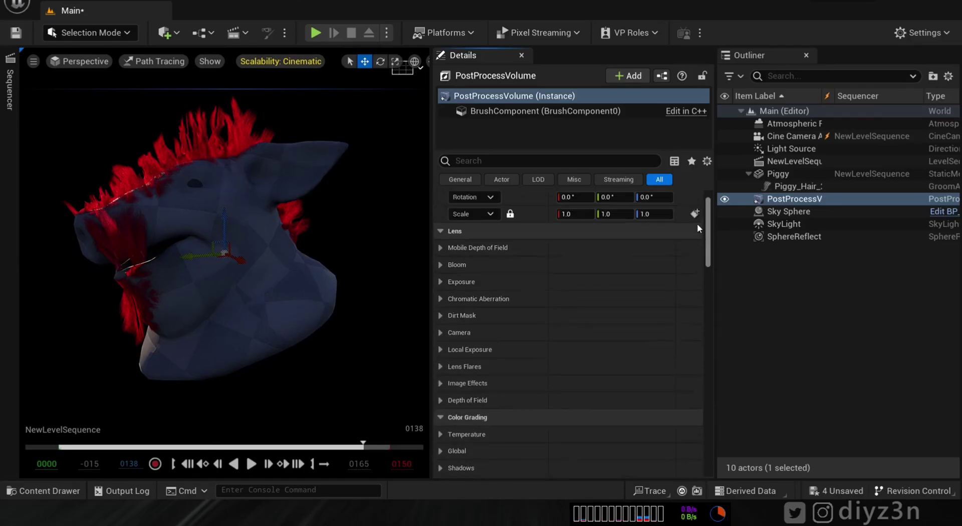
click(440, 264)
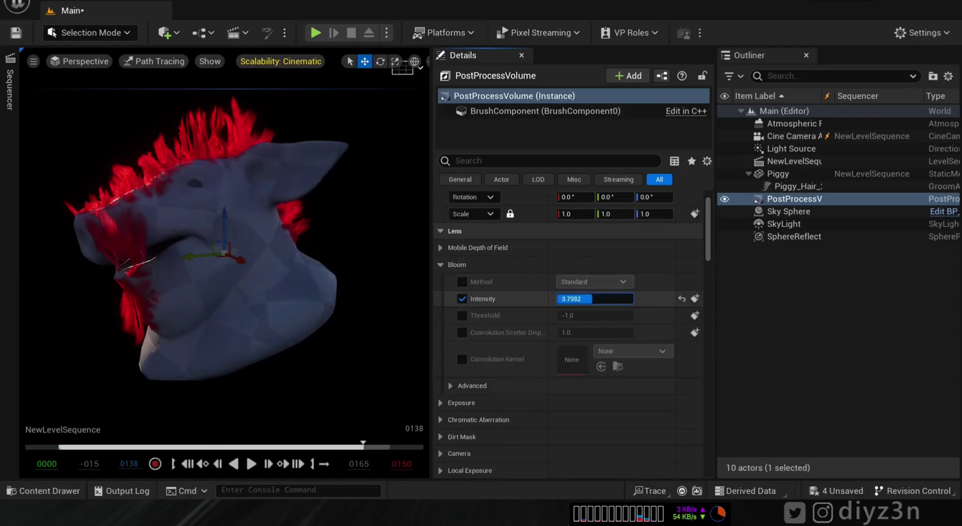
click(443, 265)
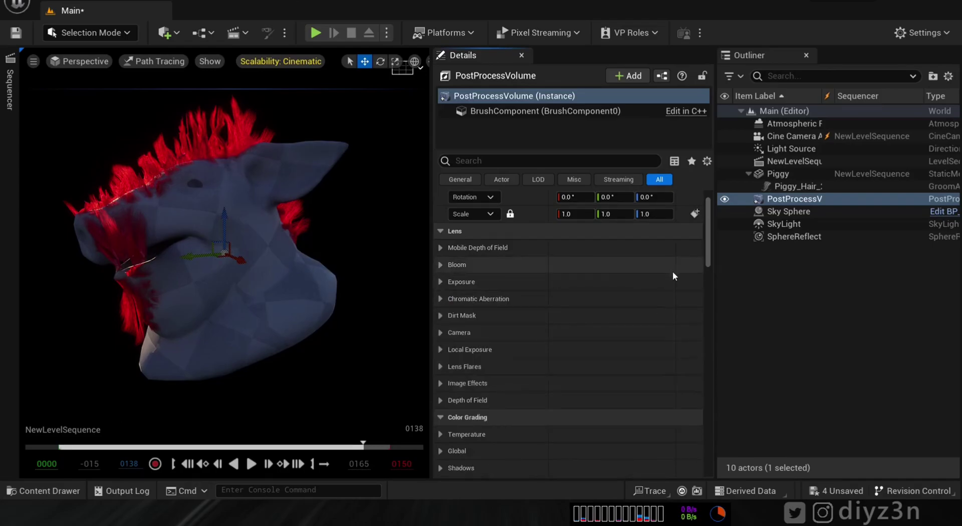
- Override the Chromatic Aberration Intensity with about 1.08 and collapse its settings
click(450, 299)
drag(576, 315, 606, 315)
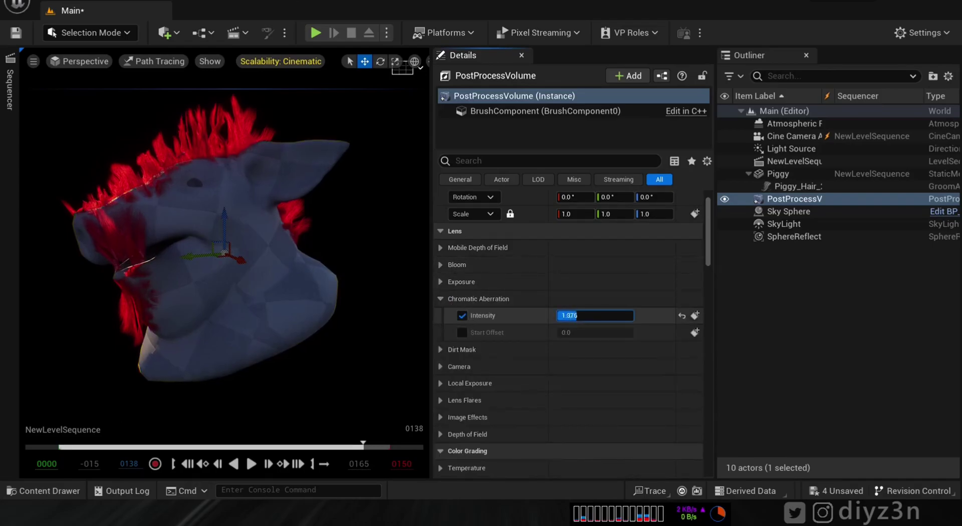
click(446, 298)
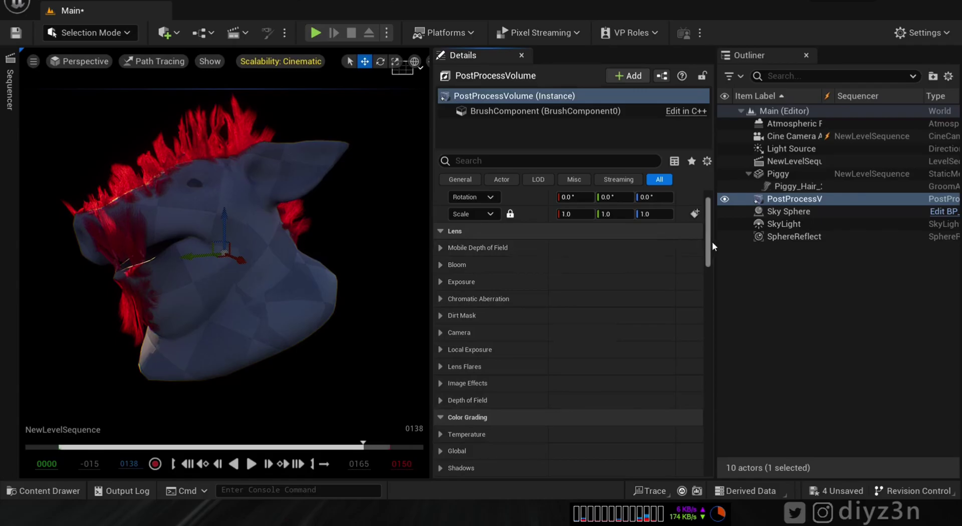
- Look over the Image Effects settings and collapse Global Illumination, Reflections and Film Grain to reach the Path Tracing settings
scroll(709, 264, down, 2)
drag(709, 264, 708, 282)
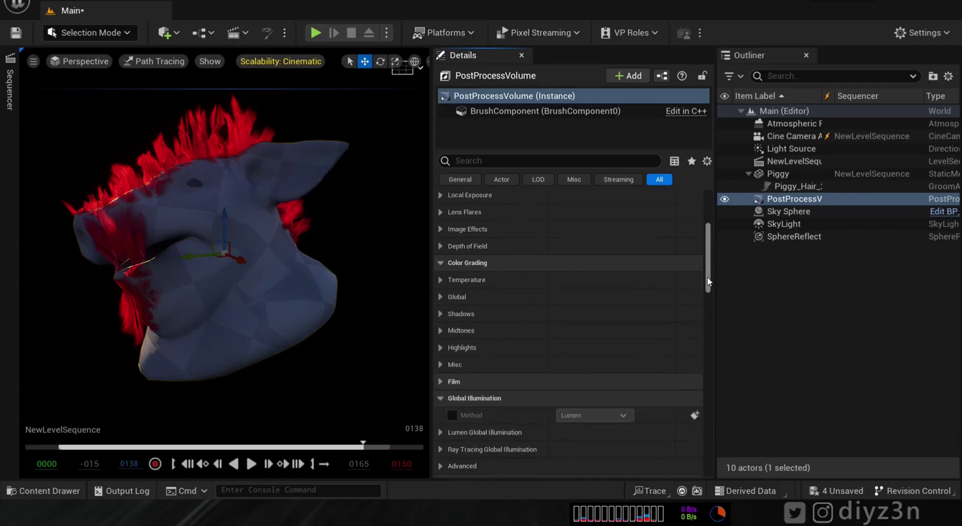
click(445, 229)
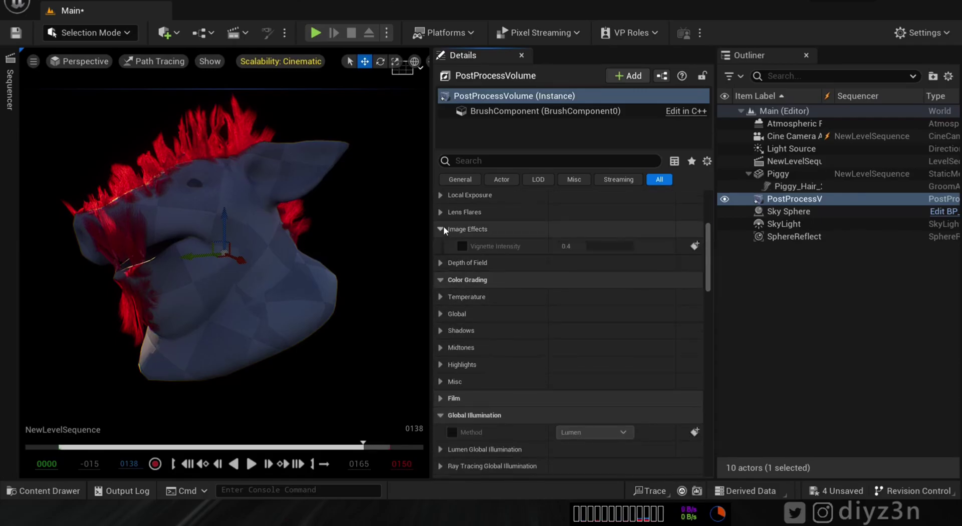
click(443, 228)
click(440, 398)
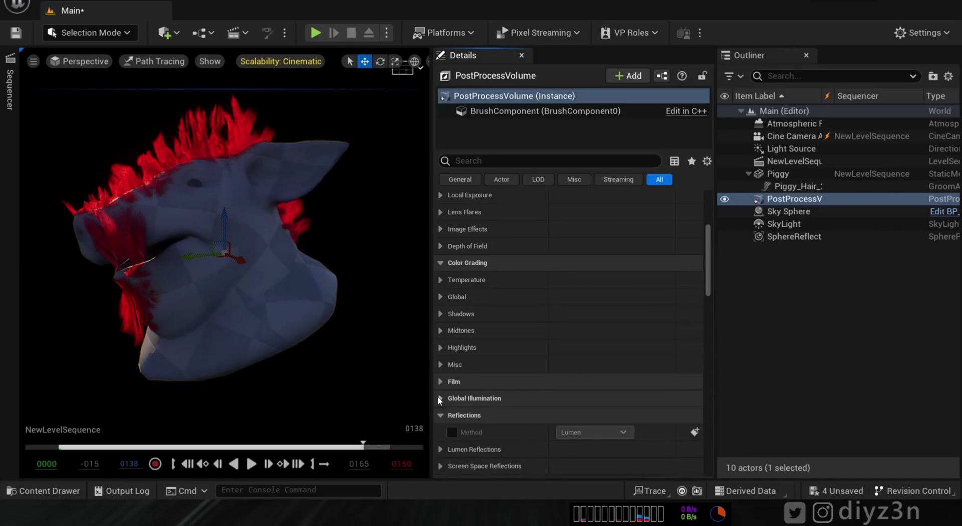
click(443, 417)
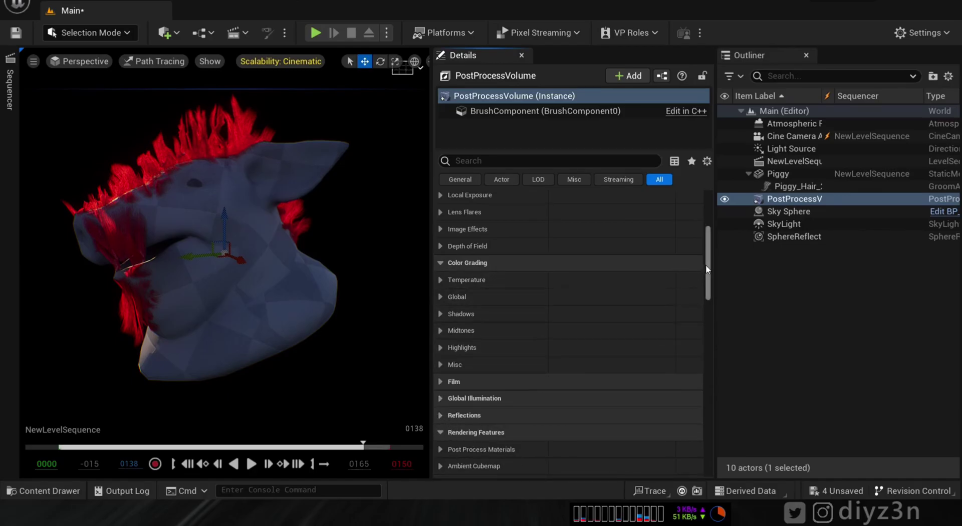
drag(706, 264, 711, 303)
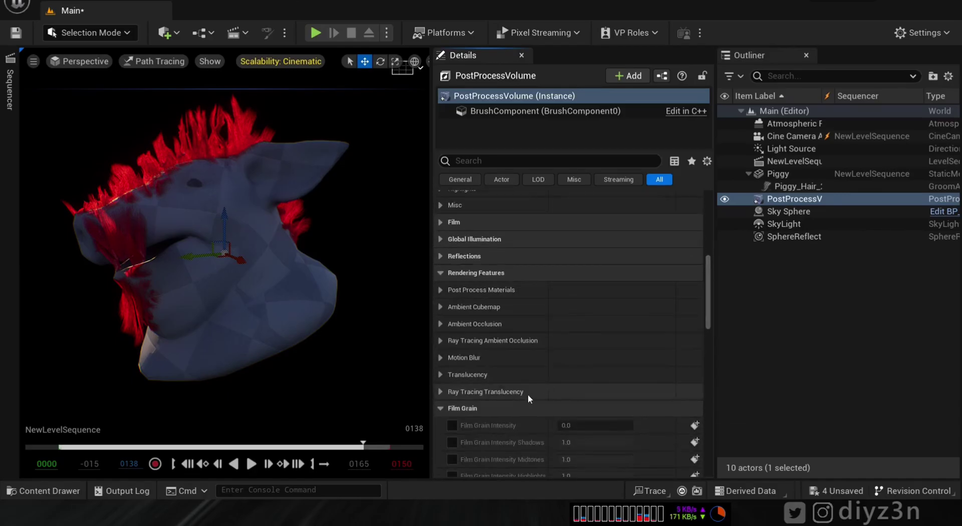
click(437, 410)
scroll(702, 329, down, 3)
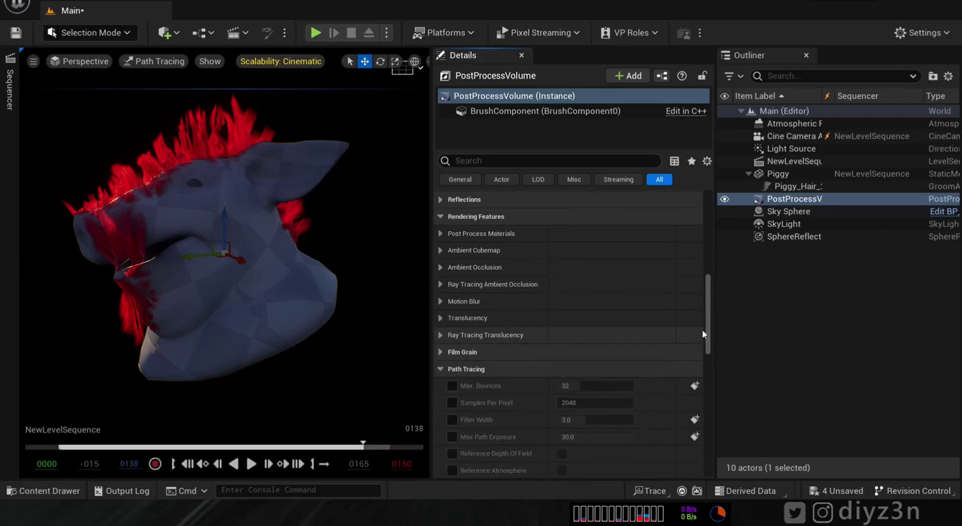
- Override the Path Tracing Samples Per Pixel and set it to 10
click(452, 402)
scroll(576, 391, down, 4)
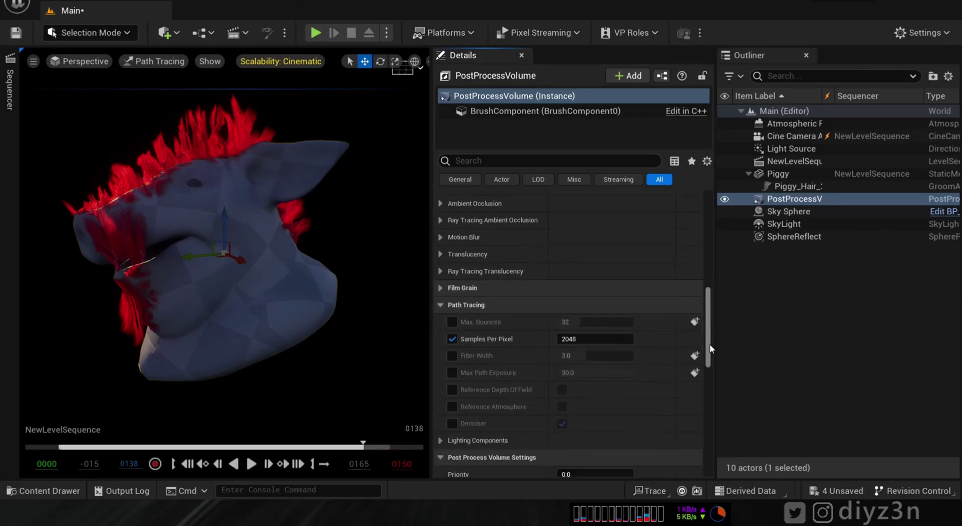
text(10)
key(Return)
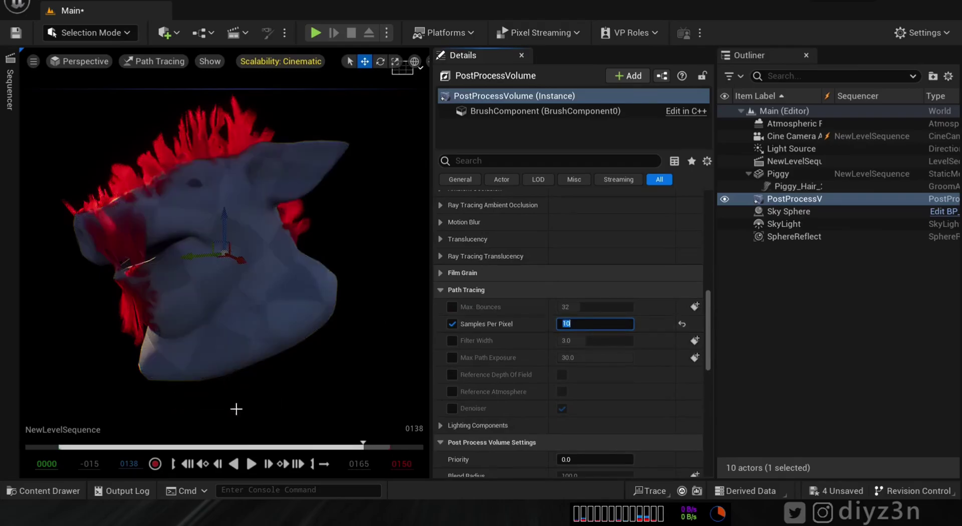
- Override the Denoiser, try it off with higher sample counts such as 100, and restore 2048 Samples Per Pixel with the Denoiser on
click(451, 408)
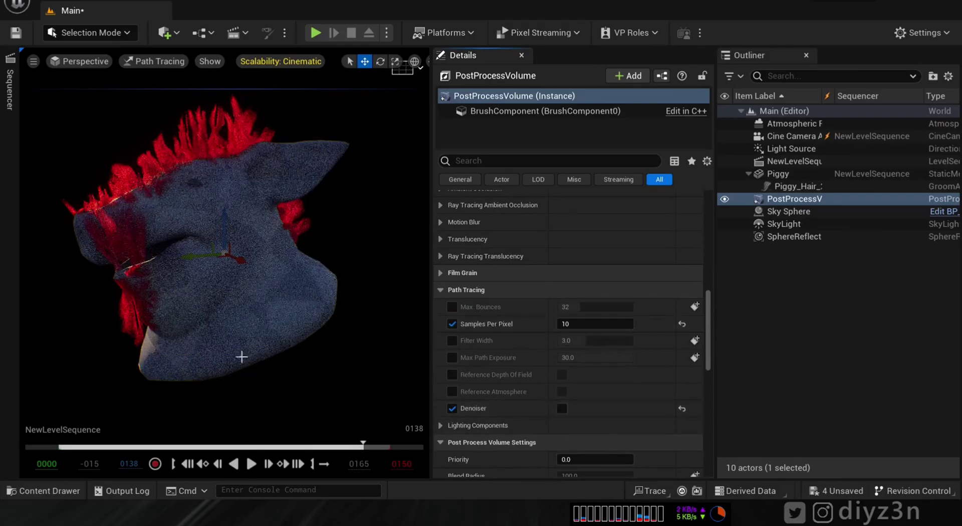
text(100)
key(Return)
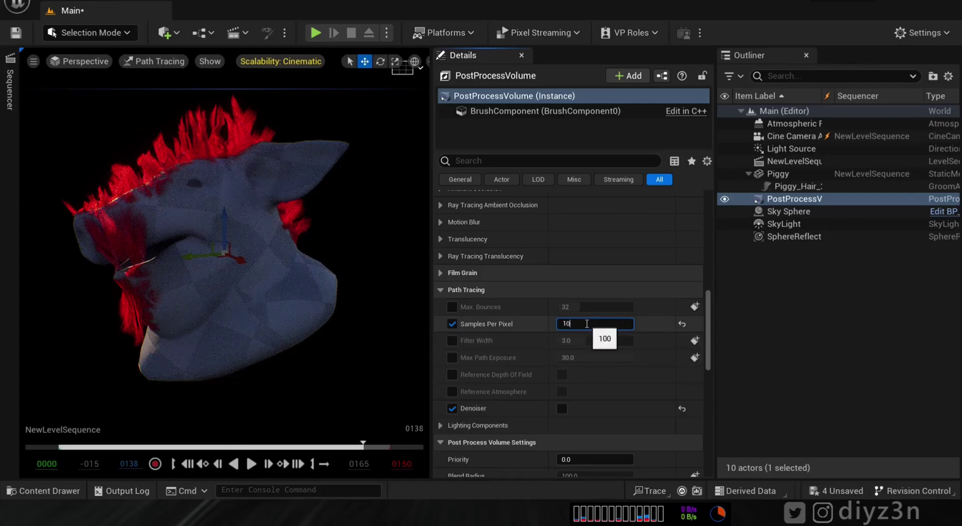
text(00)
key(Return)
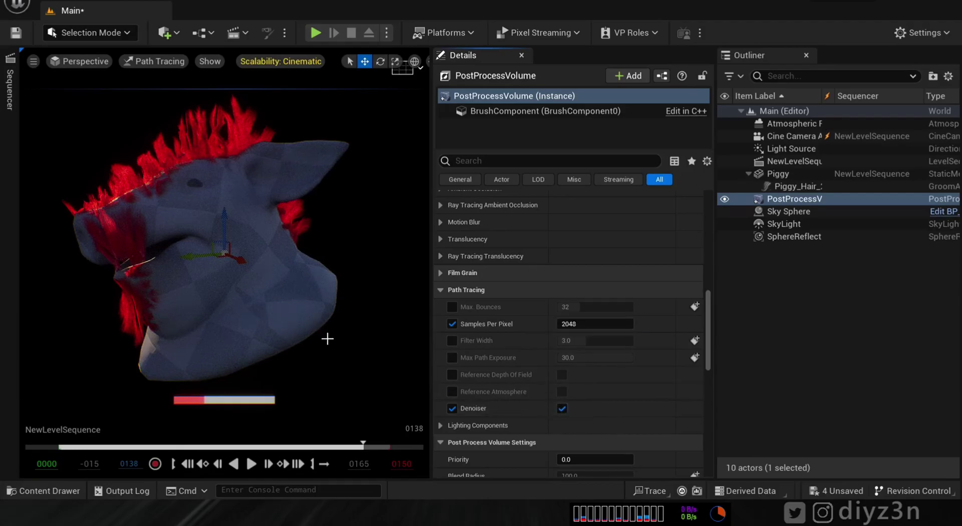
- Check the Film Grain settings, then override and enable Reference Atmosphere in the Path Tracing settings
click(441, 273)
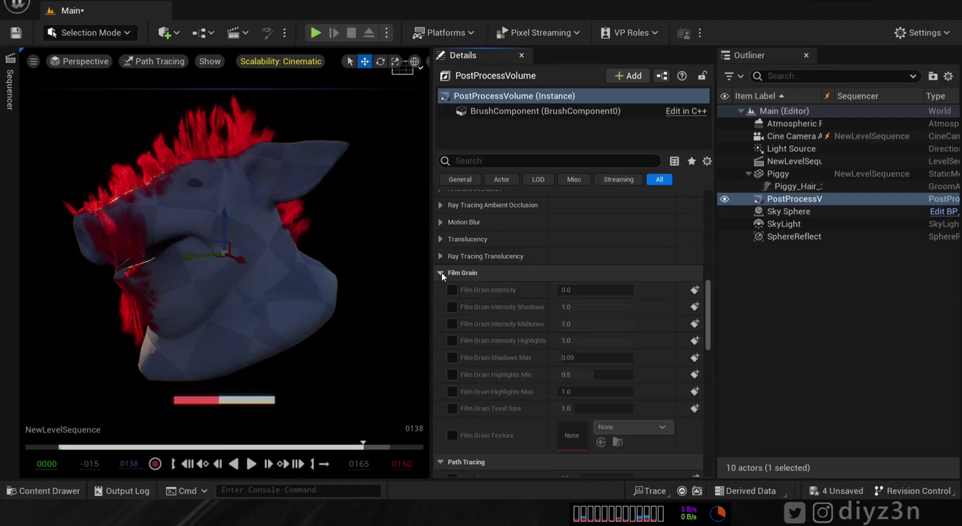
click(441, 273)
mouse_move(708, 326)
mouse_down()
mouse_move(708, 368)
mouse_move(708, 336)
mouse_up()
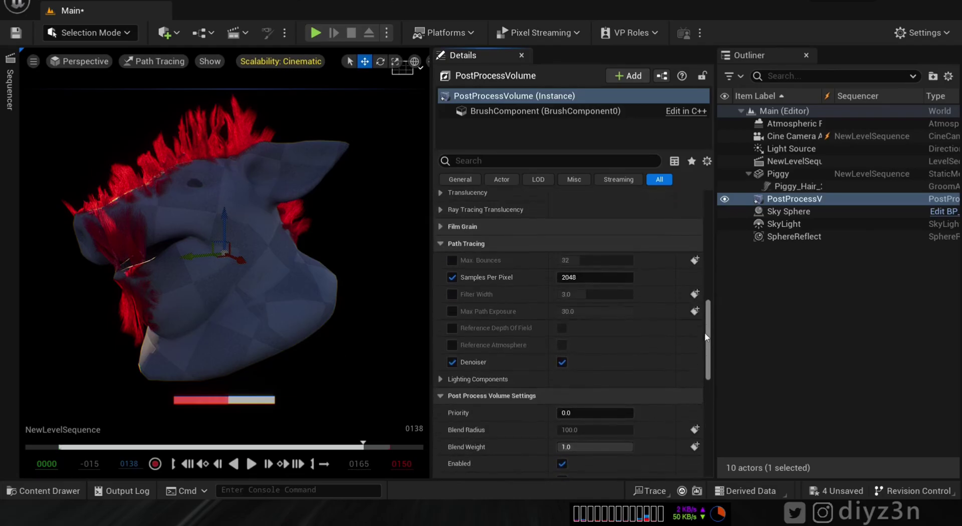
click(452, 345)
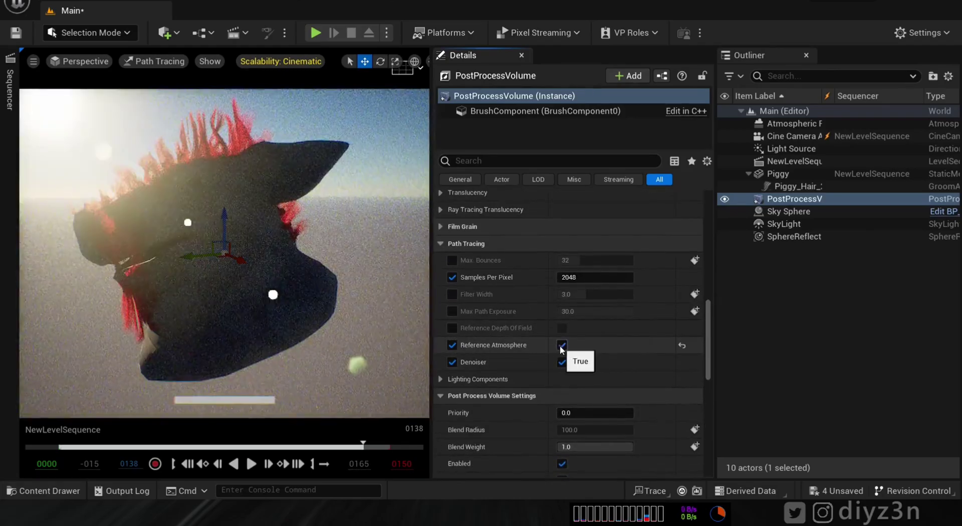
- Select the Sky Sphere and scrub NewLevelSequence through to frame 8 to check the pig against the path-traced sky
click(359, 246)
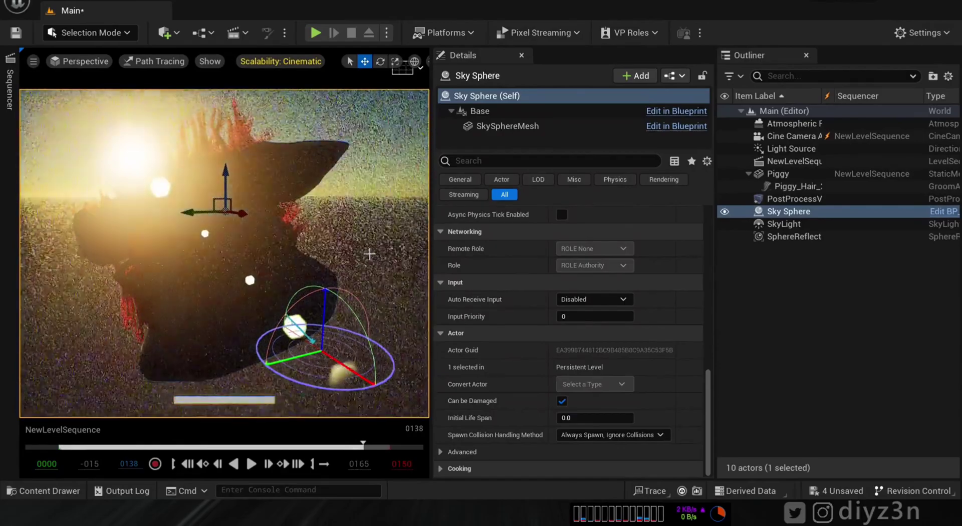
drag(96, 446, 371, 447)
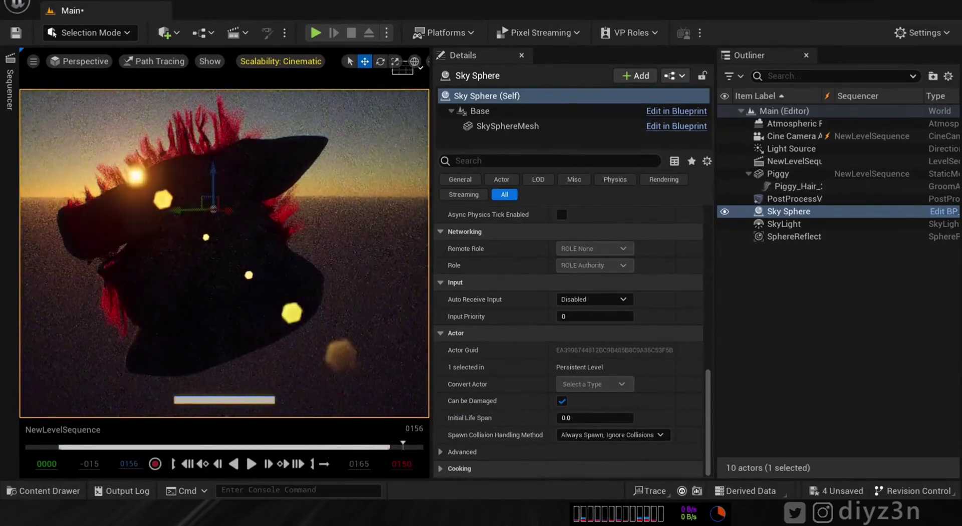
drag(362, 449, 60, 450)
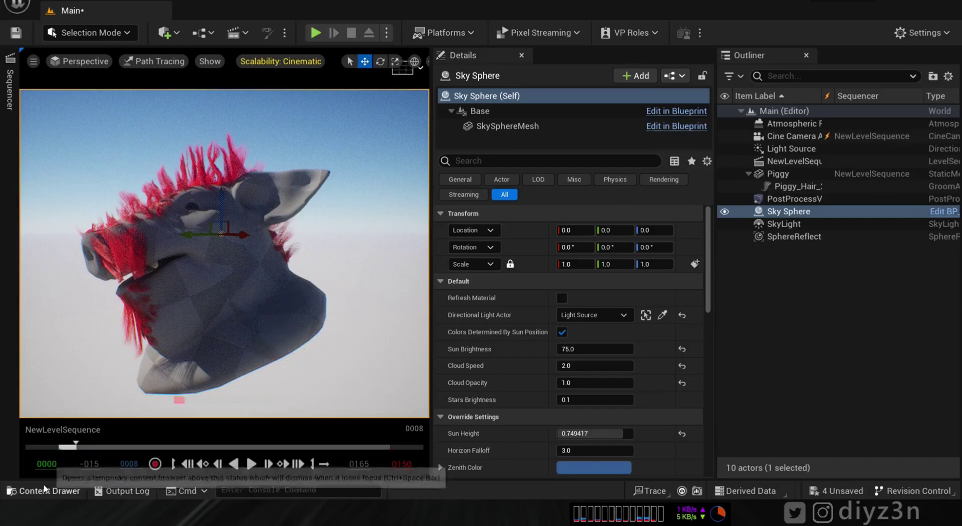
- Save all unsaved content and send NewLevelSequence to the Movie Render Queue
click(849, 494)
click(574, 389)
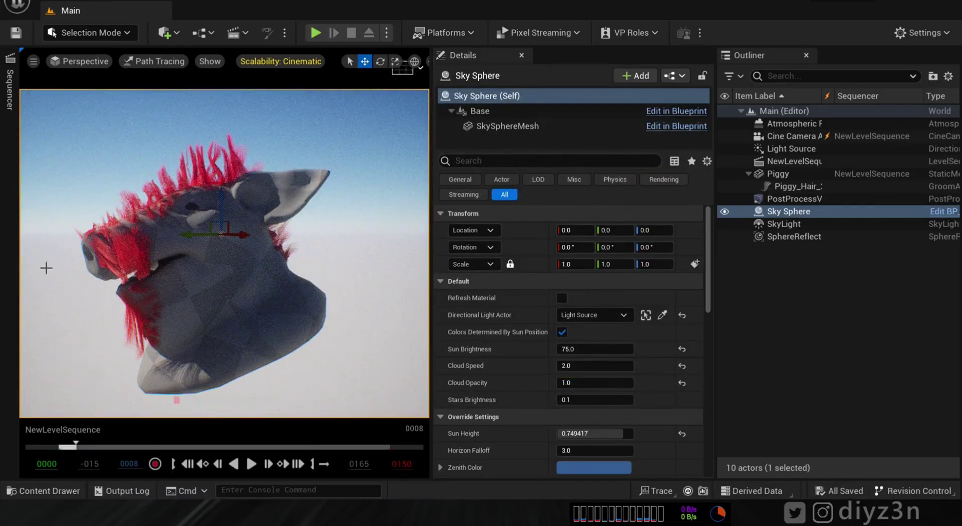
click(6, 91)
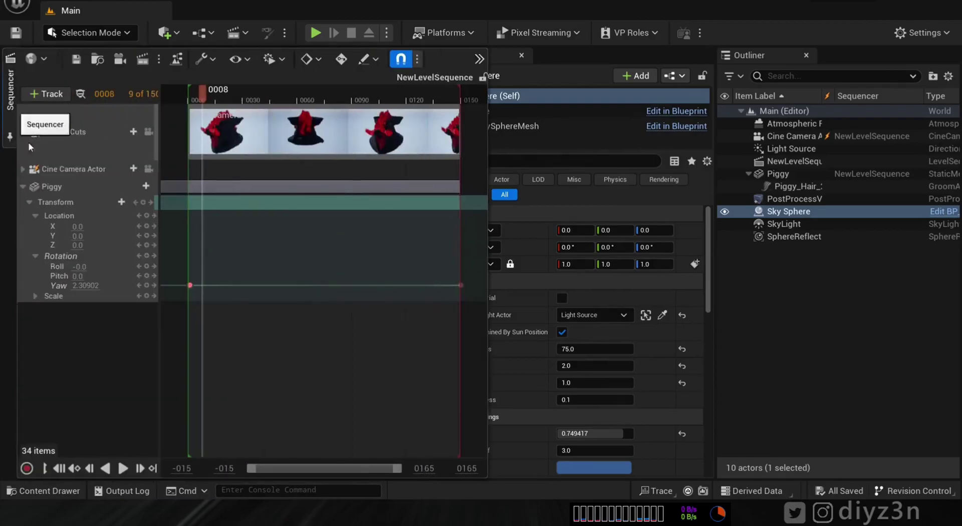
click(142, 59)
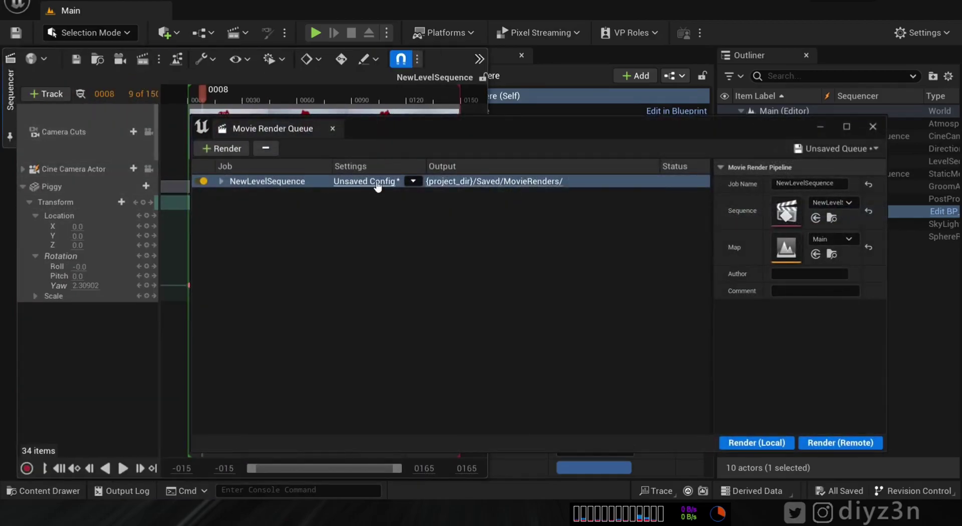
- Replace Deferred Rendering with Path Tracer in the NewLevelSequence job settings and start the local render
click(376, 181)
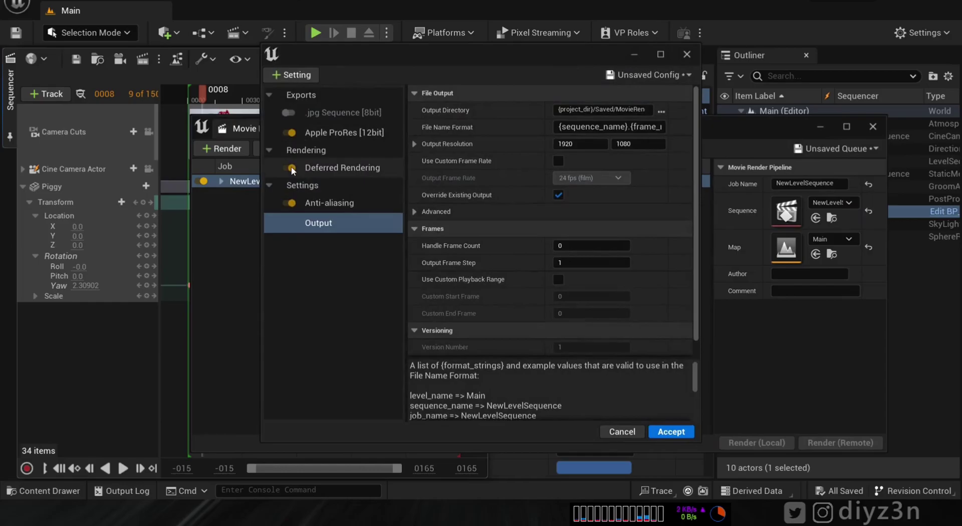
click(290, 75)
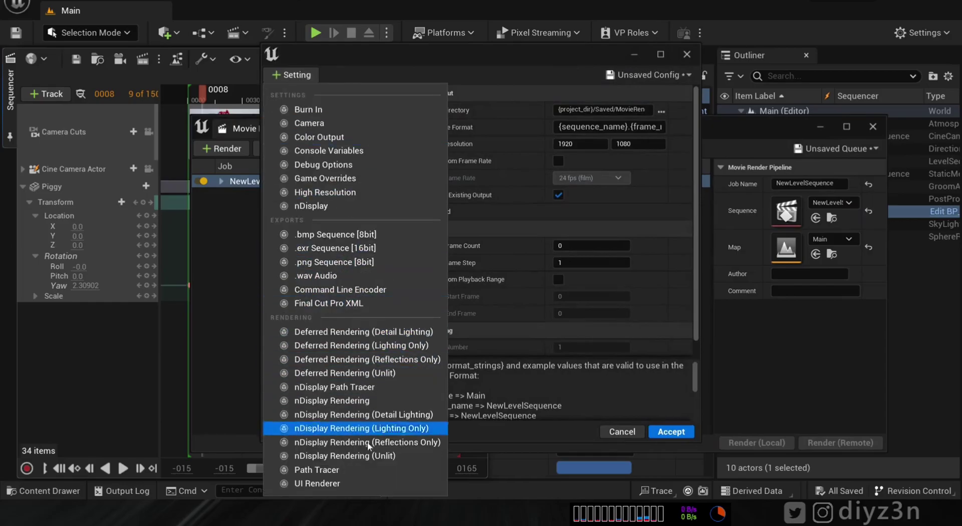
click(320, 470)
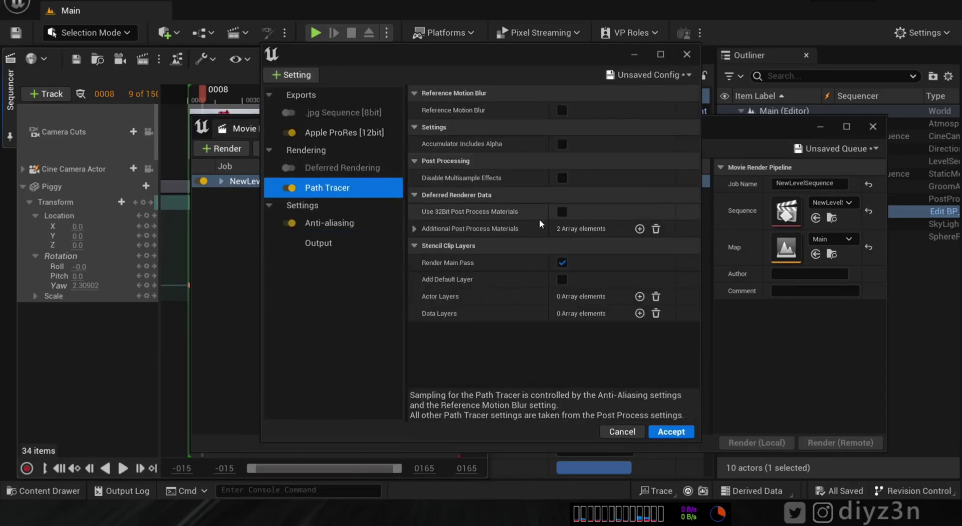
click(686, 54)
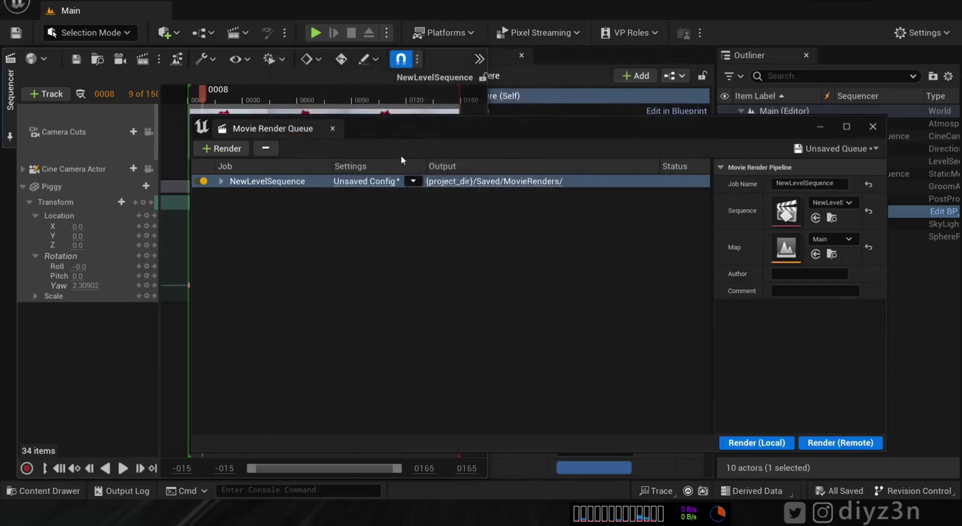
click(754, 443)
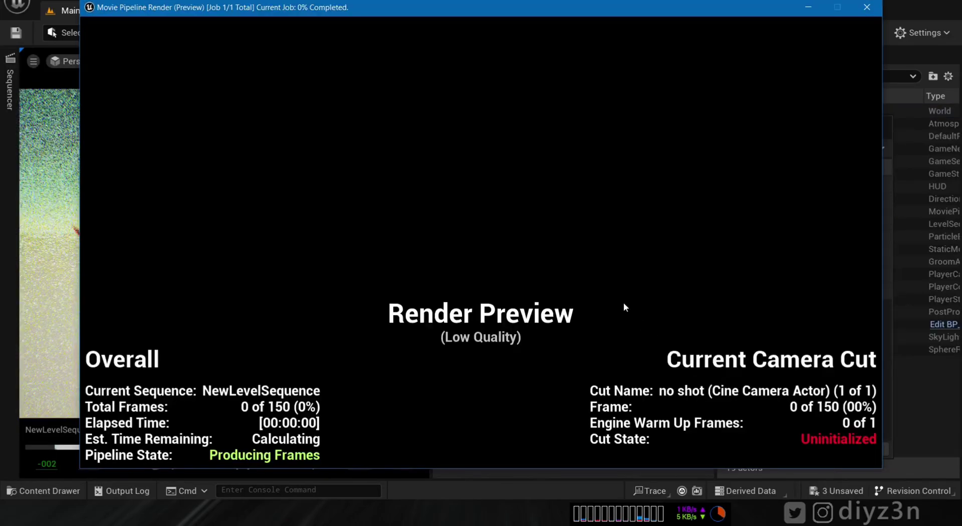